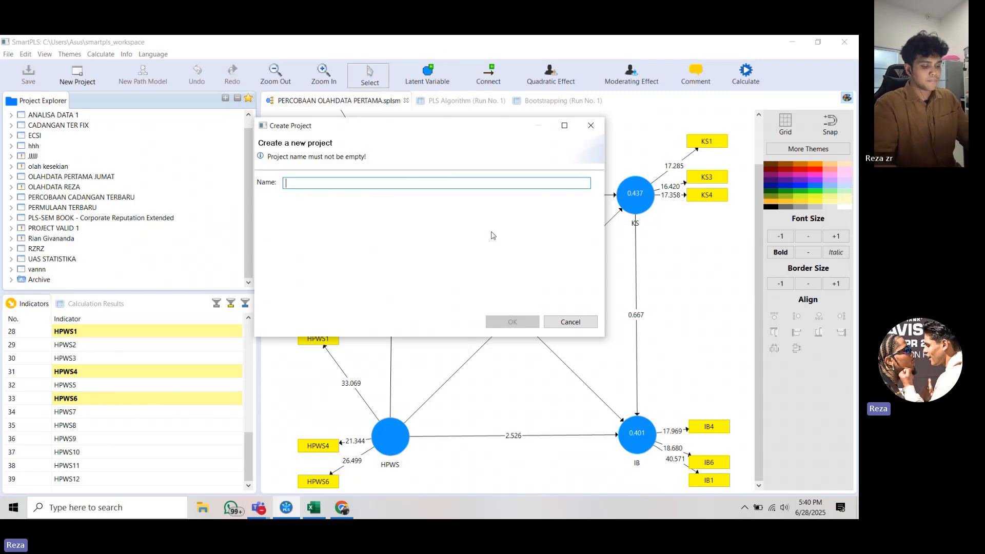
Name the new project UAS STATISTIKA PENELITIAN and create it
text(UAS)
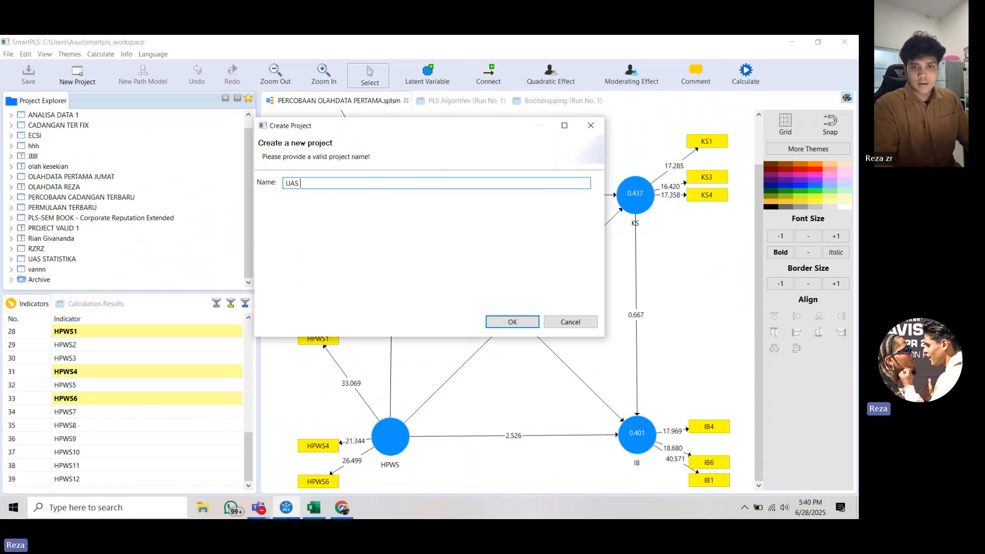
text( S)
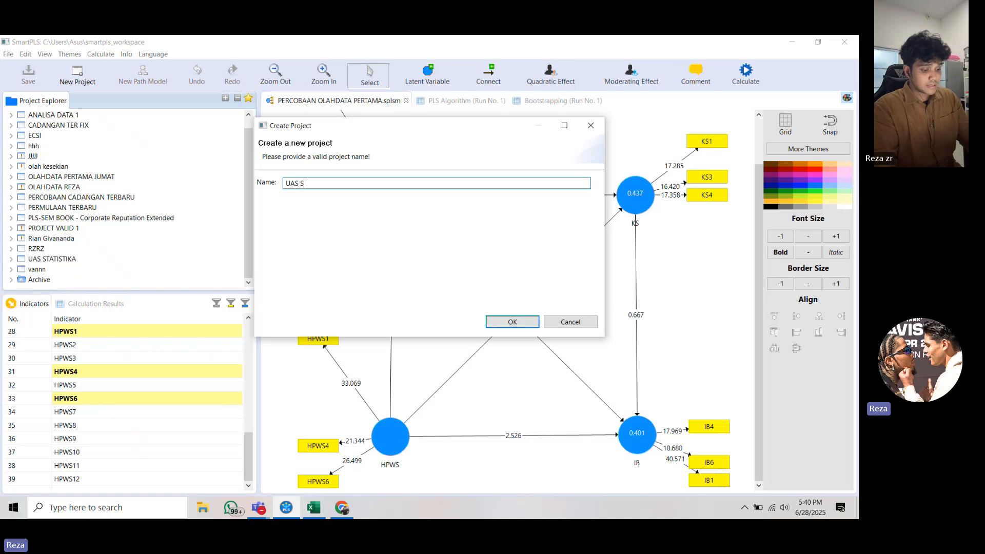
text(TAT)
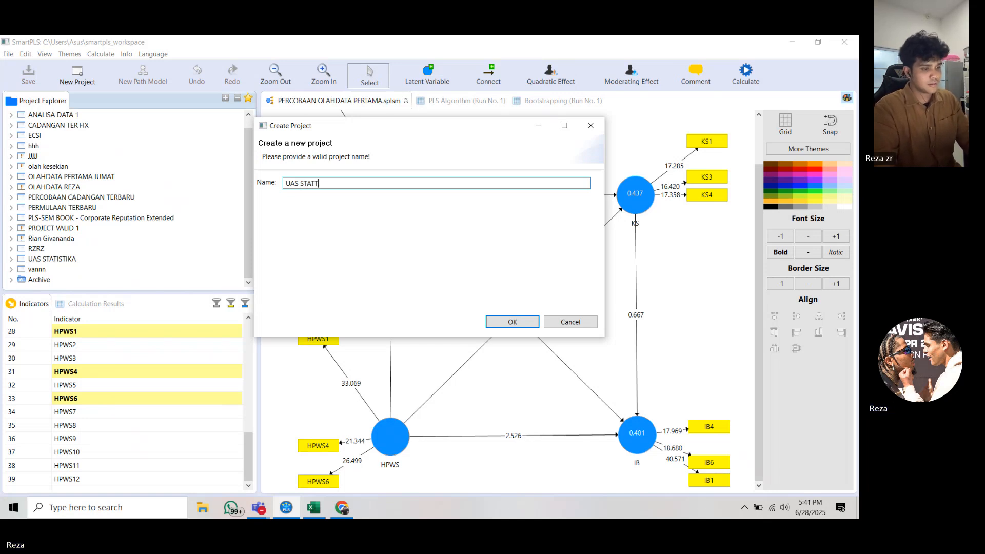
text(I)
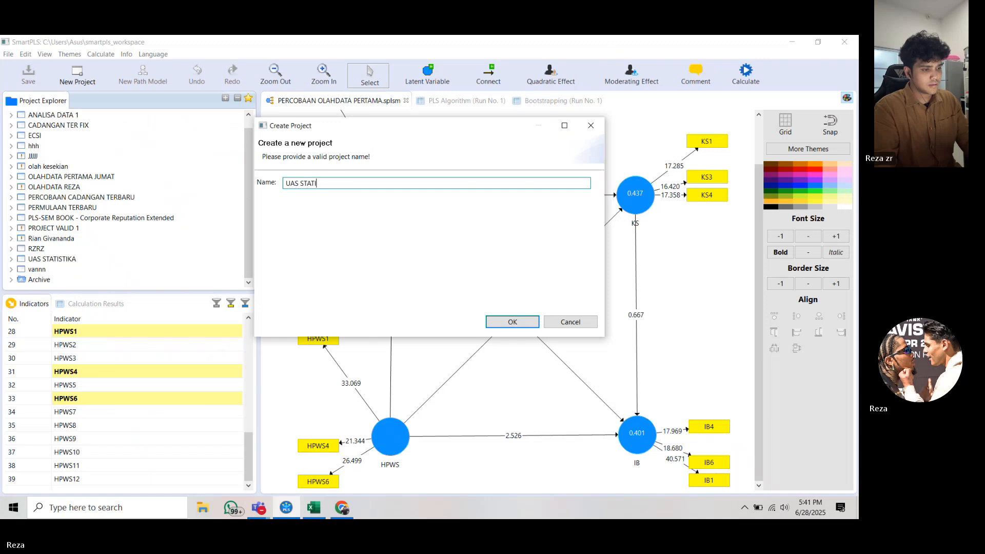
text(STIKA PENELI)
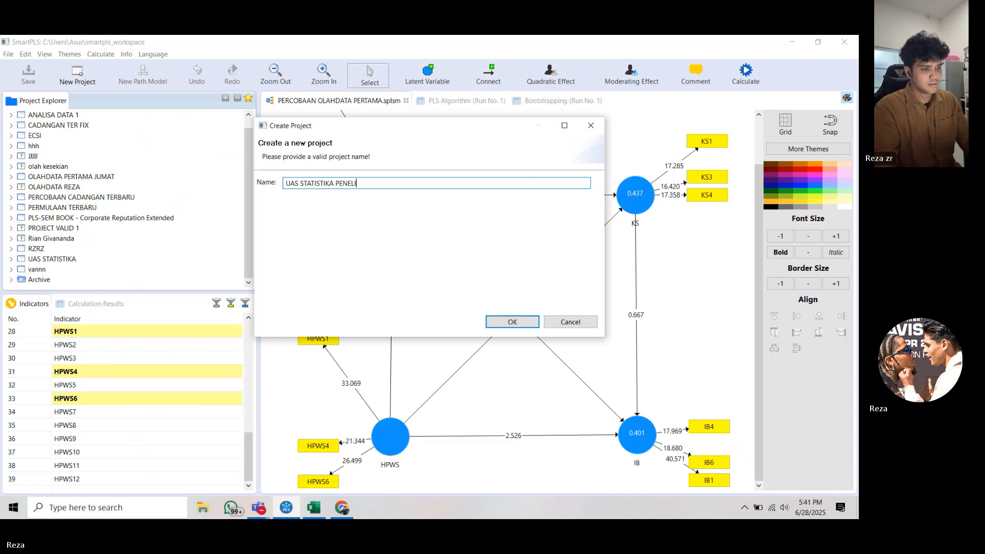
text(TIAN)
key(Return)
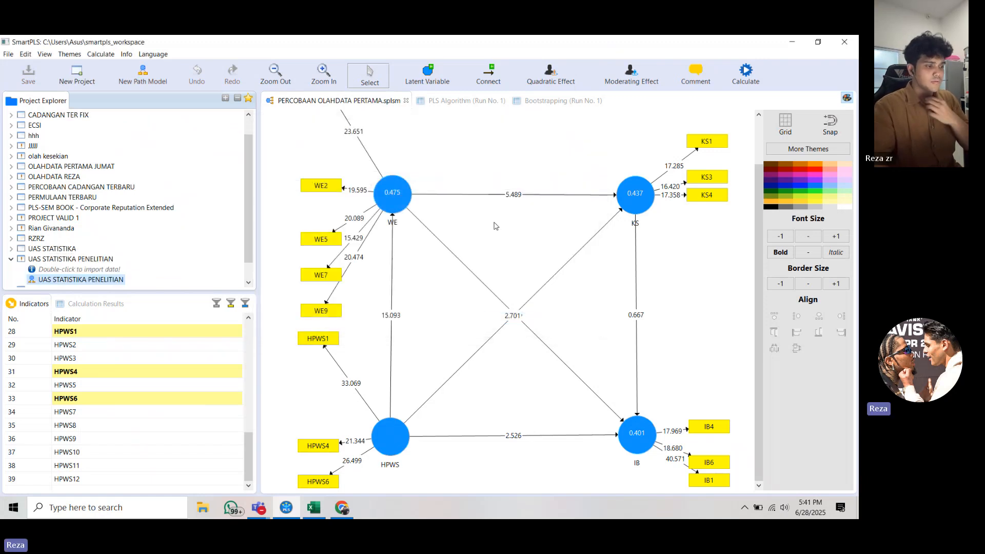
Close the open PERCOBAAN OLAHDATA PERTAMA model and result tabs, and bring the UAS STATISTIKA PENELITIAN project's contents into view
click(406, 101)
click(406, 101)
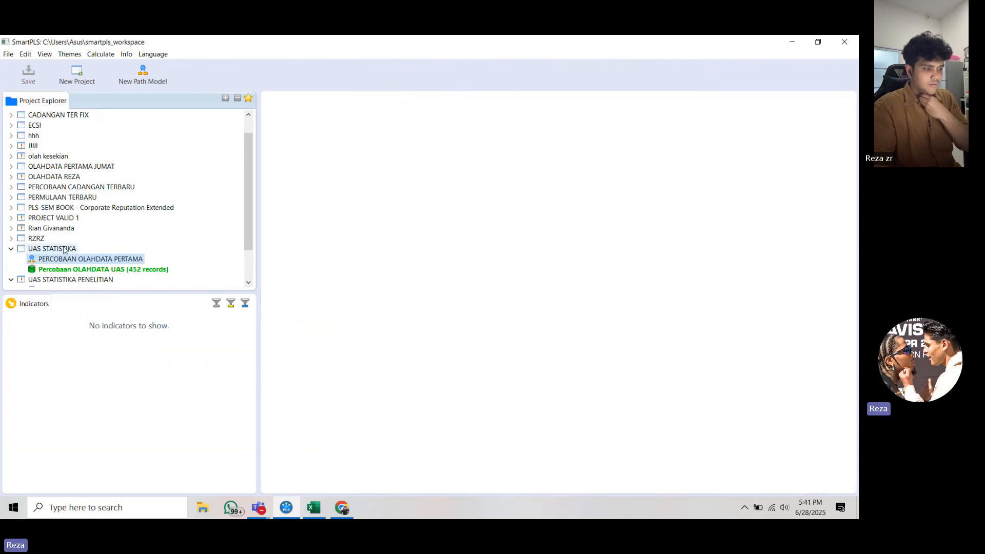
click(85, 280)
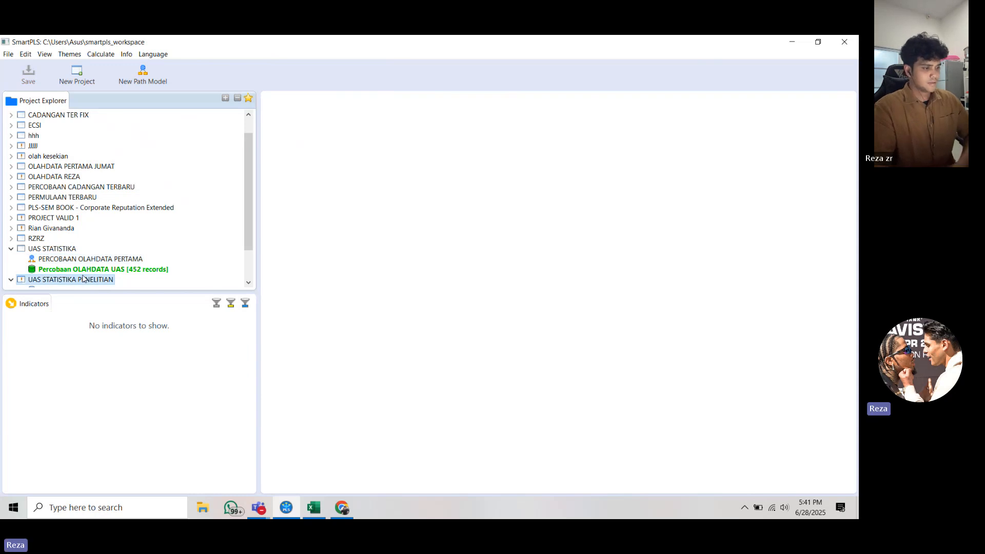
scroll(89, 253, down, 2)
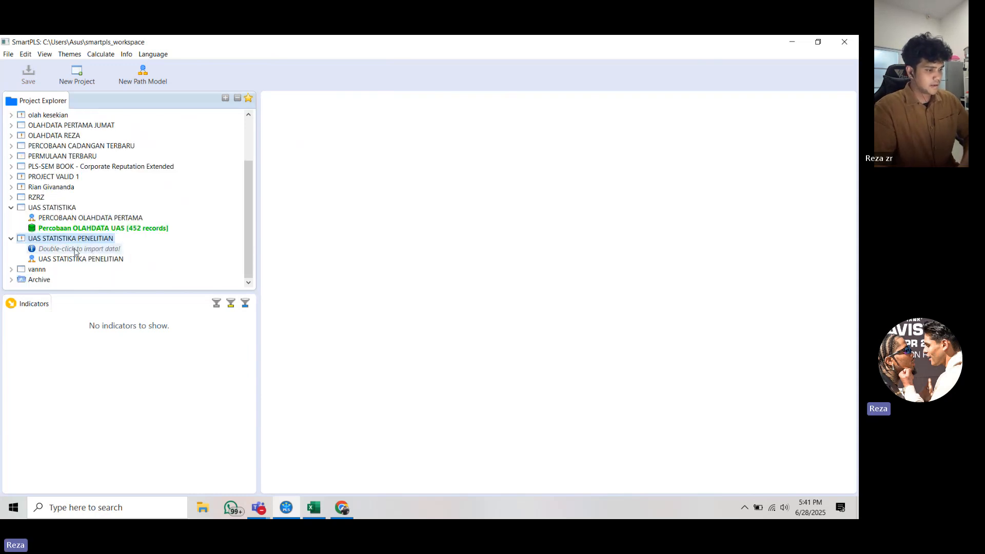
Select the new project's data import entry, look at the Percobaan OLAHDATA sheet in Excel, and return to SmartPLS
click(75, 249)
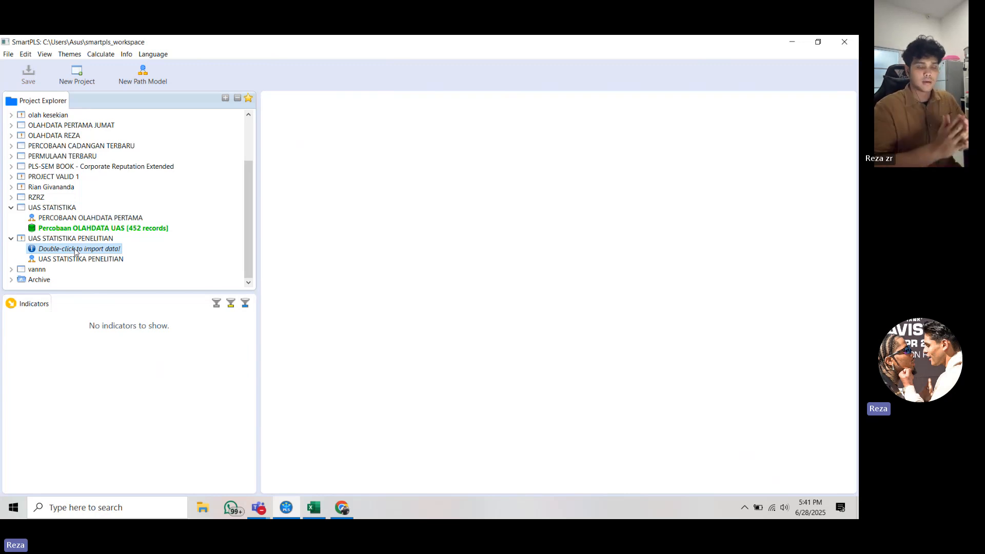
click(304, 514)
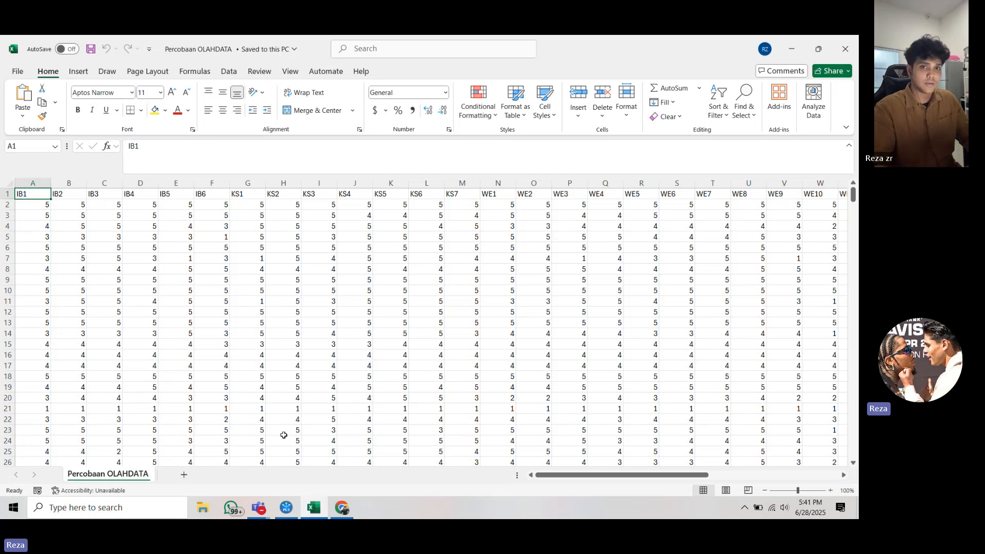
click(288, 508)
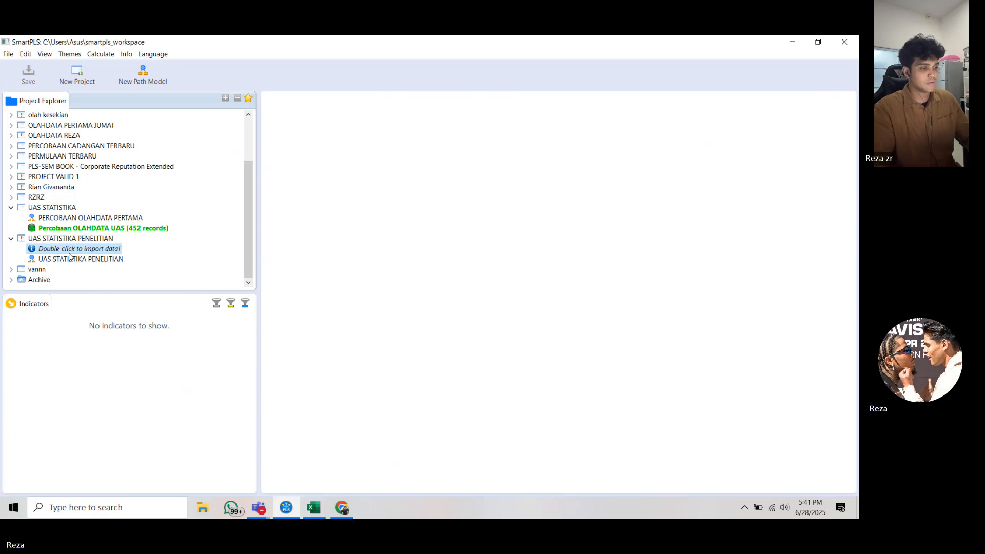
Import the Percobaan OLAHDATA CSV file into the UAS STATISTIKA PENELITIAN project as a dataset named OLAHDATA PENELITIAN
double_click(69, 252)
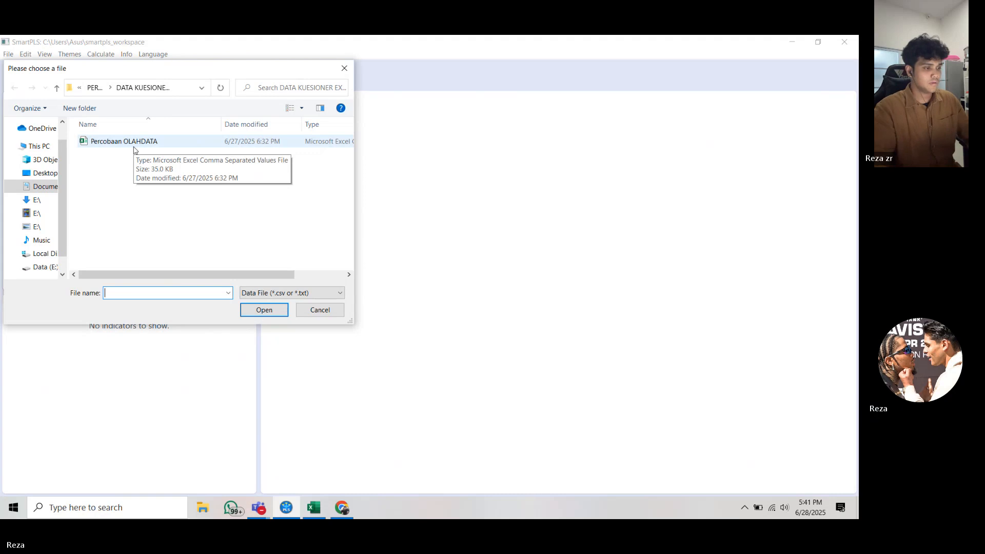
click(134, 147)
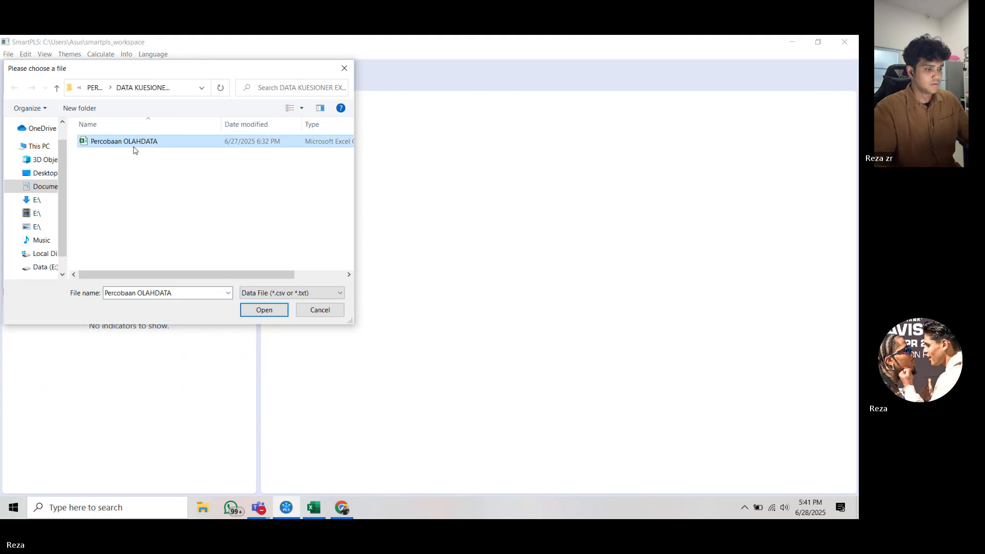
click(280, 309)
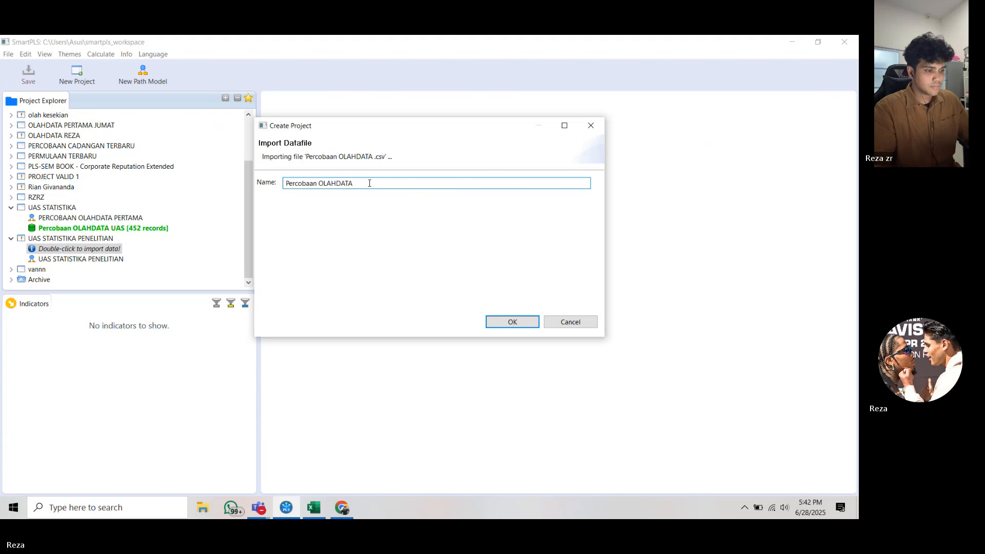
drag(369, 183, 279, 198)
text(OLA)
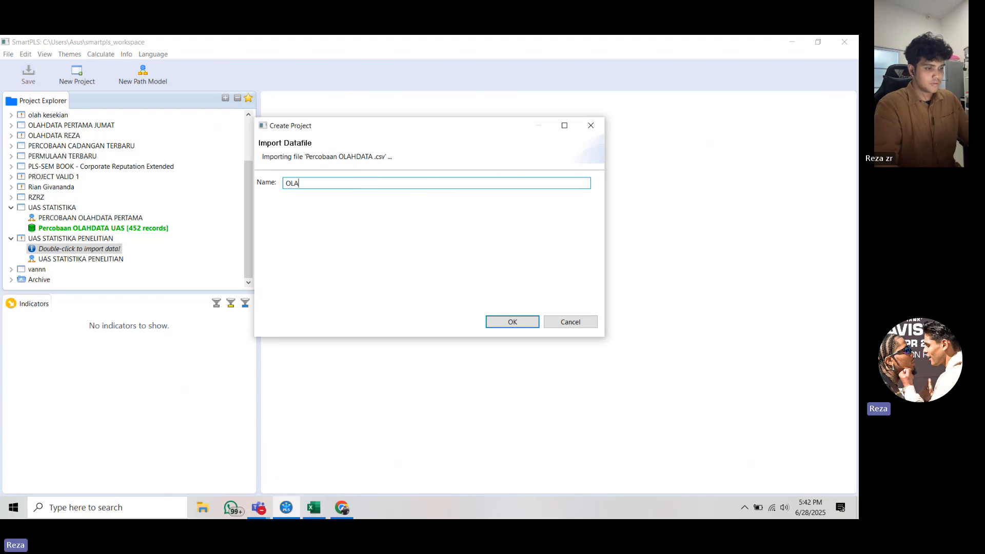
text(HDATA)
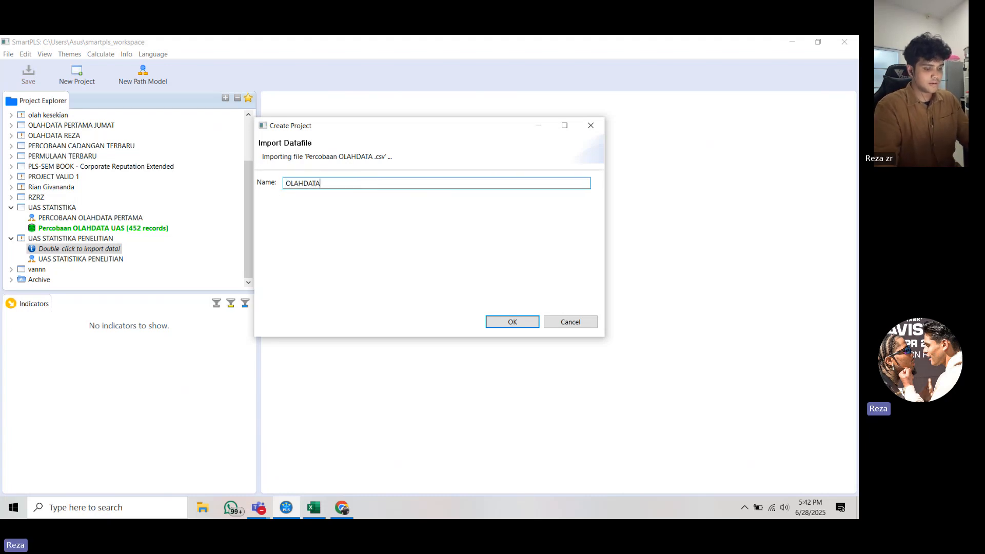
text( PENELITIAN)
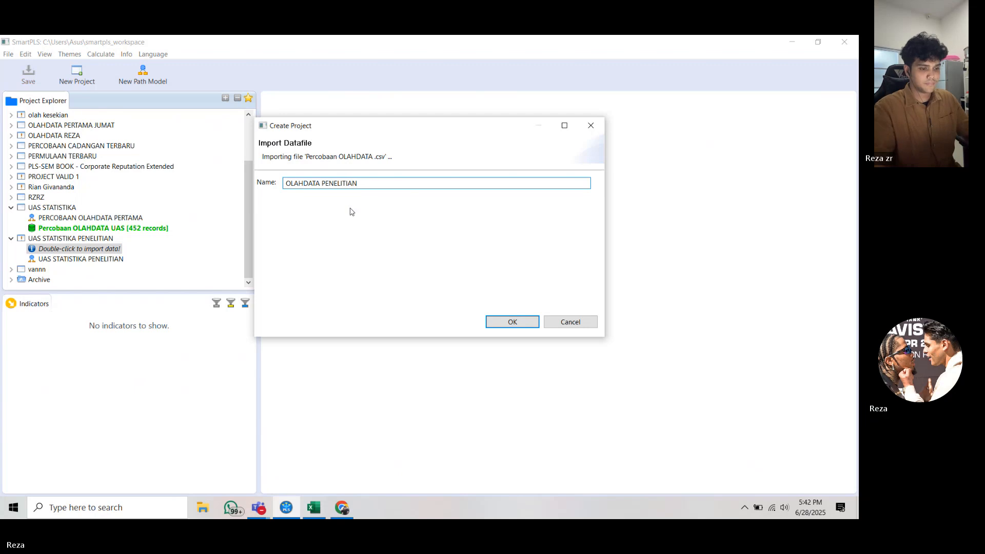
click(505, 322)
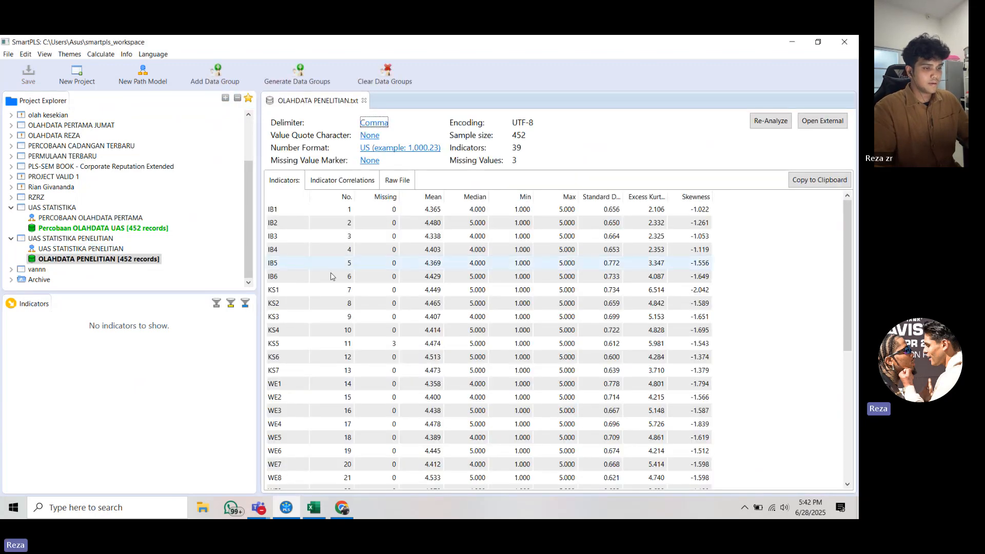
Open the UAS STATISTIKA PENELITIAN model and place a latent variable with indicators IB1 to IB6 in the canvas's lower-right area
double_click(122, 248)
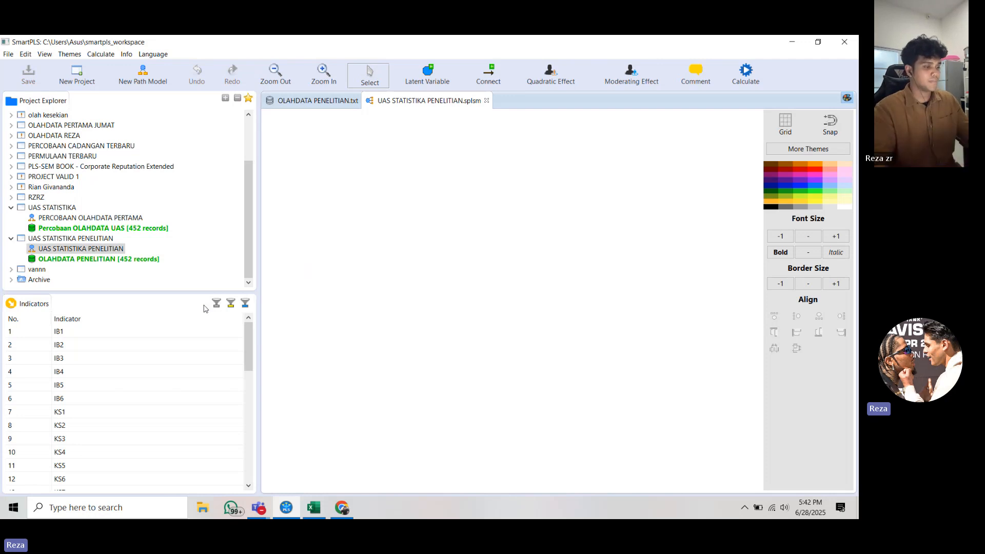
click(58, 333)
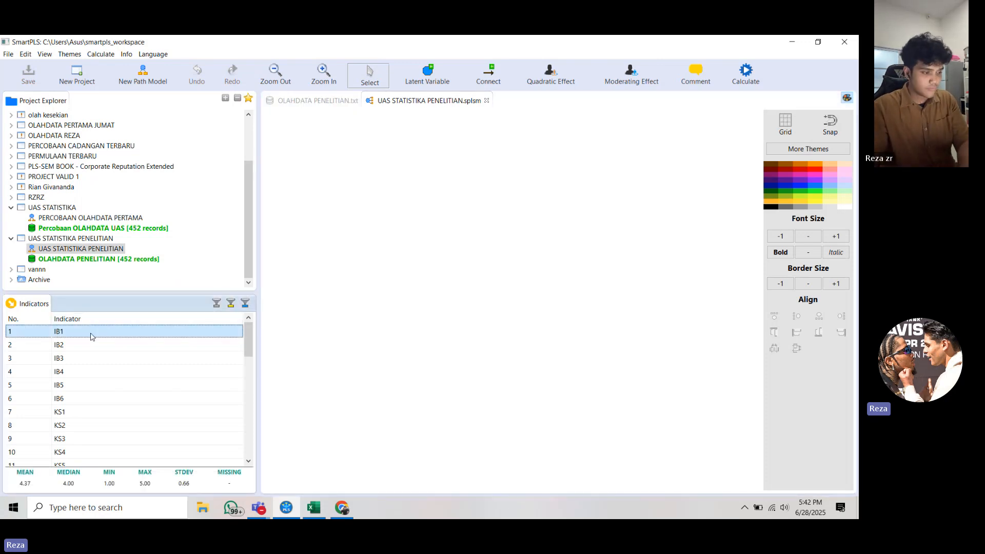
key(shift+Down)
key(shift+Down)
key(shift+Down)
key(shift+Down)
key(shift+Down)
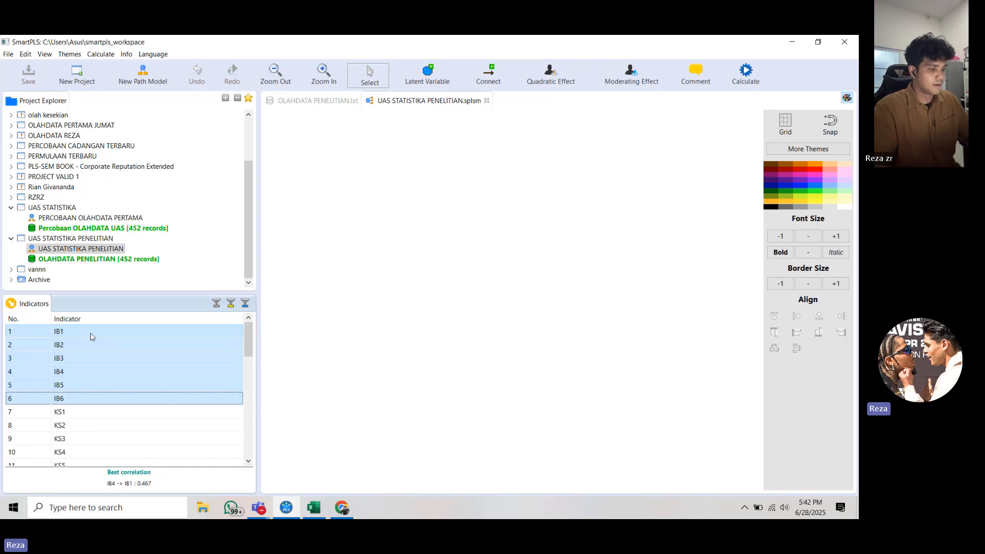
drag(92, 336, 401, 193)
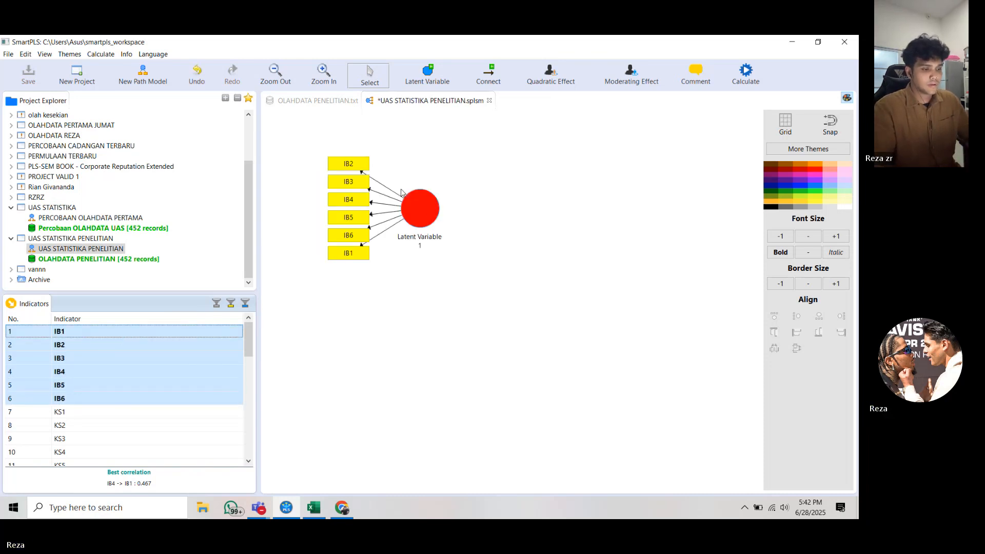
click(426, 208)
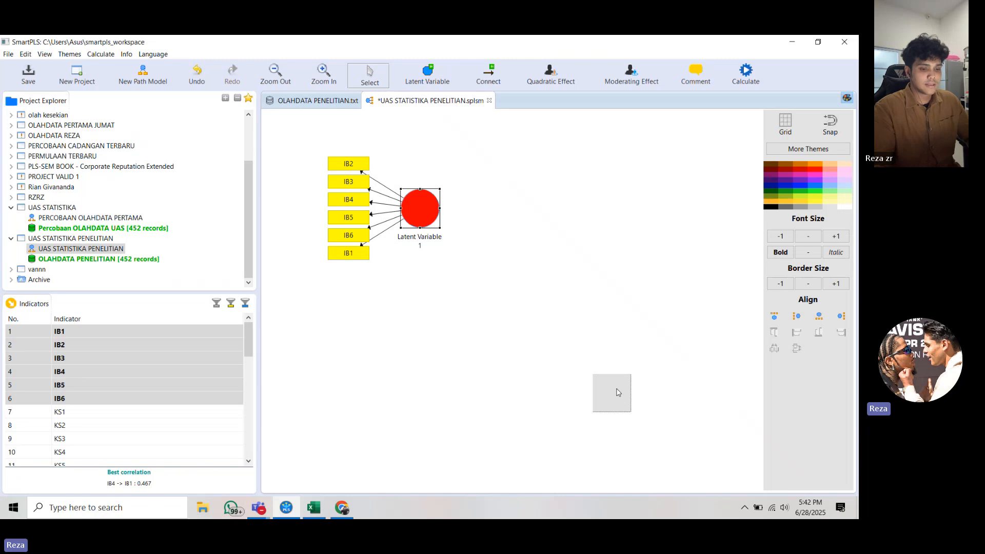
drag(618, 393, 619, 396)
Add a latent variable with indicators KS1 to KS7 directly above the IB latent variable
scroll(113, 425, down, 2)
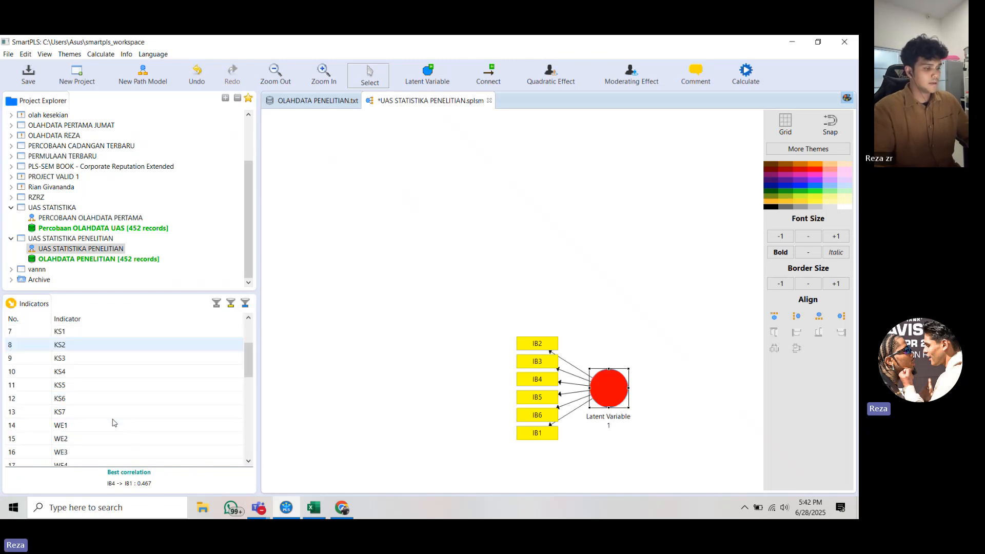
click(63, 334)
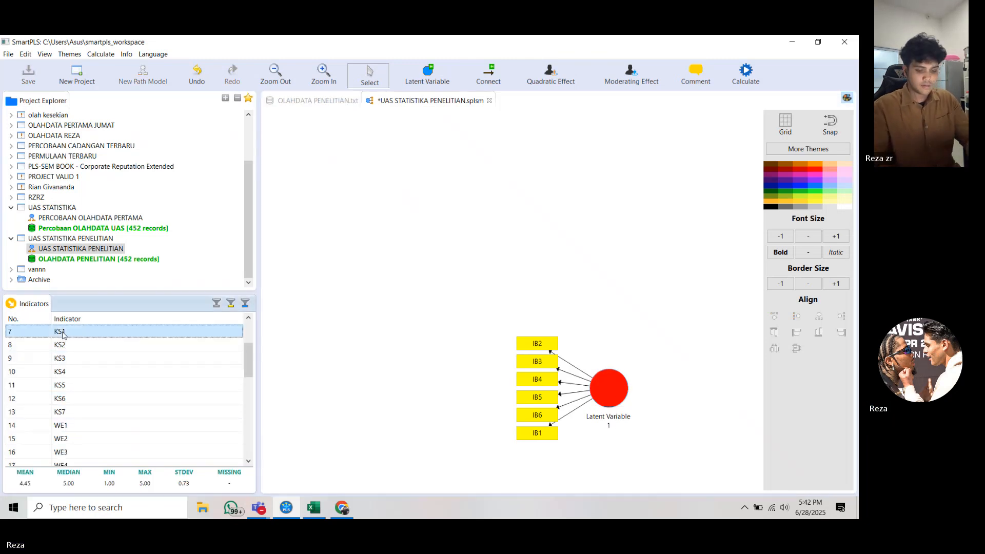
key(shift+Down)
key(shift+Down)
key(shift+Down)
key(shift+Down)
key(shift+Down)
key(shift+Down)
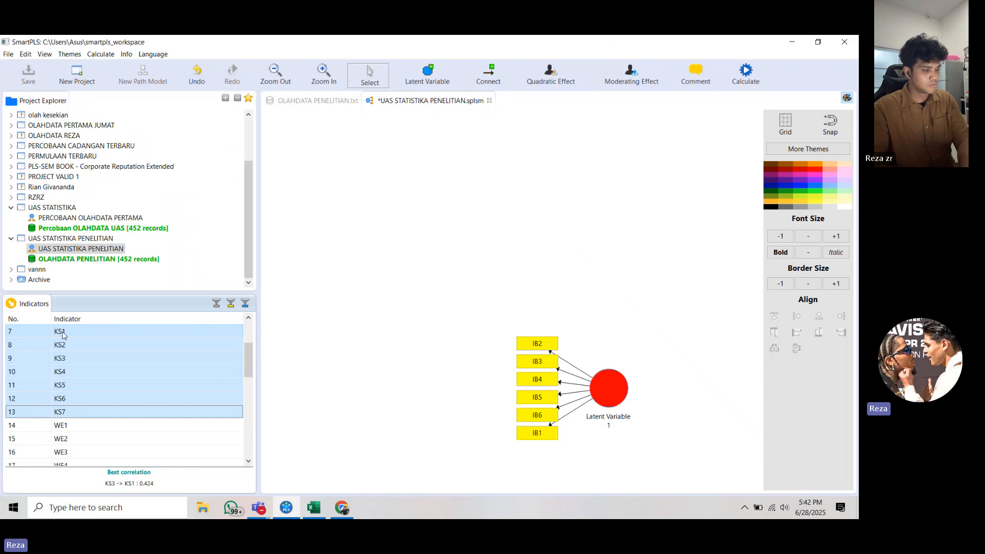
drag(62, 334, 601, 180)
Add a latent variable with indicators WE1 to WE14 to the left of the KS latent variable
scroll(95, 422, down, 1)
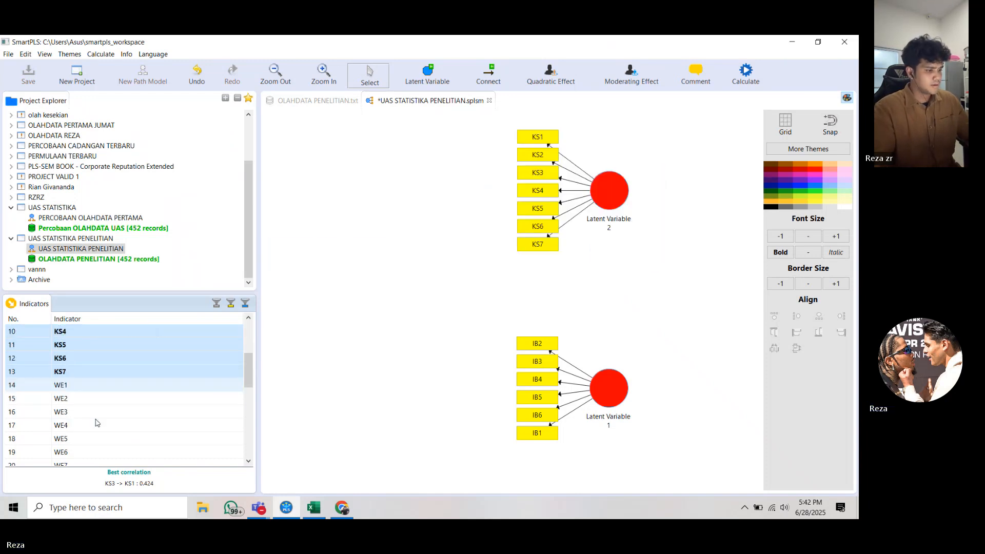
click(77, 390)
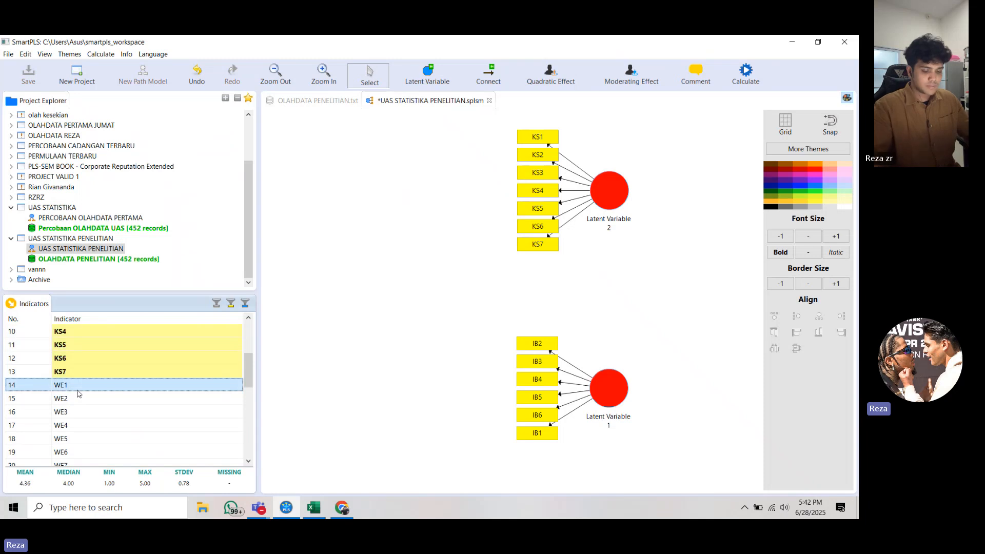
key(shift+Down)
key(shift+Down)
key(shift+Down)
key(shift+Down)
key(shift+Down)
key(shift+Down)
key(shift+Down)
key(shift+Down)
key(shift+Down)
key(shift+Down)
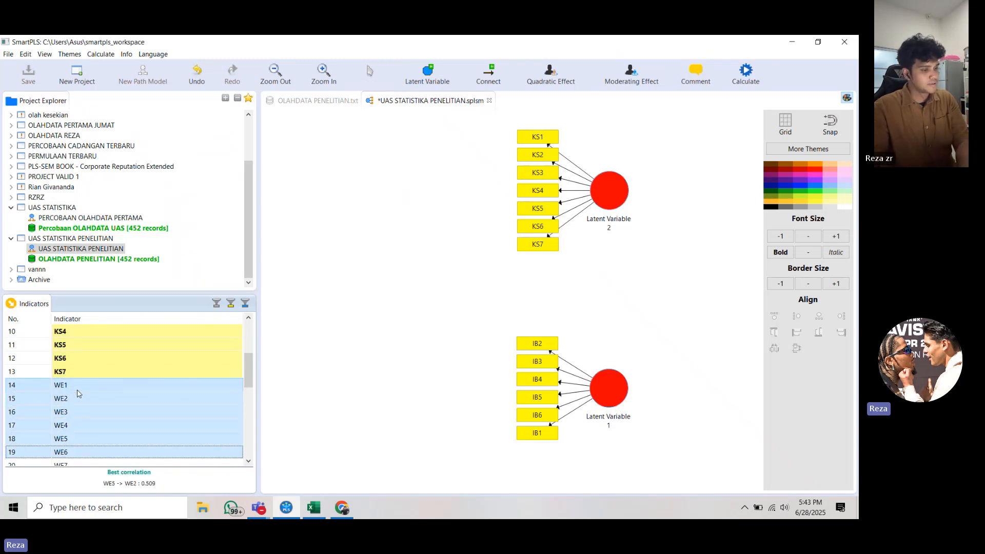
key(shift+Down)
key(shift+Down)
key(shift+Down)
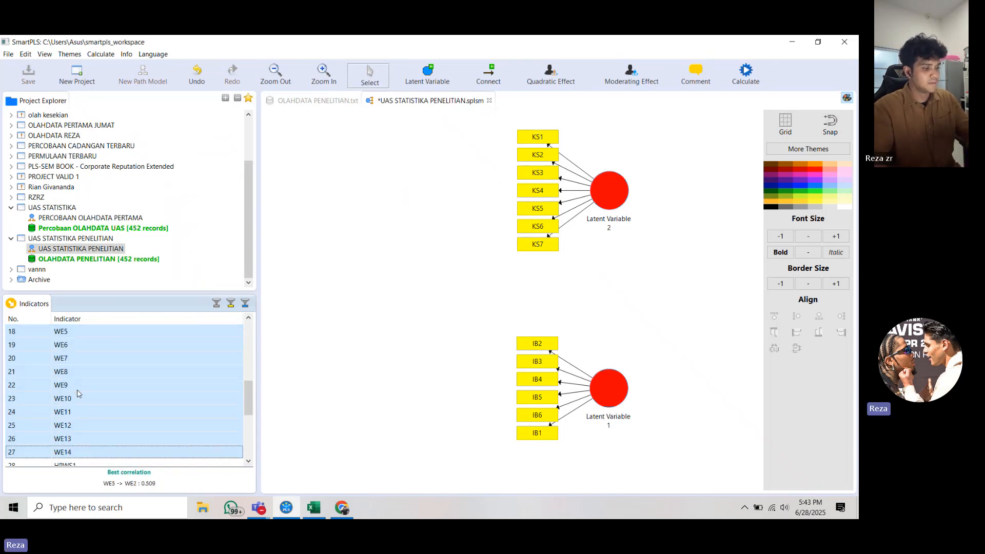
drag(78, 393, 400, 200)
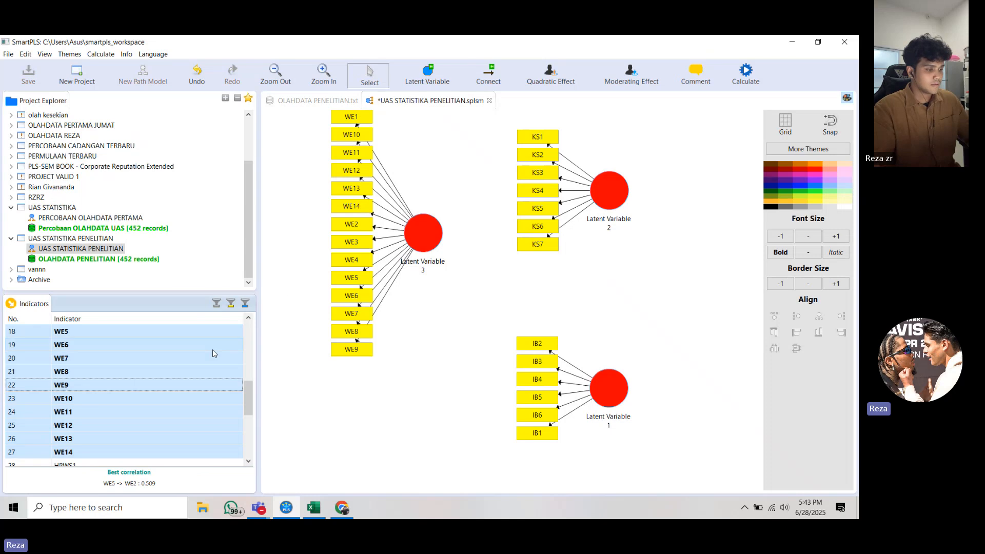
Add a latent variable with indicators HPWS1 to HPWS12 below the WE latent variable, positioned clear of the WE indicators
scroll(140, 403, down, 4)
scroll(108, 377, up, 1)
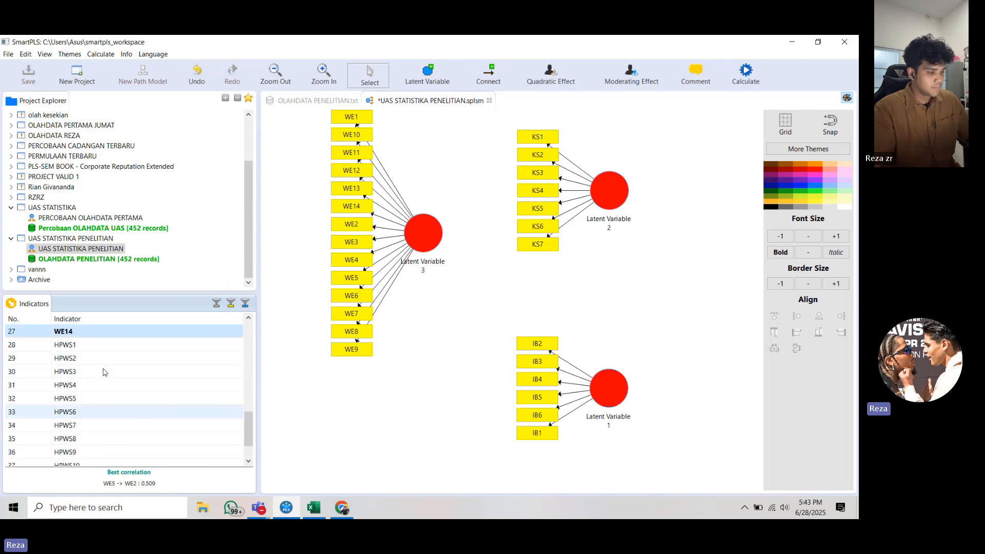
click(78, 351)
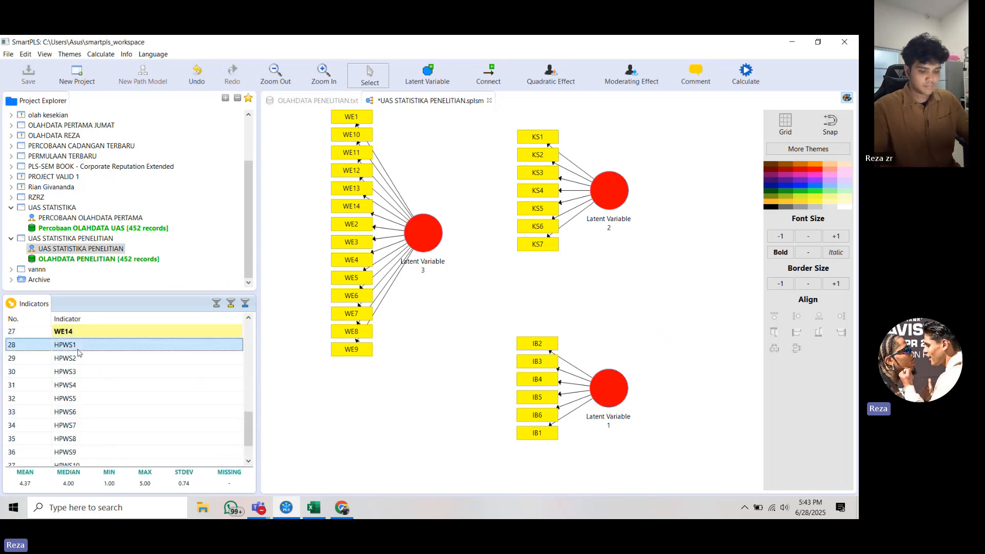
key(shift+Down)
key(shift+Down)
key(shift+Down)
key(shift+Down)
key(shift+Down)
key(shift+Down)
key(shift+Down)
key(shift+Down)
key(shift+Down)
key(shift+Down)
key(shift+Down)
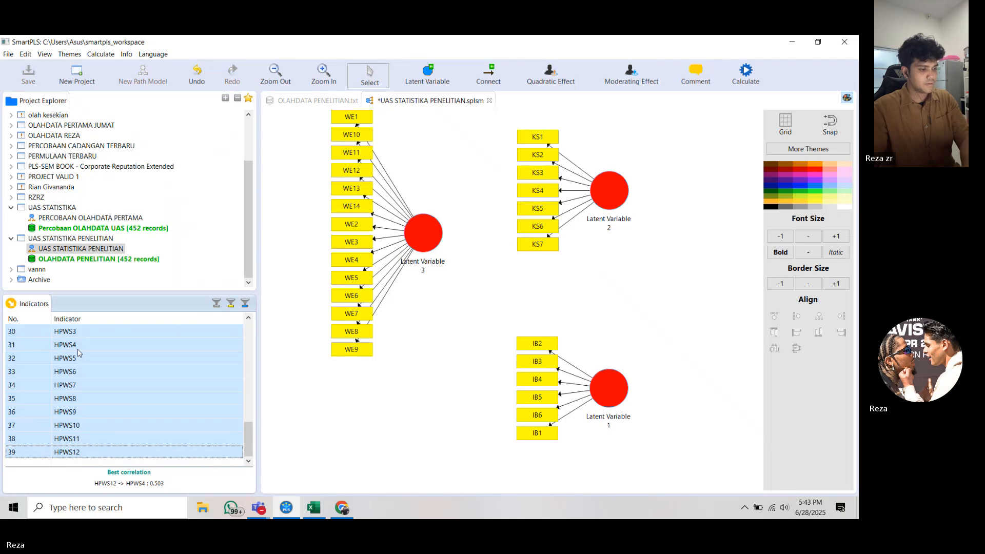
drag(78, 353, 339, 406)
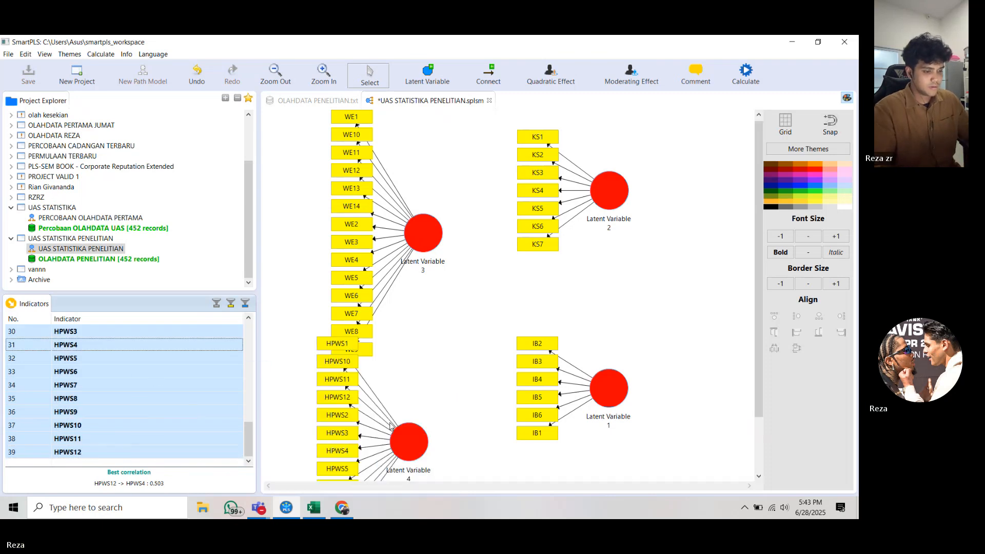
scroll(463, 294, down, 2)
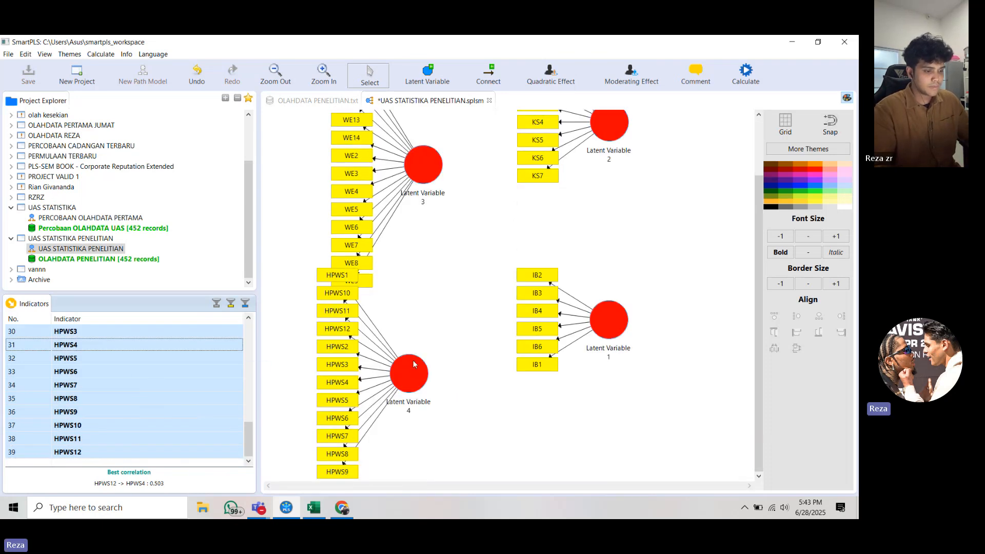
drag(413, 360, 436, 405)
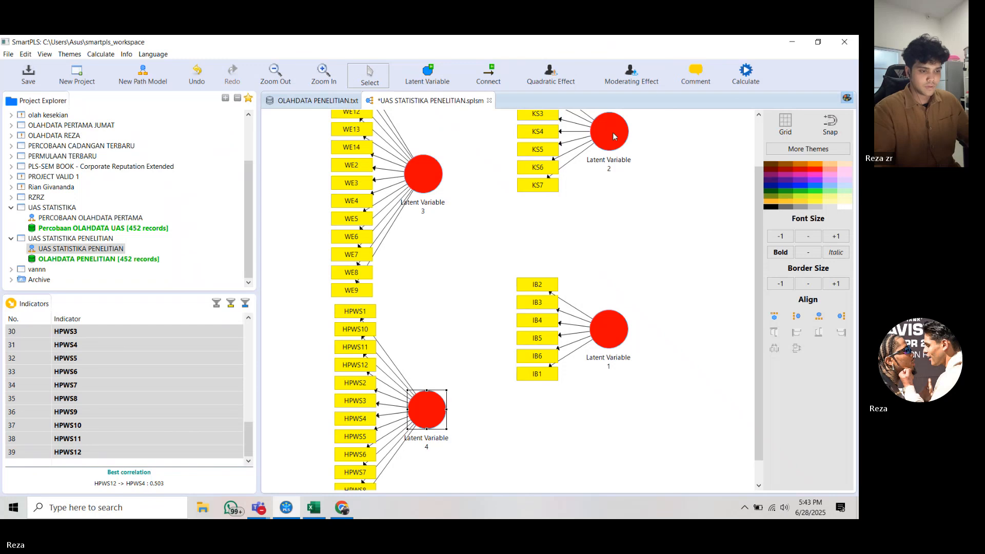
Move the KS and IB latent variables further from WE and HPWS and align both sets of indicators to the right of their circles
drag(612, 138, 634, 157)
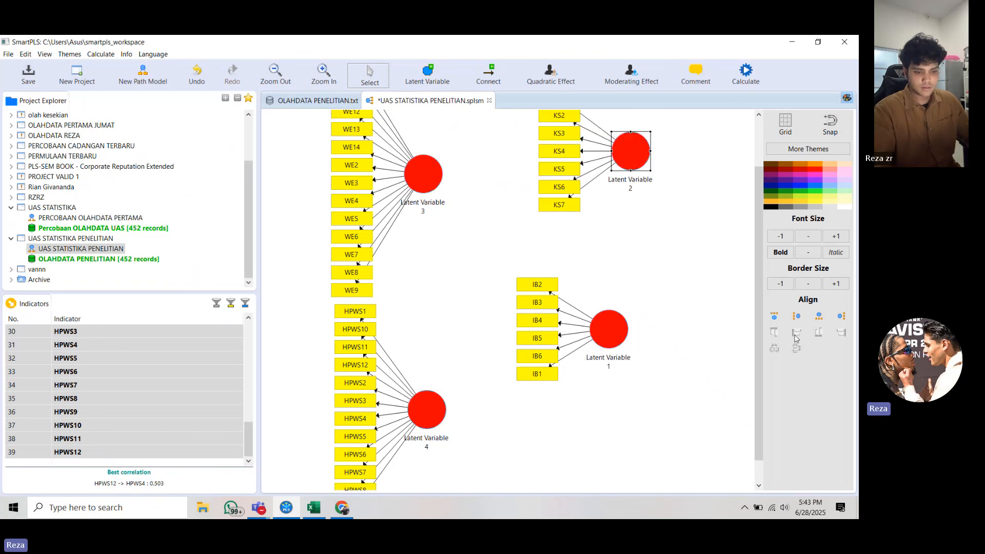
drag(627, 335, 664, 402)
click(841, 315)
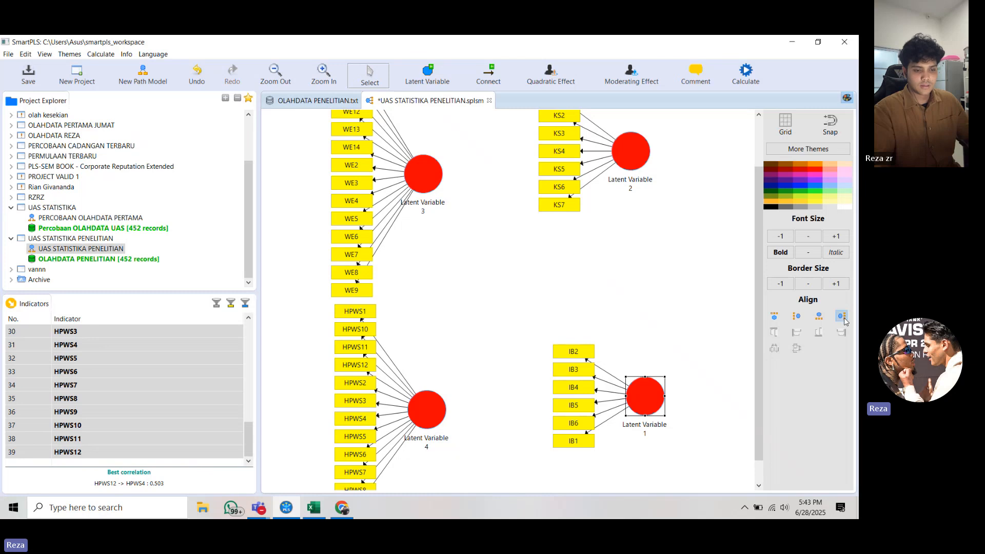
click(626, 147)
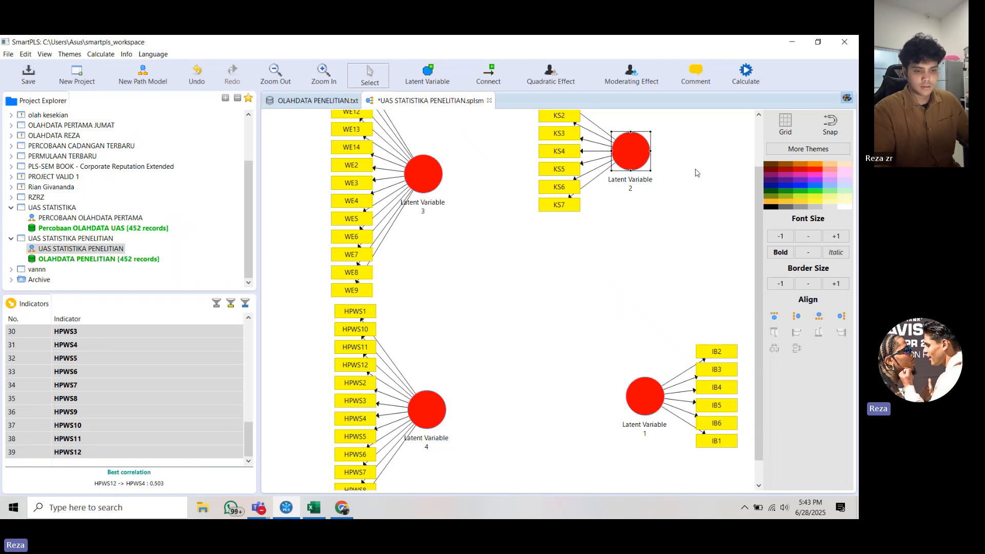
click(841, 317)
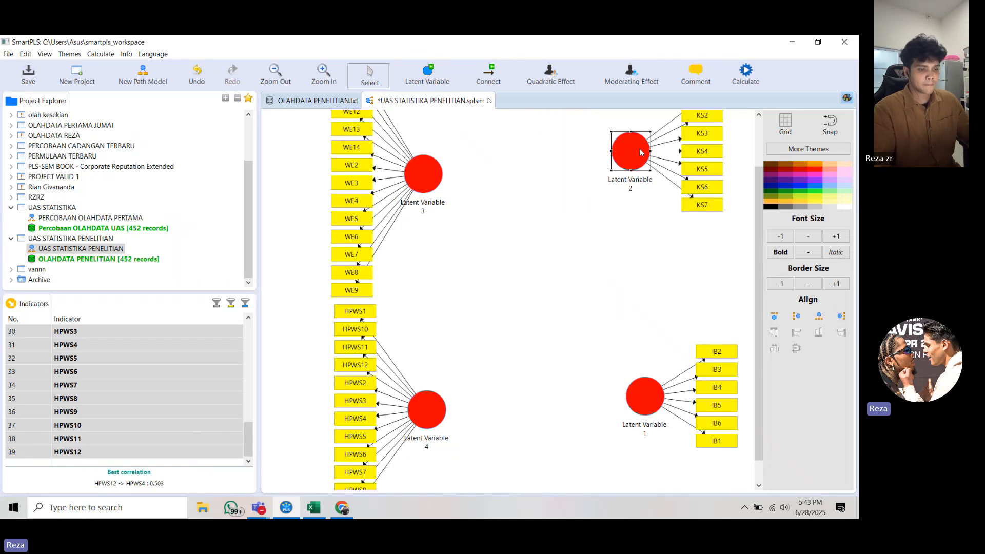
Reposition the KS and IB latent variables so they sit roughly level with WE and HPWS
drag(641, 152, 650, 164)
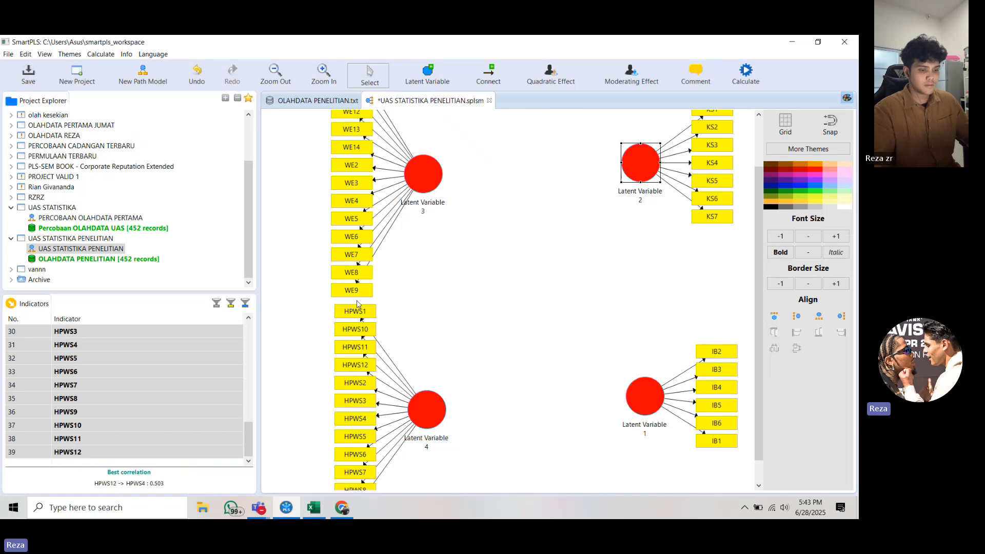
drag(648, 396, 639, 414)
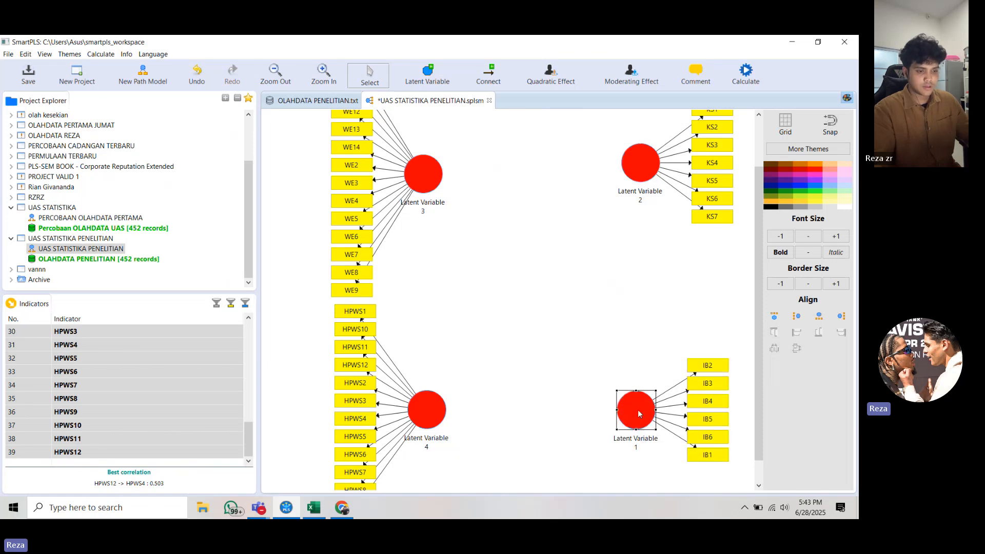
click(639, 184)
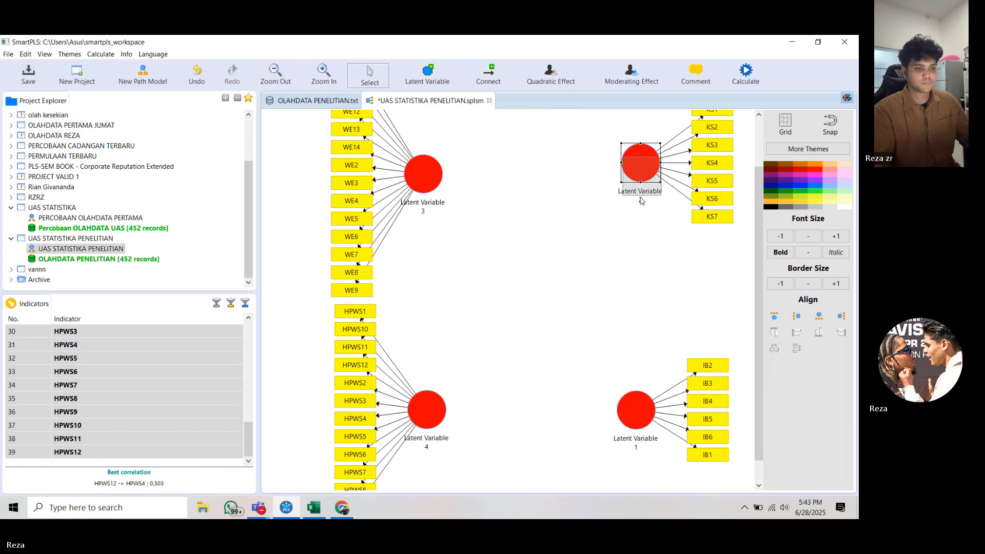
drag(641, 201, 652, 179)
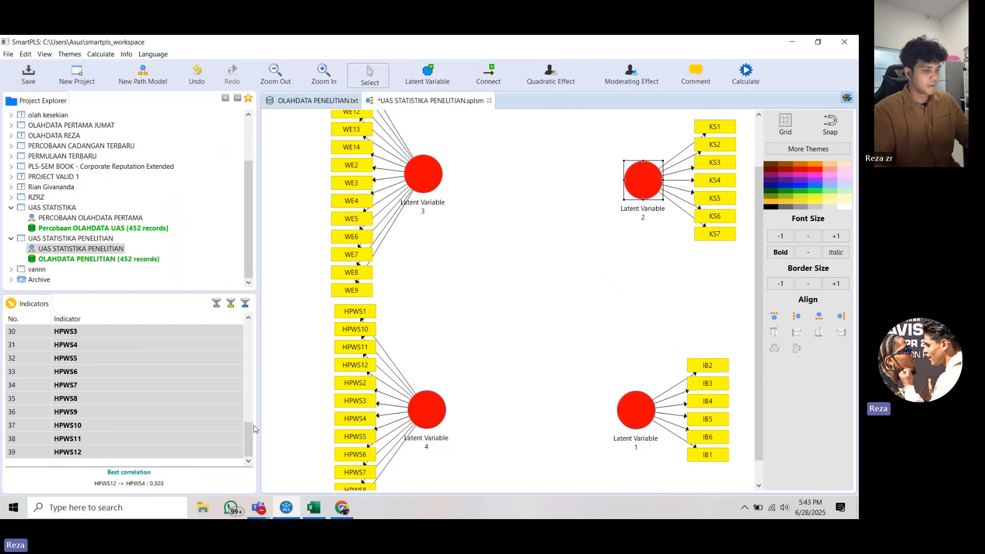
Shift the HPWS latent variable slightly so it lines up vertically beneath the WE latent variable
scroll(175, 415, up, 10)
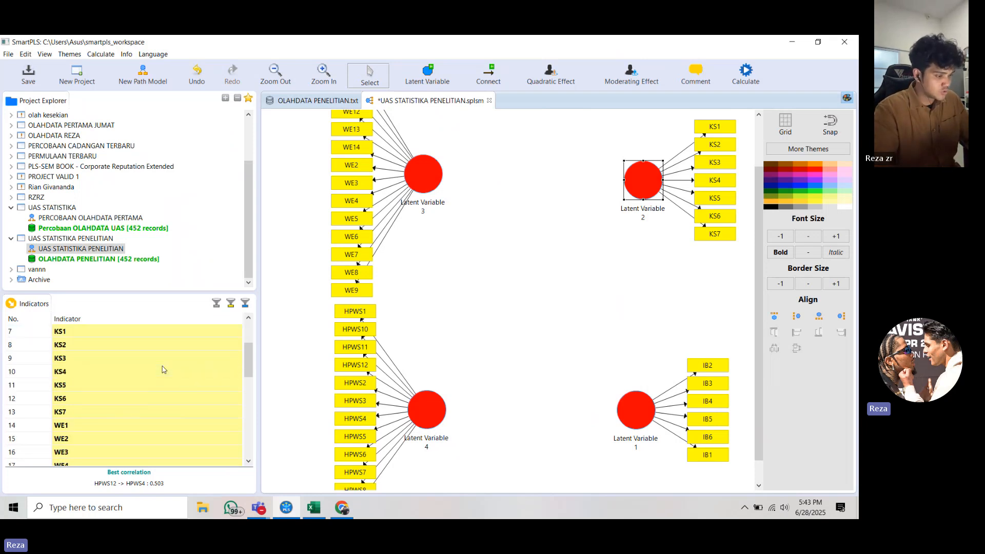
scroll(164, 370, down, 5)
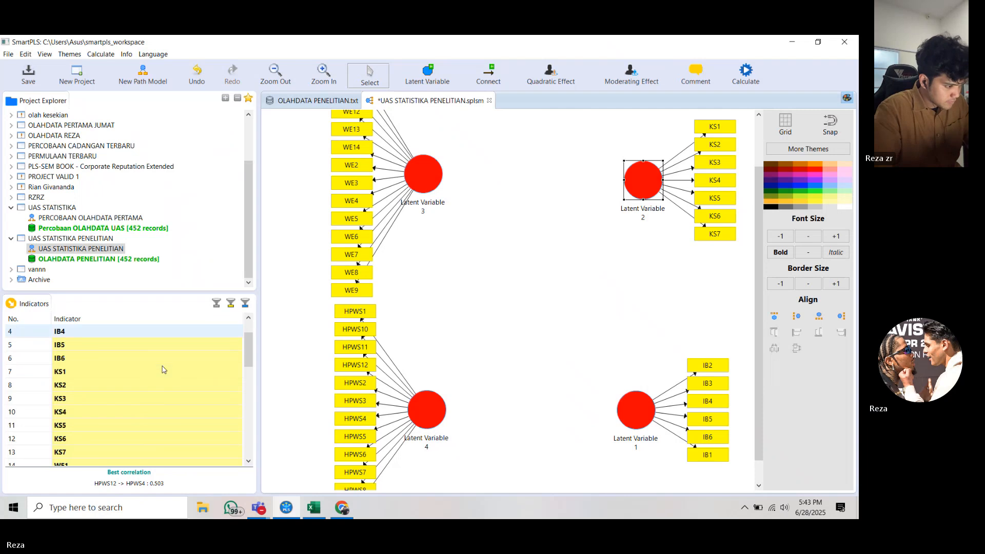
scroll(163, 369, down, 5)
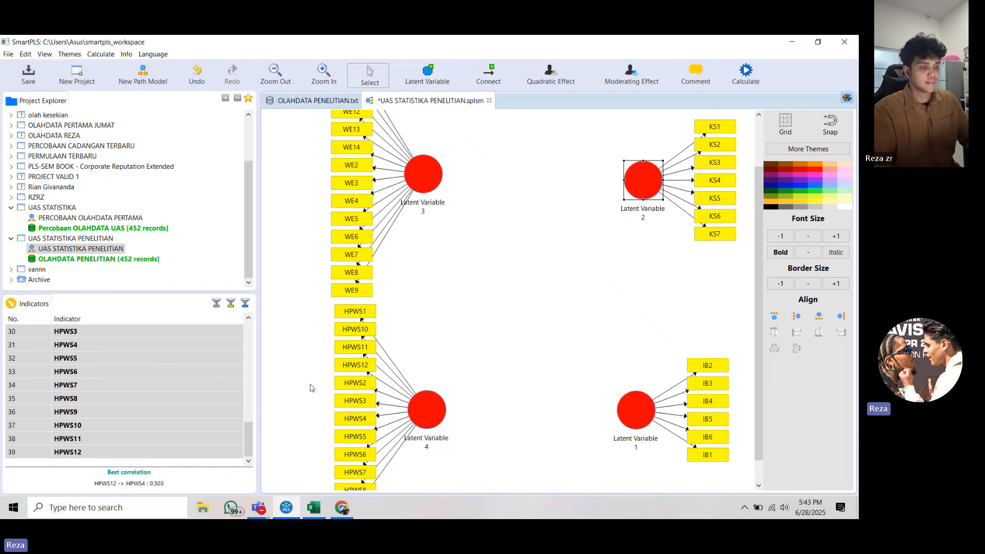
click(419, 409)
drag(419, 410, 424, 412)
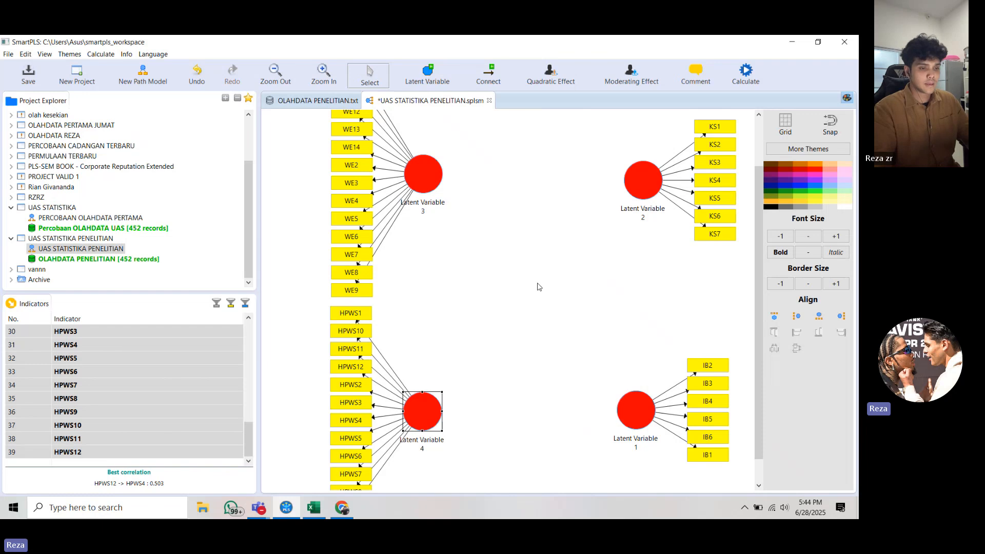
scroll(540, 287, up, 3)
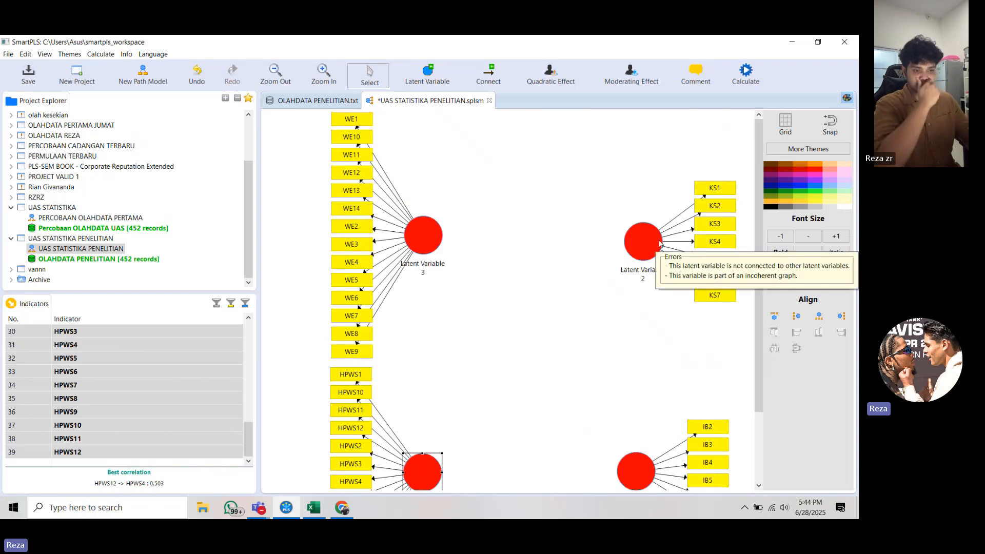
scroll(429, 383, down, 4)
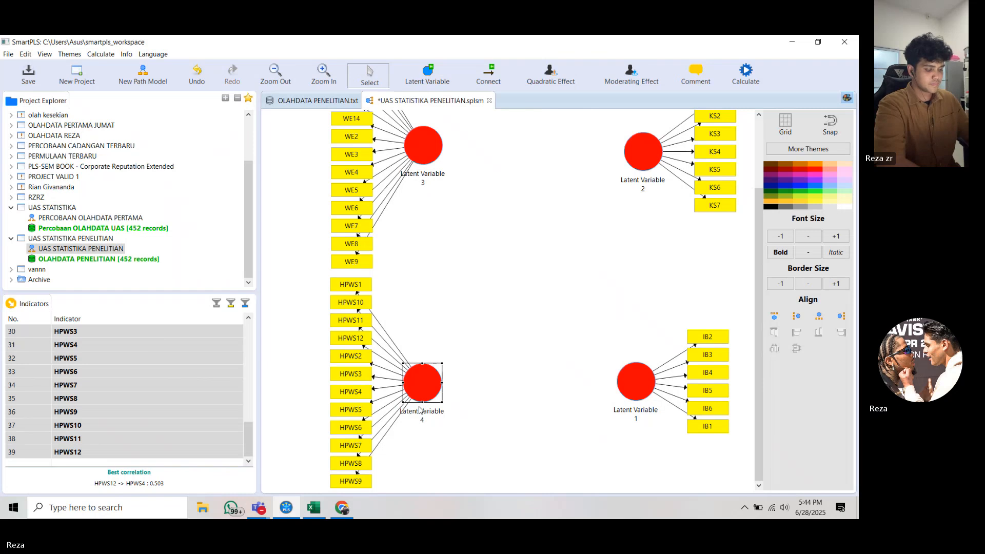
key(XF86MonBrightnessDown)
key(XF86MonBrightnessDown)
key(XF86MonBrightnessDown)
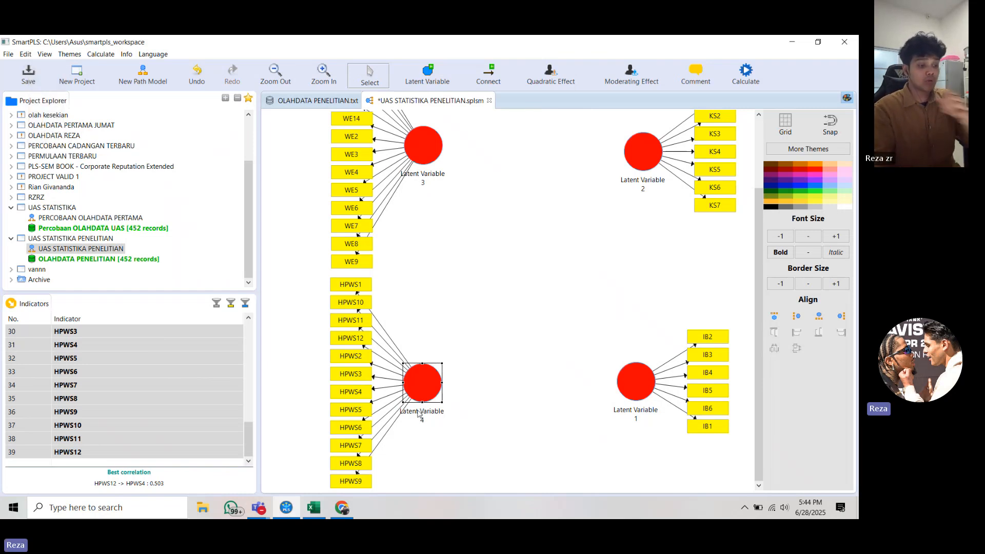
Rename the latent variable with the HPWS indicators as HPWS
right_click(420, 418)
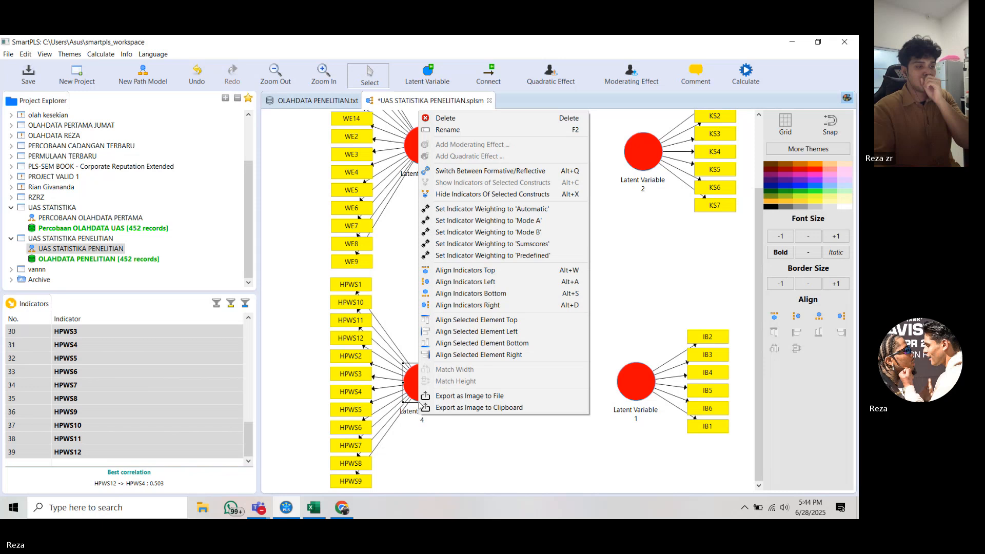
click(464, 132)
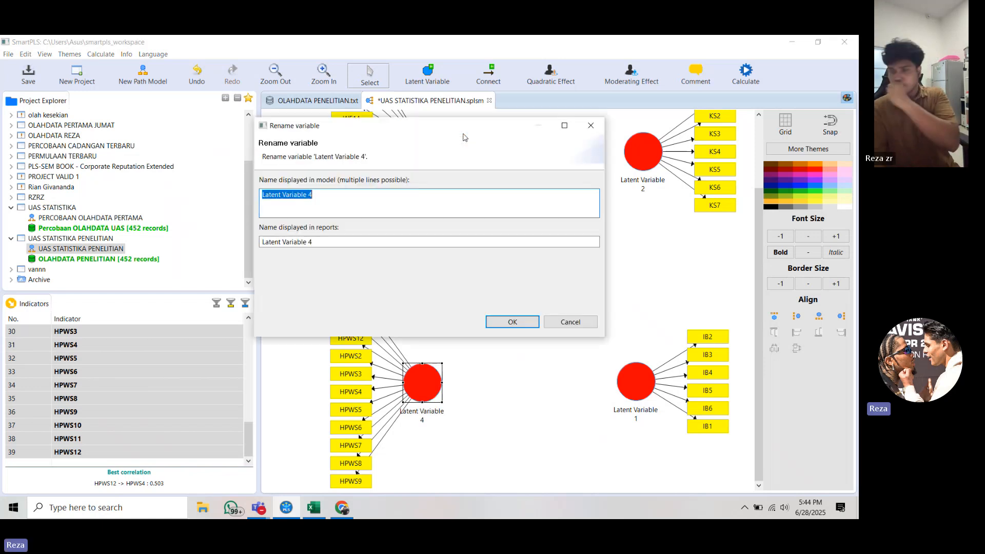
key(BackSpace)
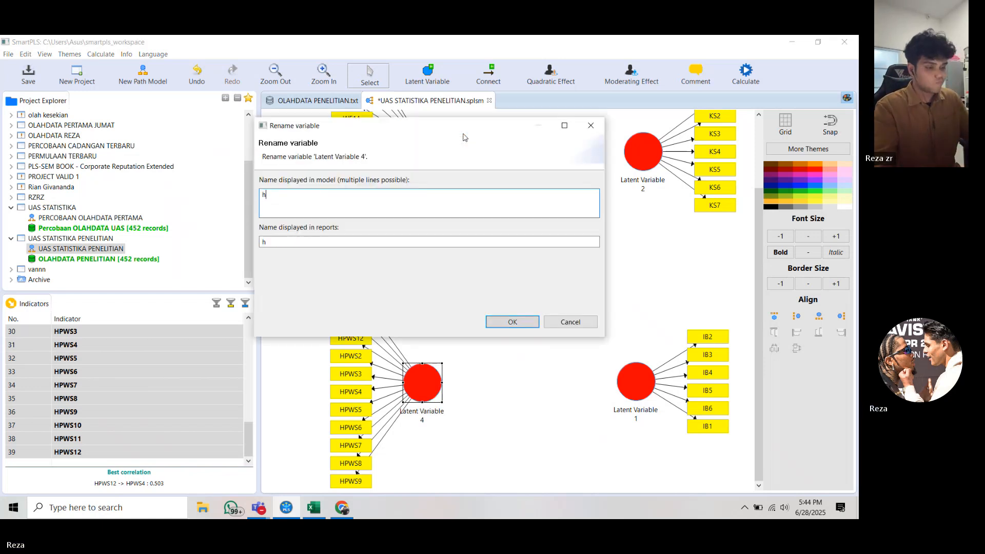
text(HPWS)
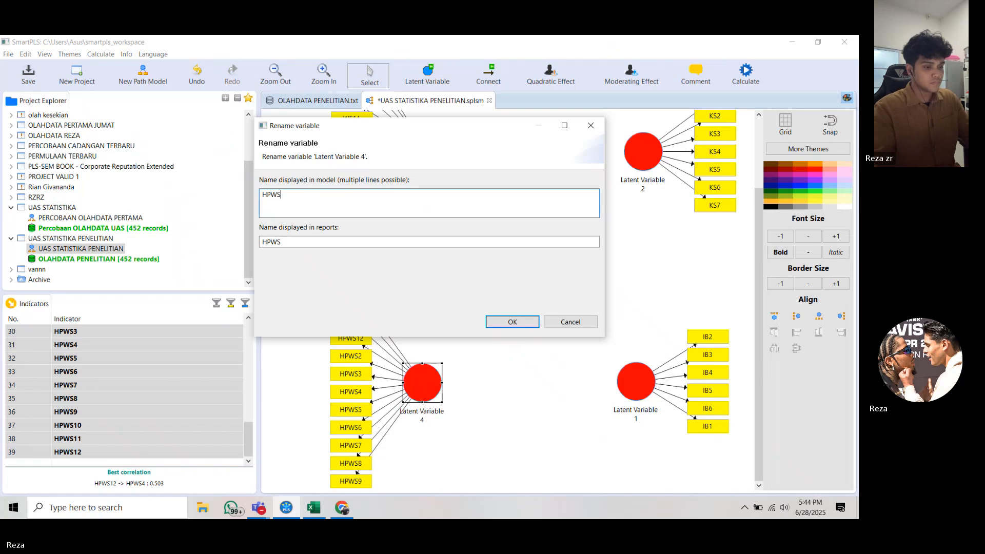
click(517, 320)
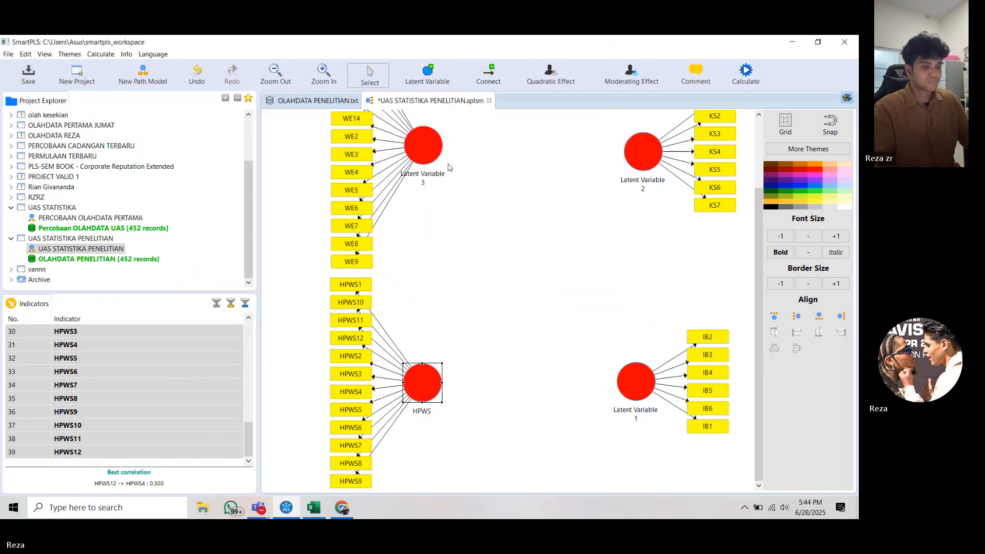
Rename the latent variable with the WE indicators as WE
click(424, 166)
right_click(423, 165)
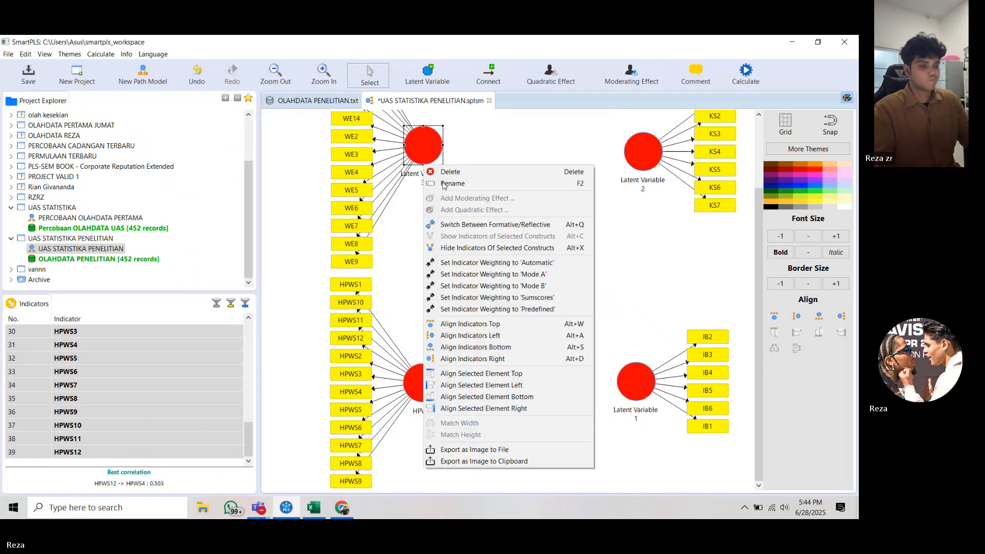
click(451, 184)
text(W)
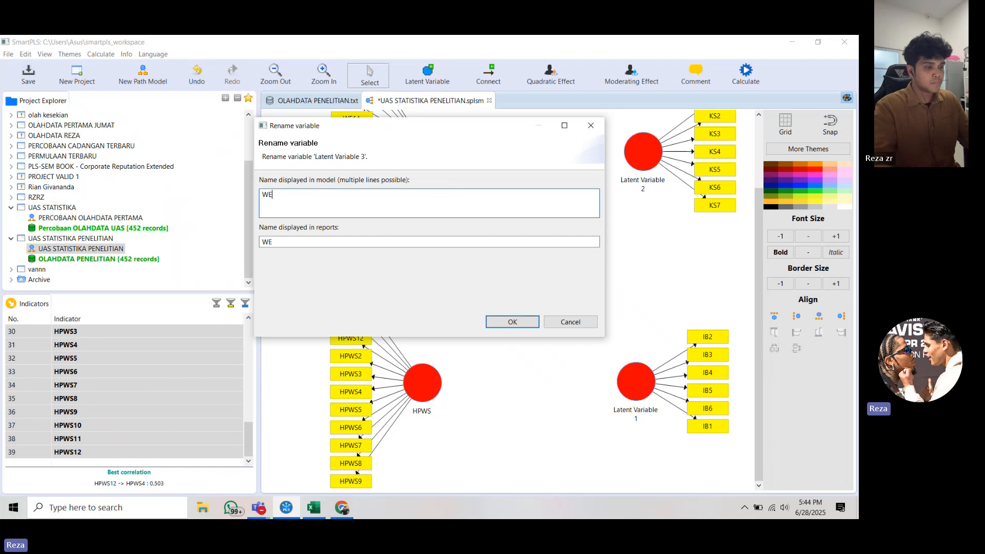
text(E)
click(511, 322)
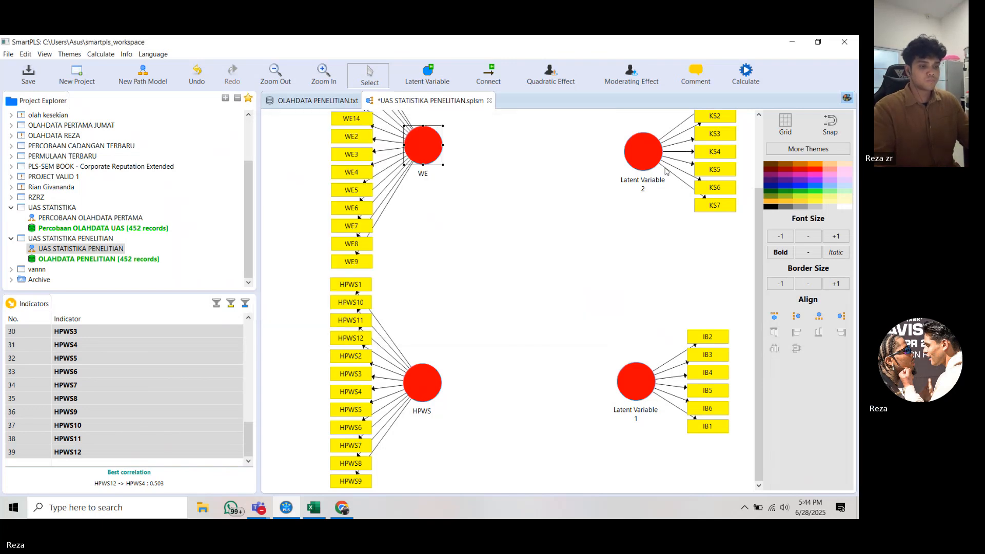
Rename the latent variable with the KS indicators as KS
right_click(638, 170)
click(661, 188)
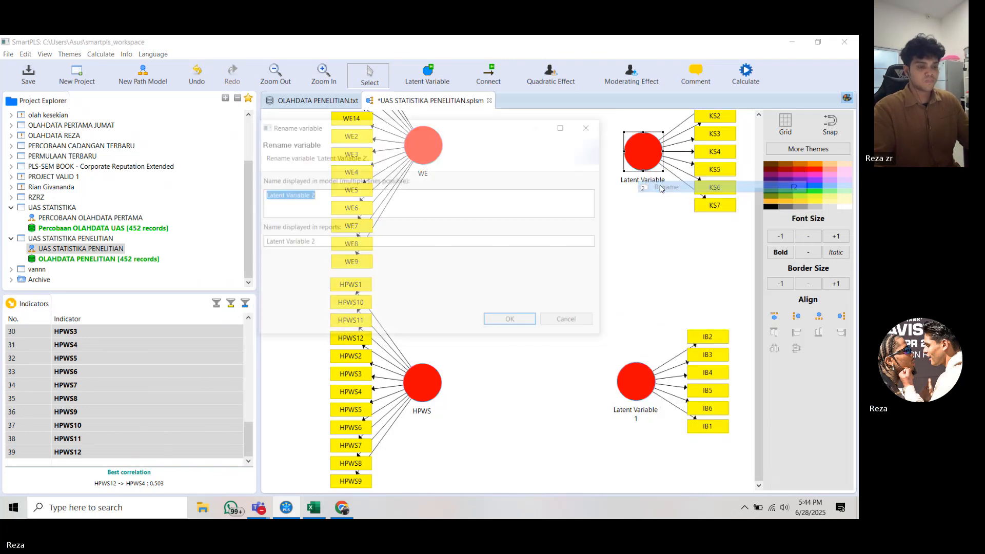
text(KS)
key(Return)
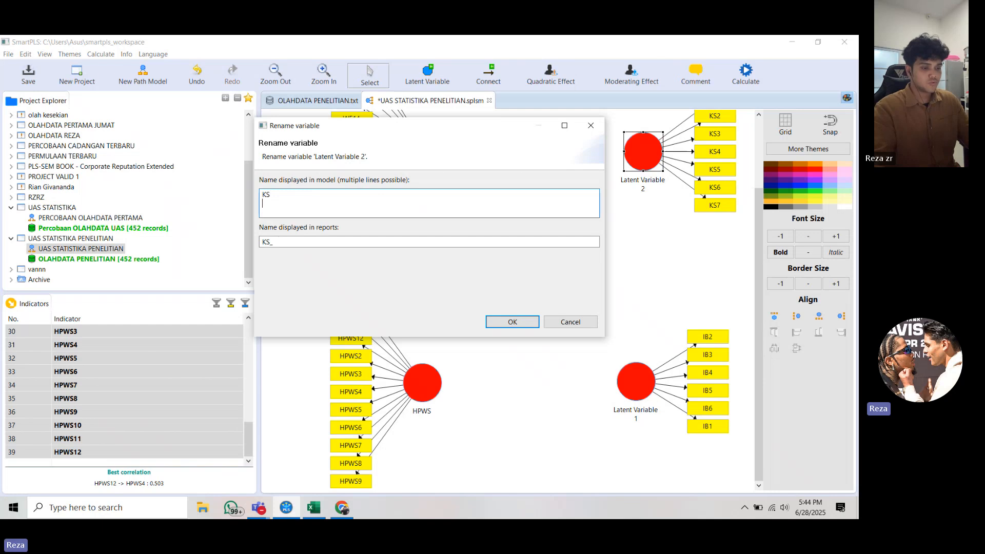
click(512, 321)
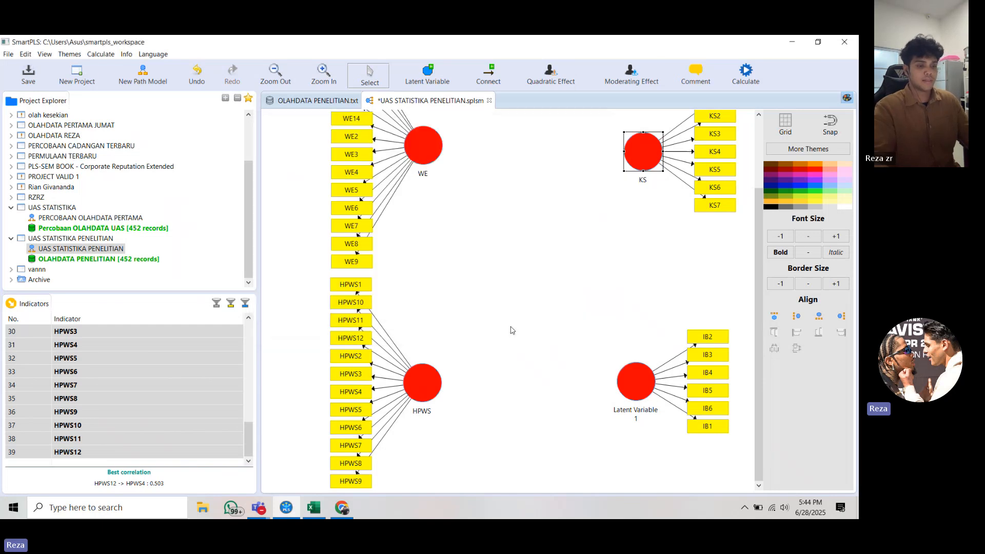
Rename the latent variable with the IB indicators as IB
right_click(634, 380)
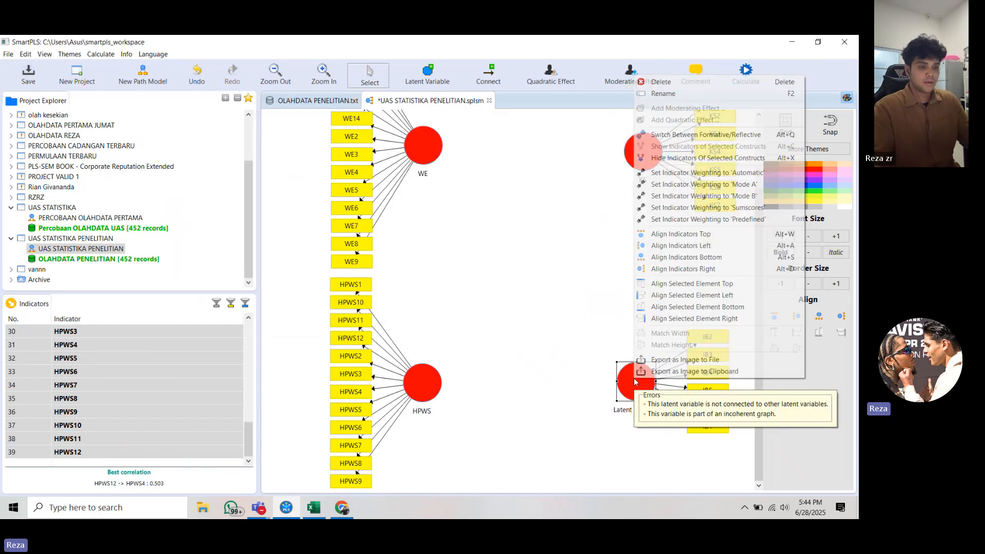
click(699, 94)
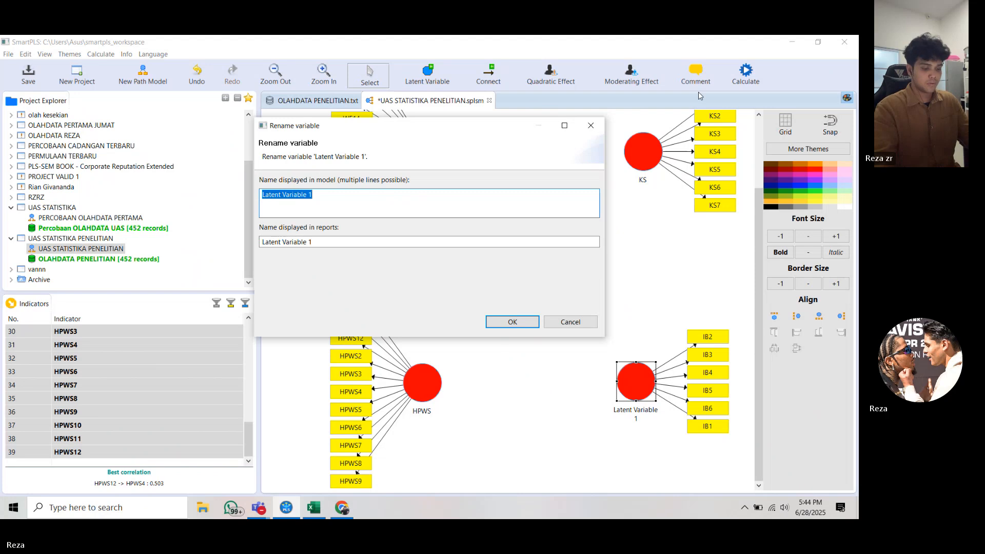
text(IB)
key(Return)
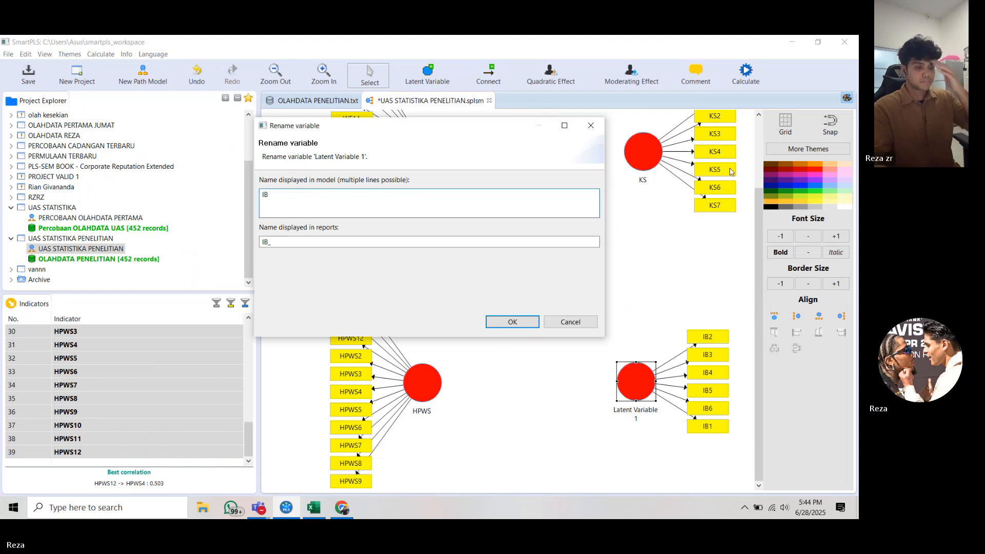
click(500, 325)
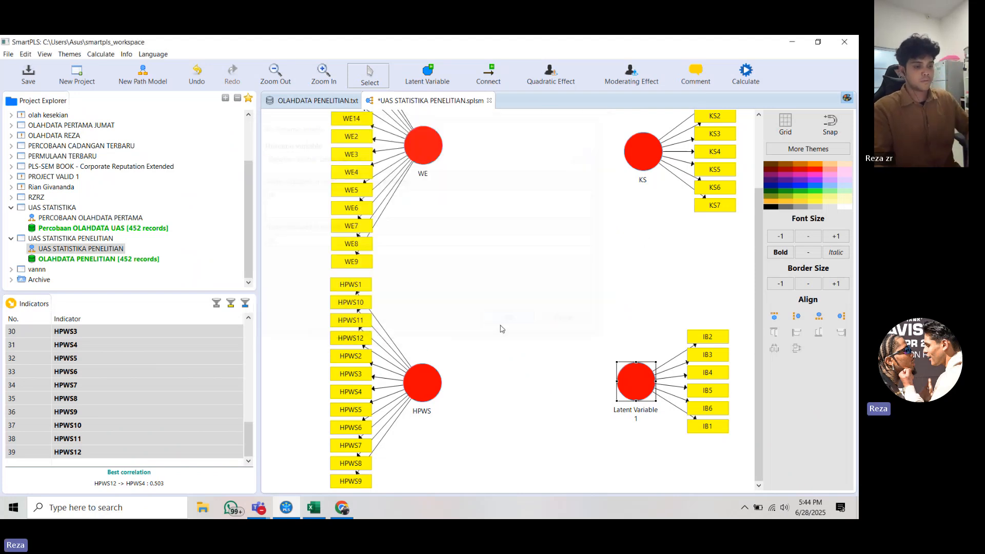
Connect the HPWS latent variable with paths pointing to WE, KS and IB
scroll(431, 353, up, 3)
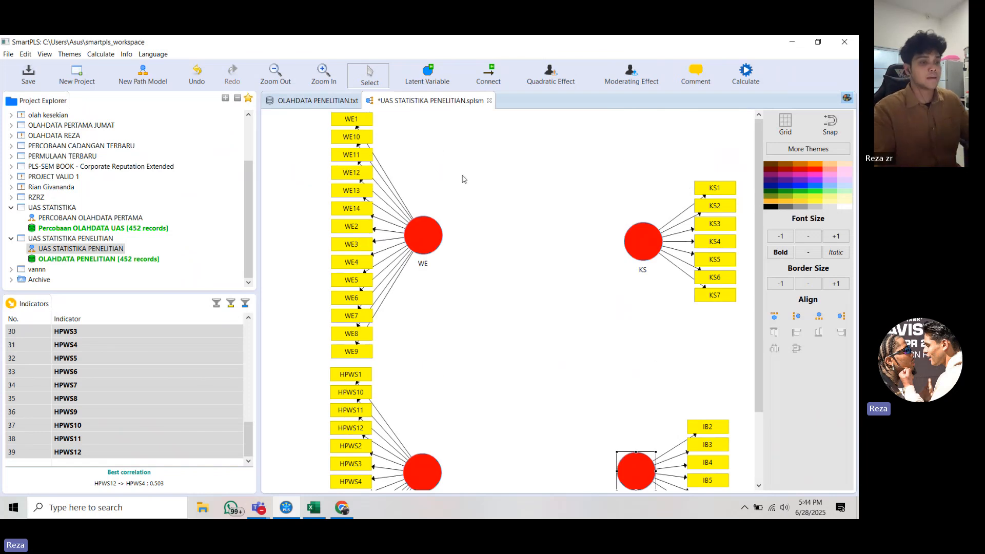
click(483, 85)
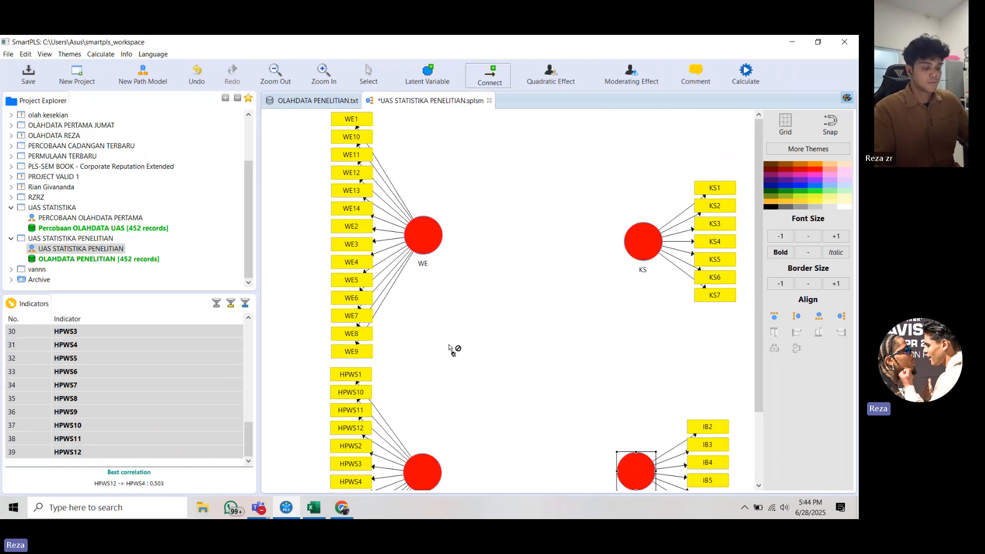
scroll(430, 417, down, 3)
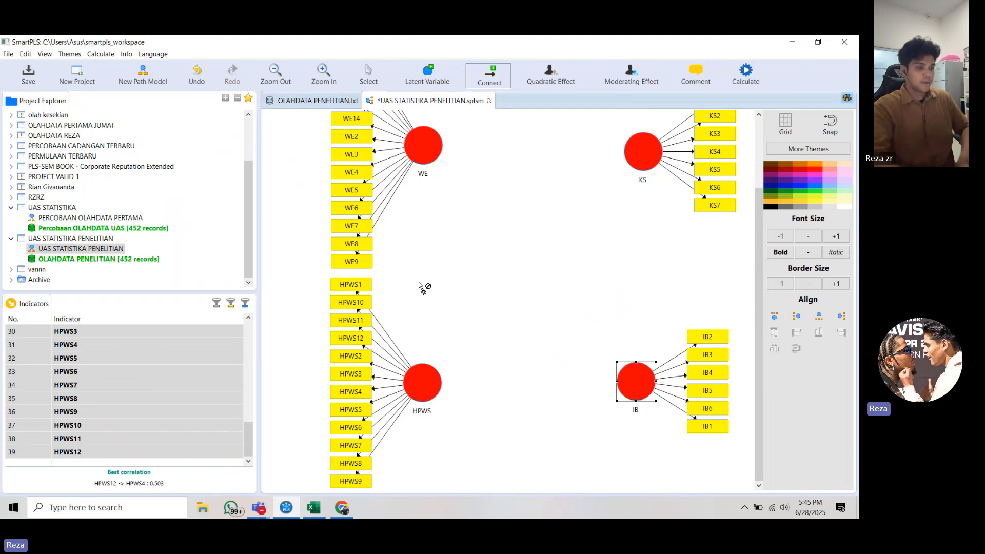
click(421, 380)
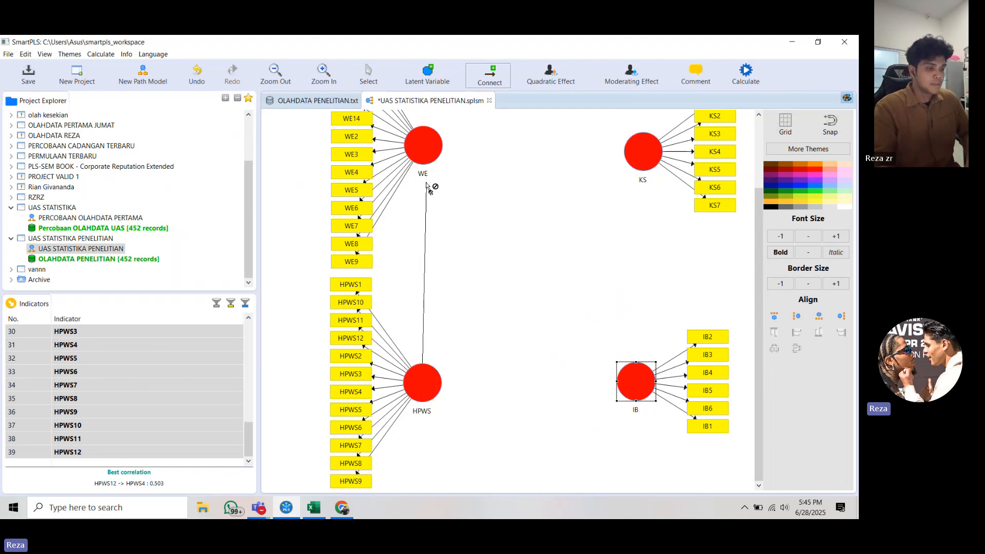
click(423, 148)
click(432, 393)
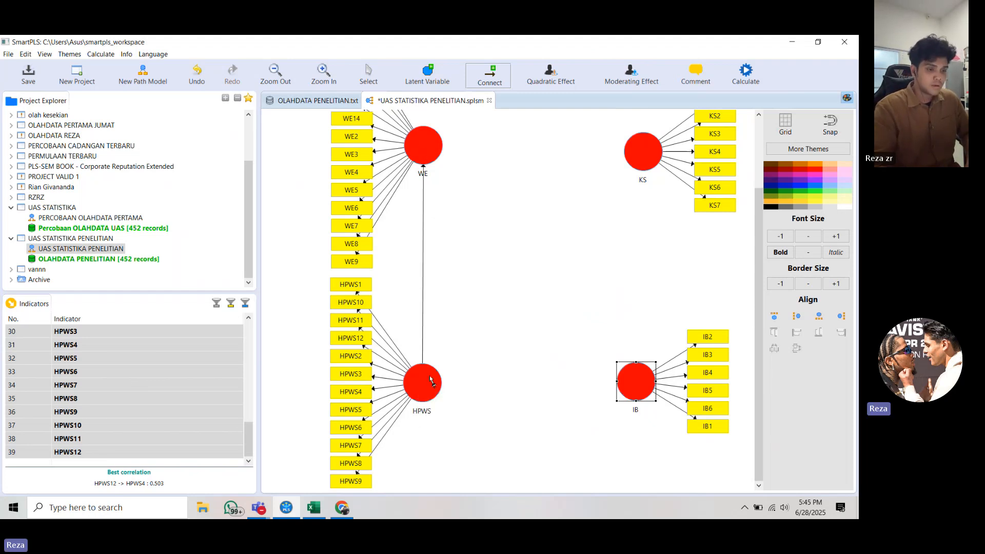
click(639, 169)
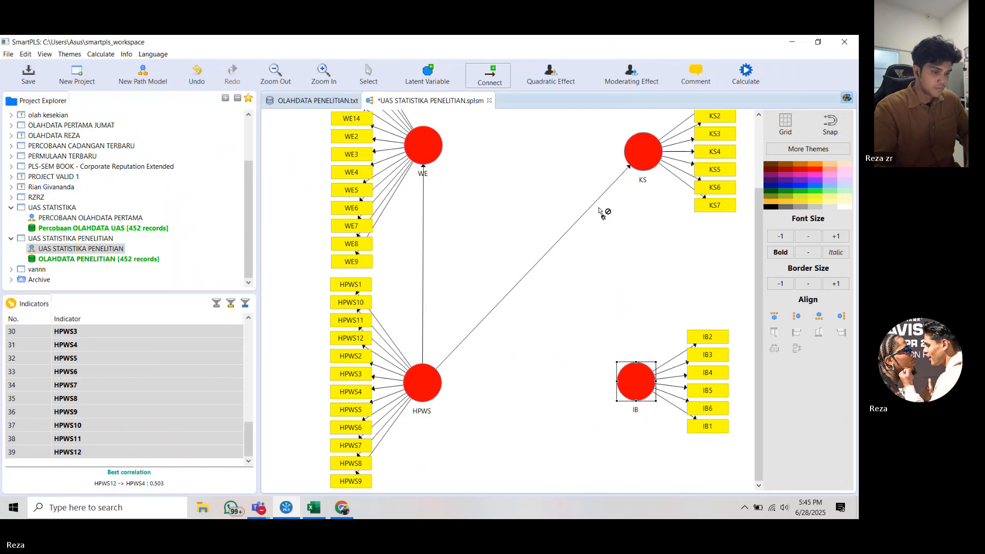
click(426, 379)
click(633, 382)
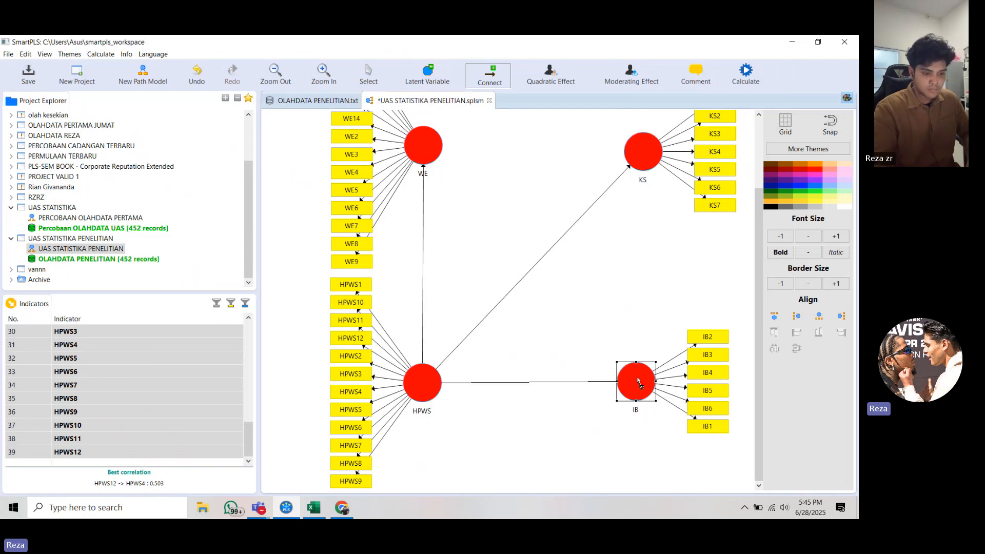
Connect the WE latent variable with a path pointing to KS
click(433, 152)
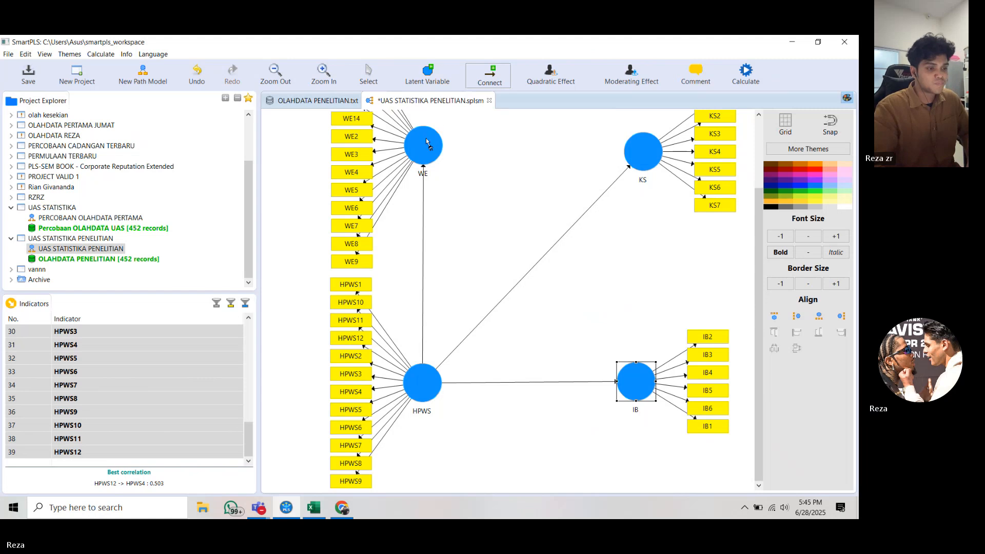
click(641, 158)
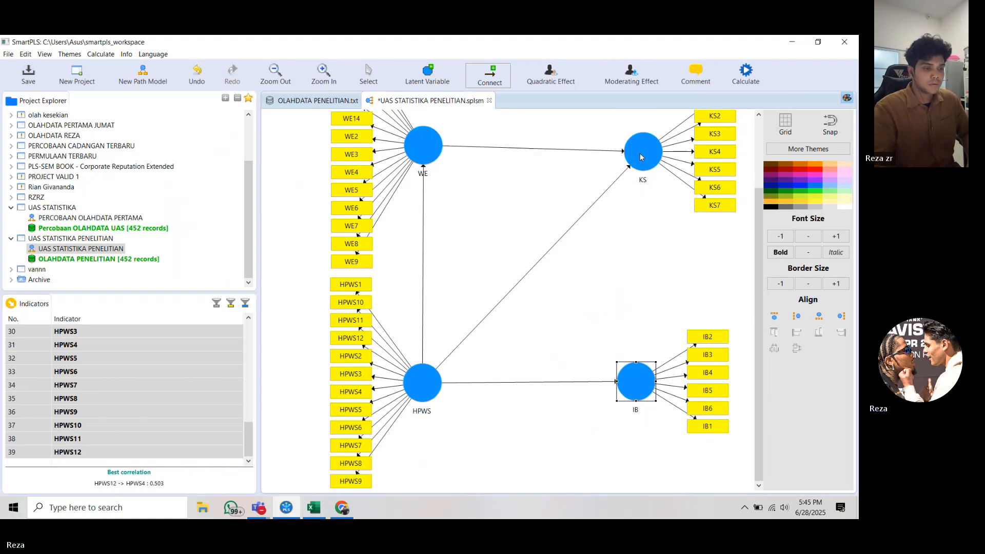
click(642, 158)
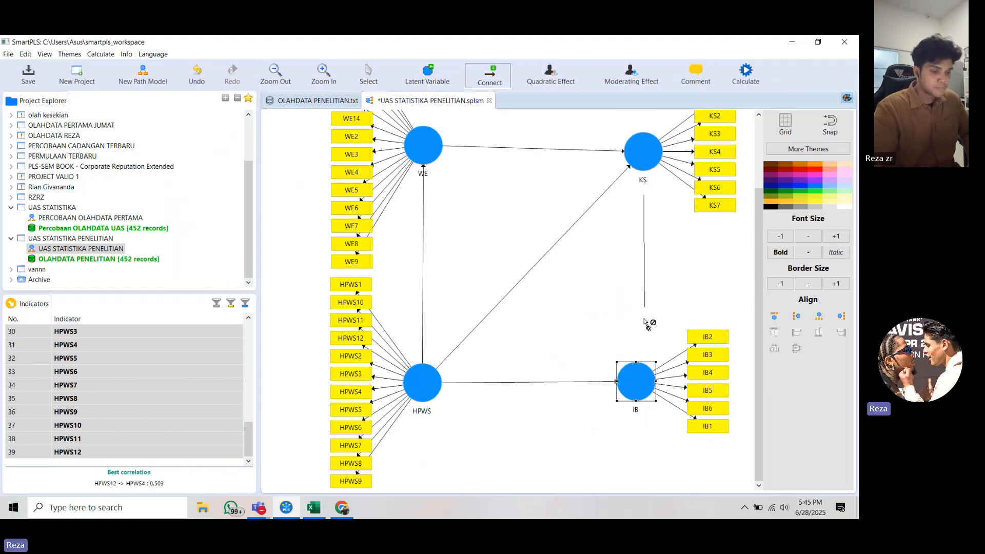
click(639, 378)
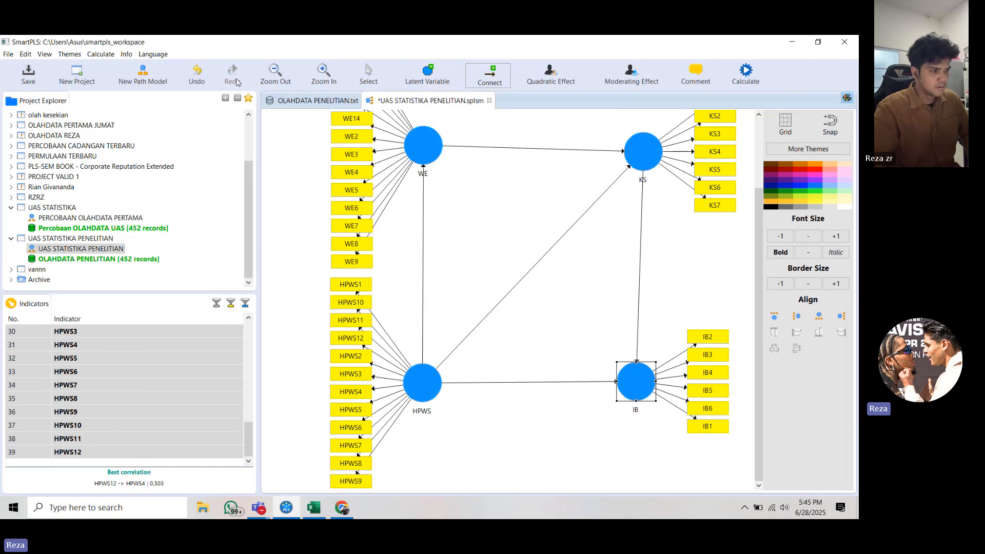
click(197, 74)
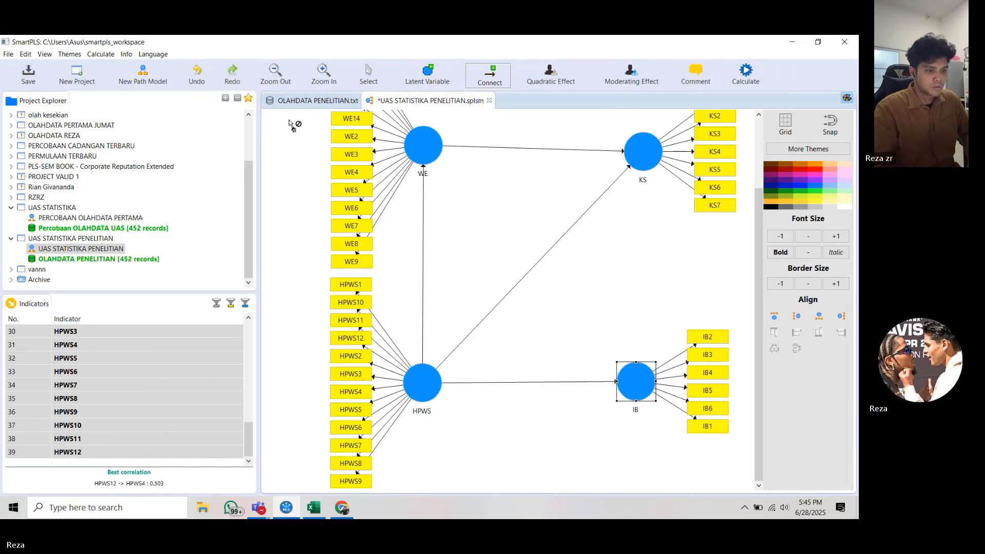
Connect the WE and KS latent variables each with a path pointing to IB
click(424, 150)
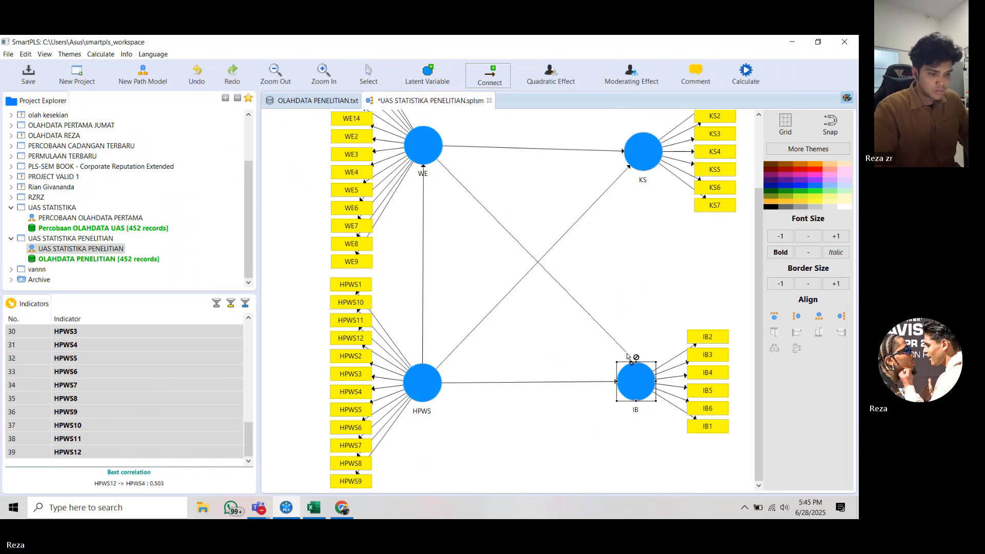
click(634, 371)
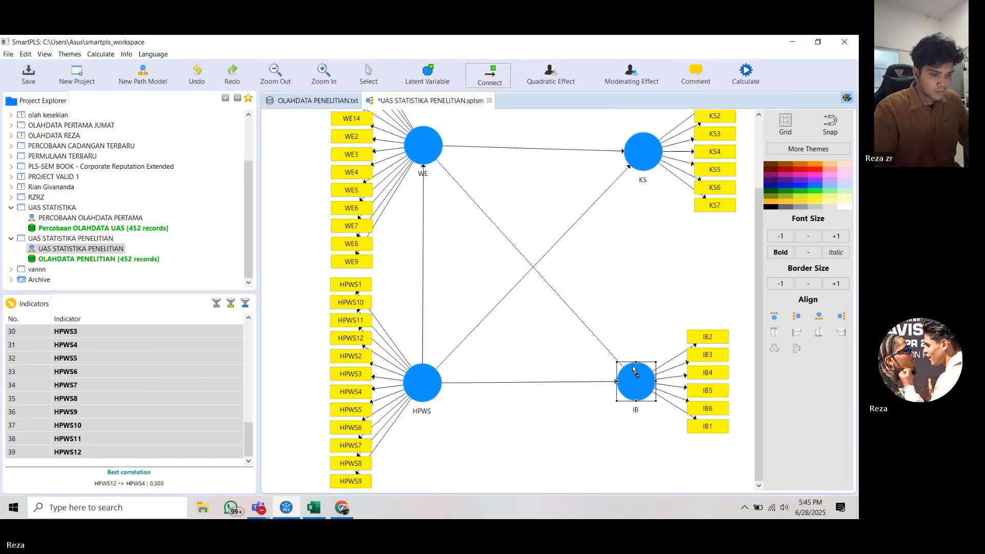
click(647, 155)
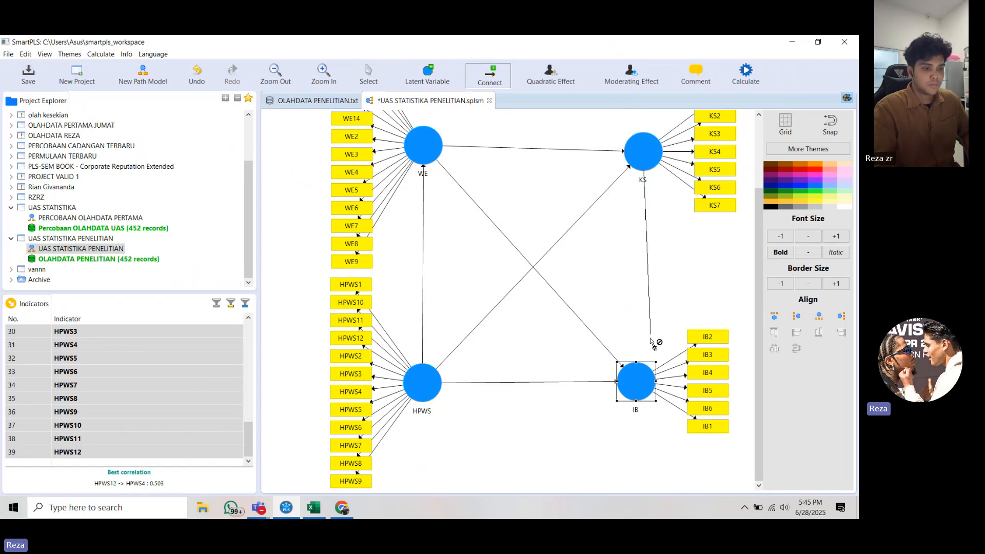
click(647, 376)
Nudge IB and KS so they line up vertically with each other and horizontally with HPWS and WE
click(370, 74)
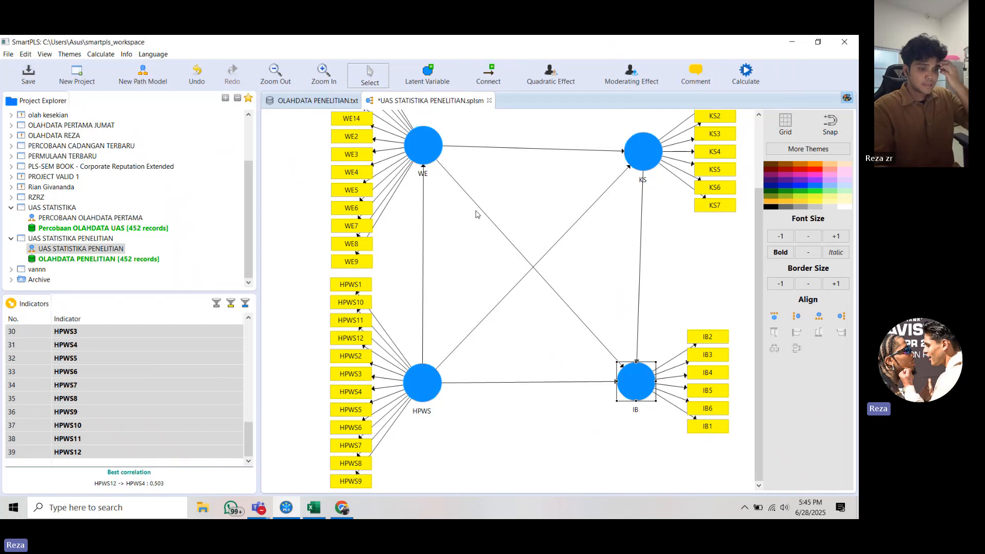
drag(644, 390, 655, 393)
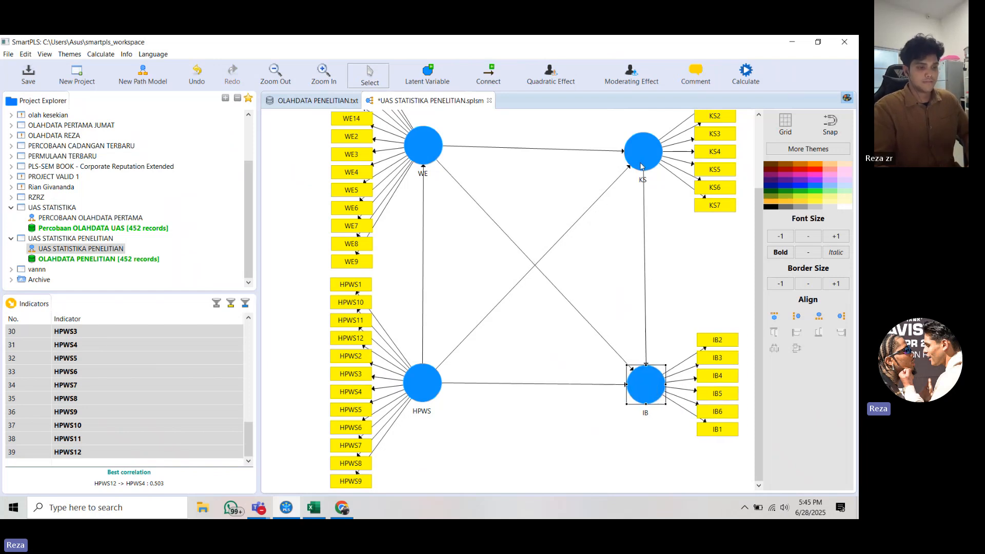
drag(642, 165, 642, 160)
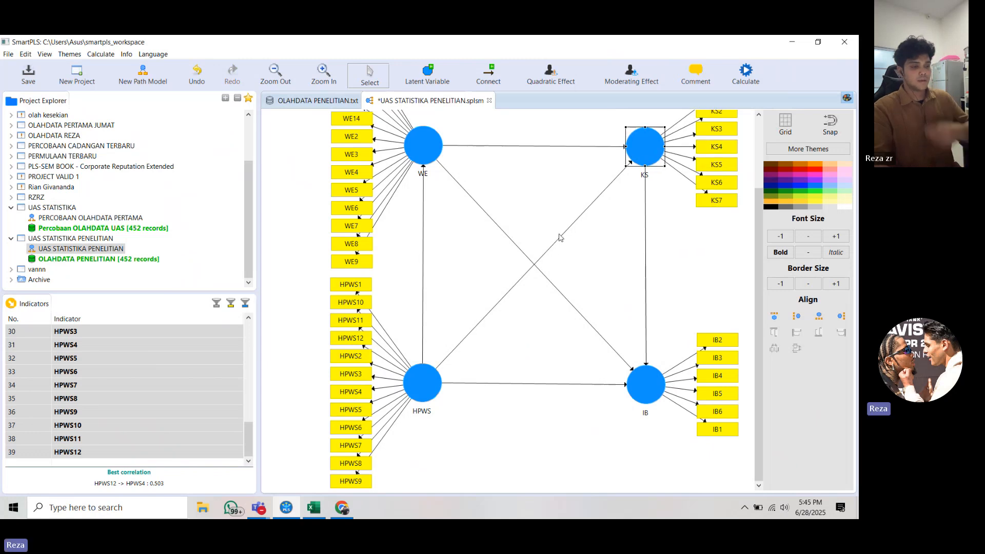
scroll(559, 237, up, 3)
scroll(559, 237, down, 3)
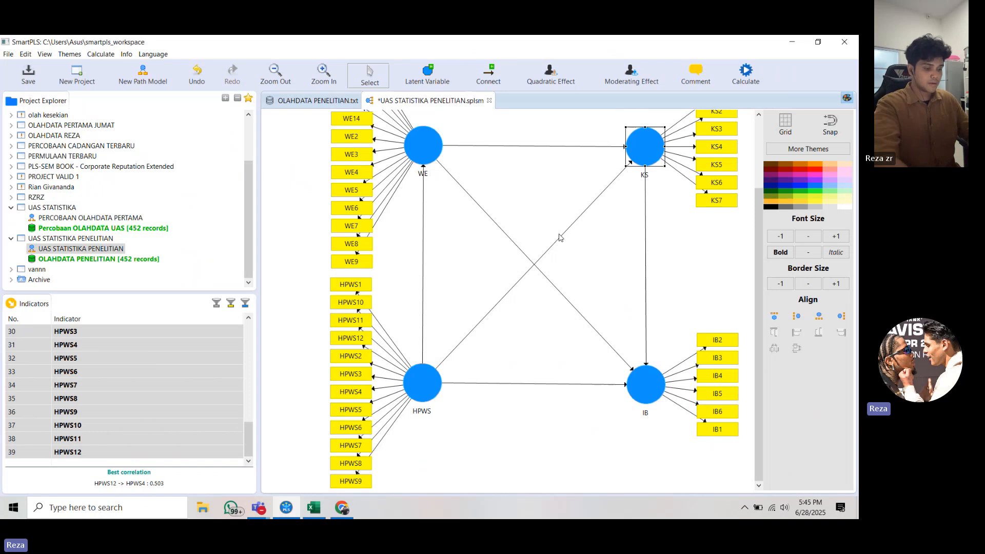
key(XF86MonBrightnessUp)
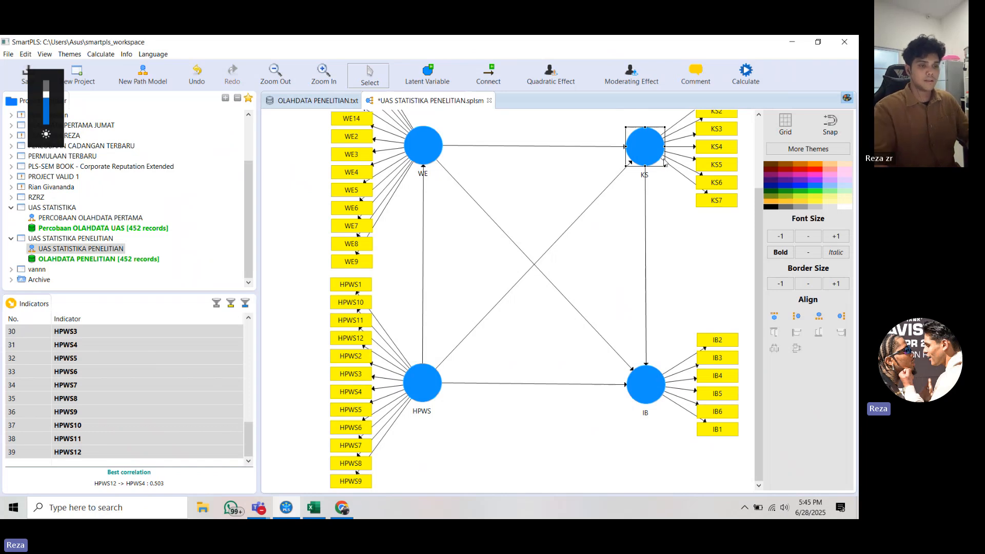
Run the PLS Algorithm on the path model with its default settings and open the full report
click(745, 74)
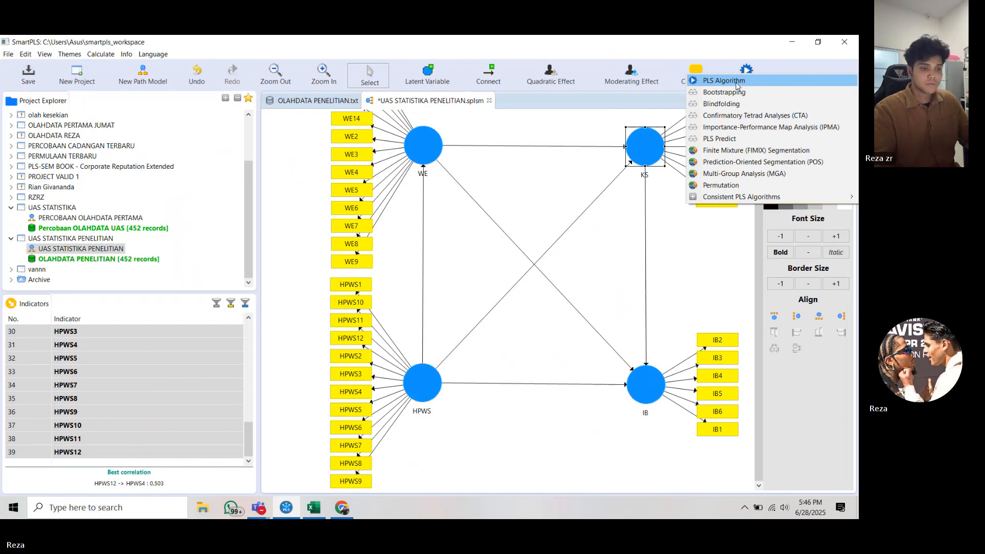
click(737, 85)
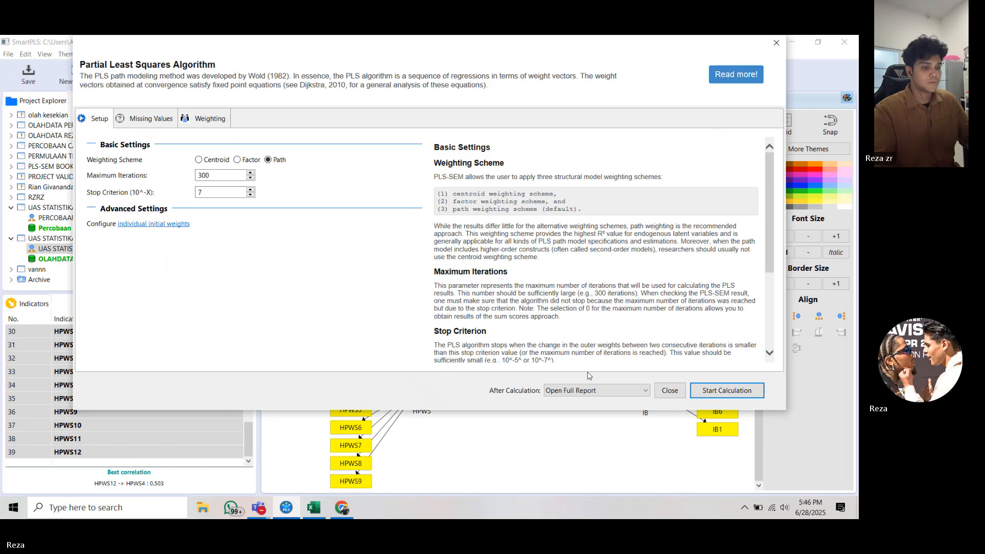
click(725, 391)
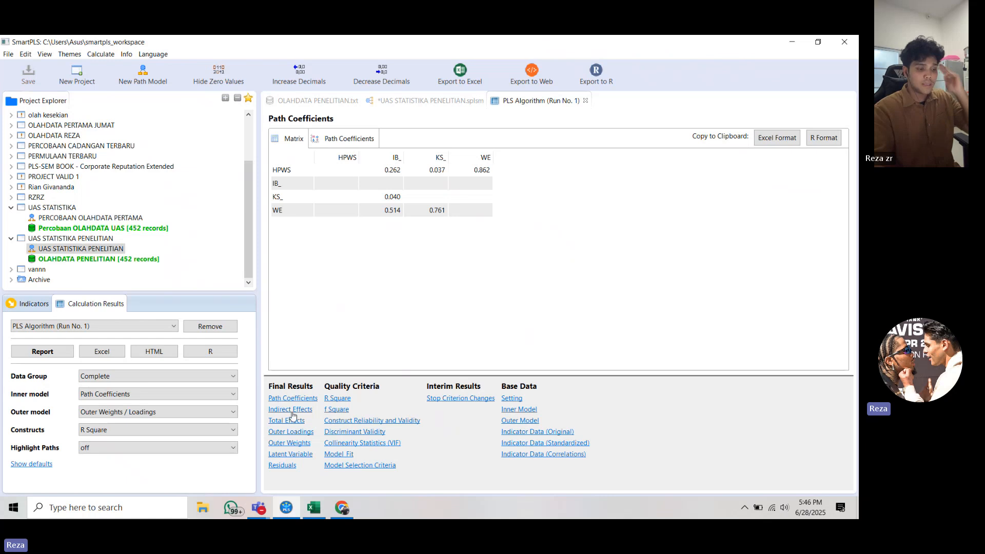
Examine the Outer Loadings of all indicators in the report and compare them with the loadings on the path model
click(311, 433)
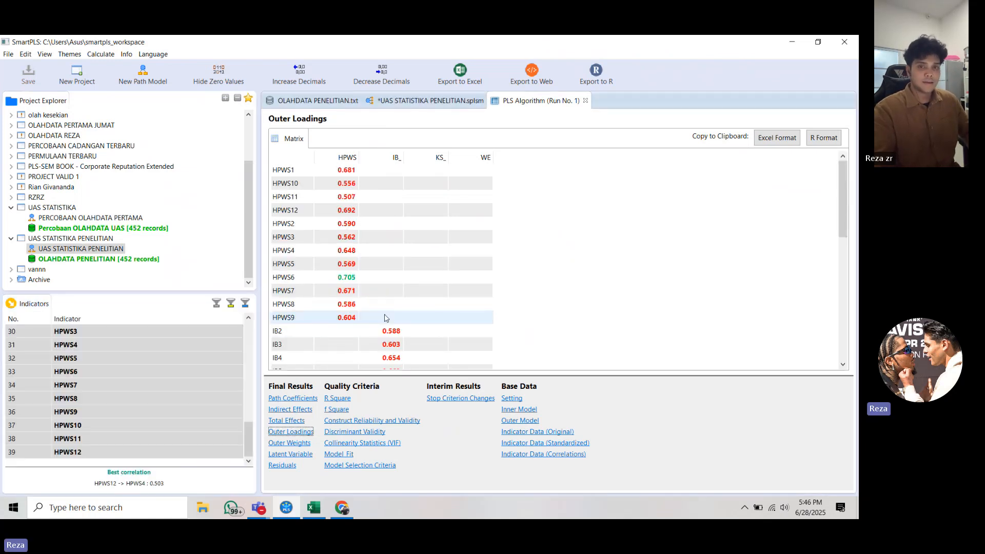
scroll(385, 318, down, 5)
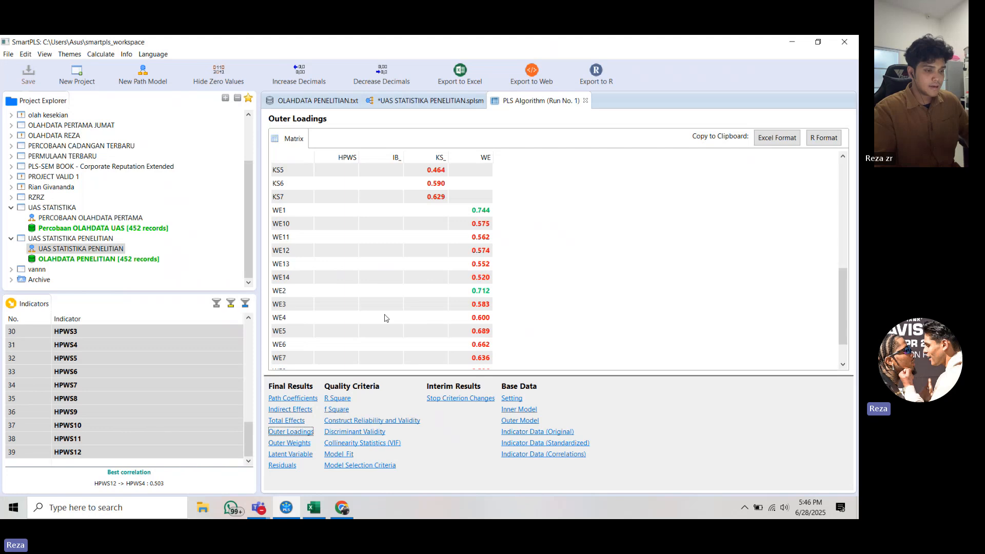
scroll(386, 318, up, 7)
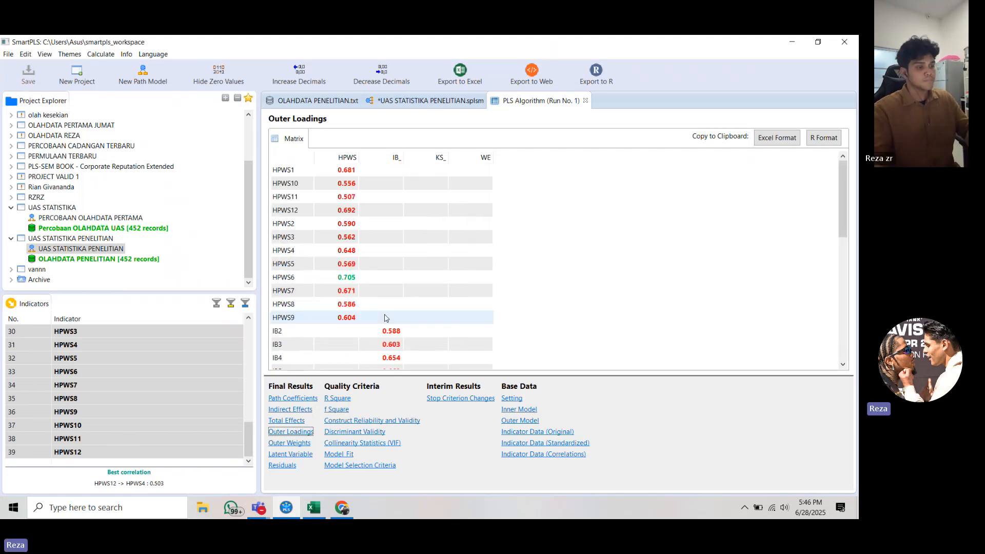
click(409, 105)
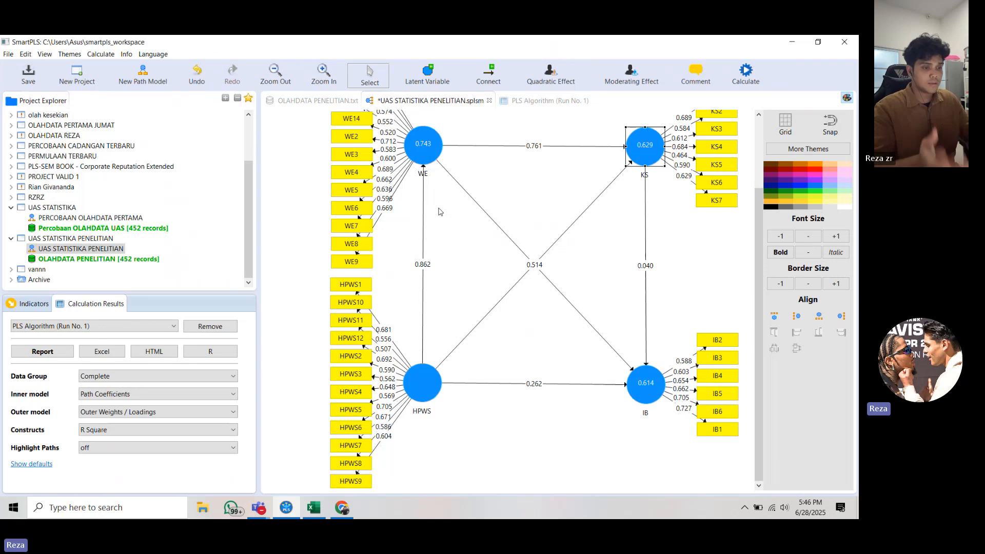
click(551, 100)
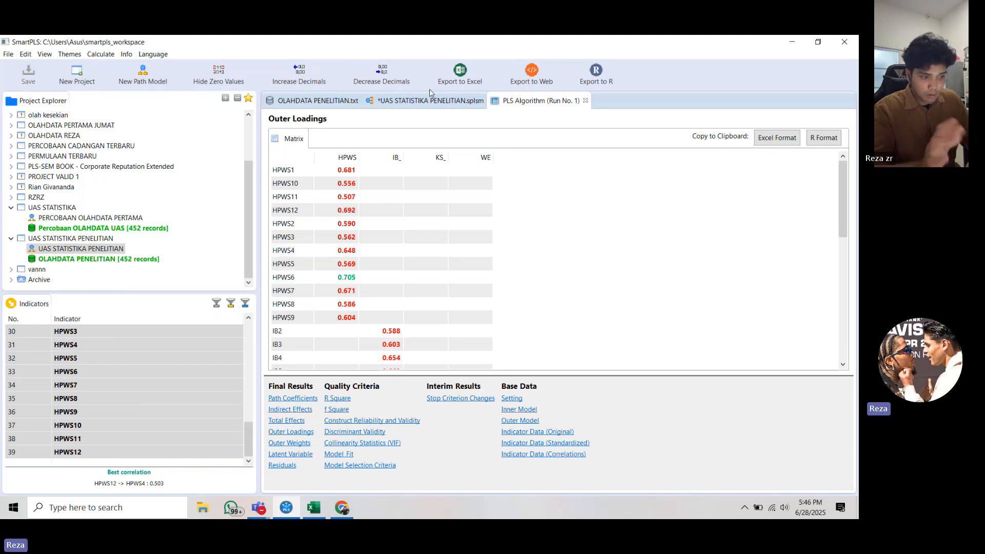
scroll(405, 248, down, 6)
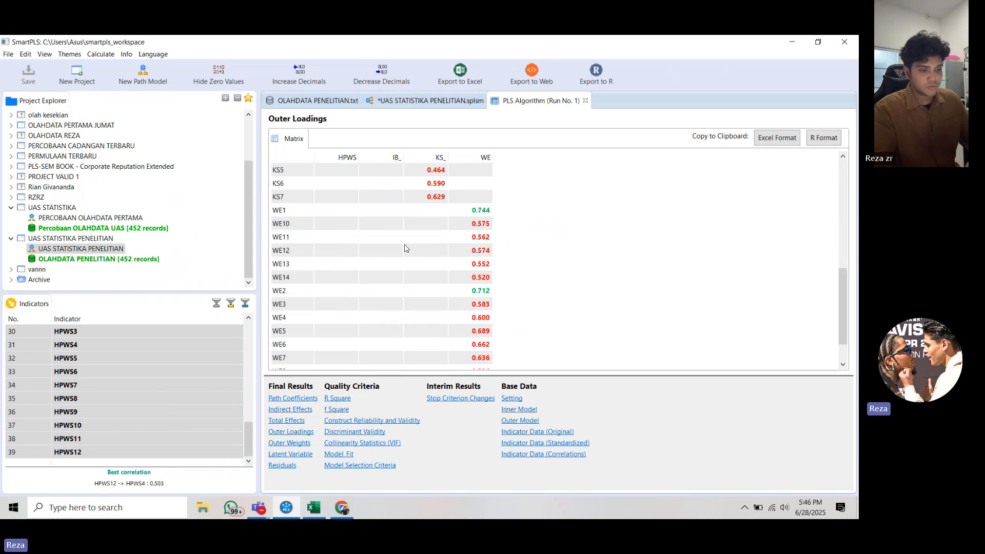
scroll(404, 249, up, 6)
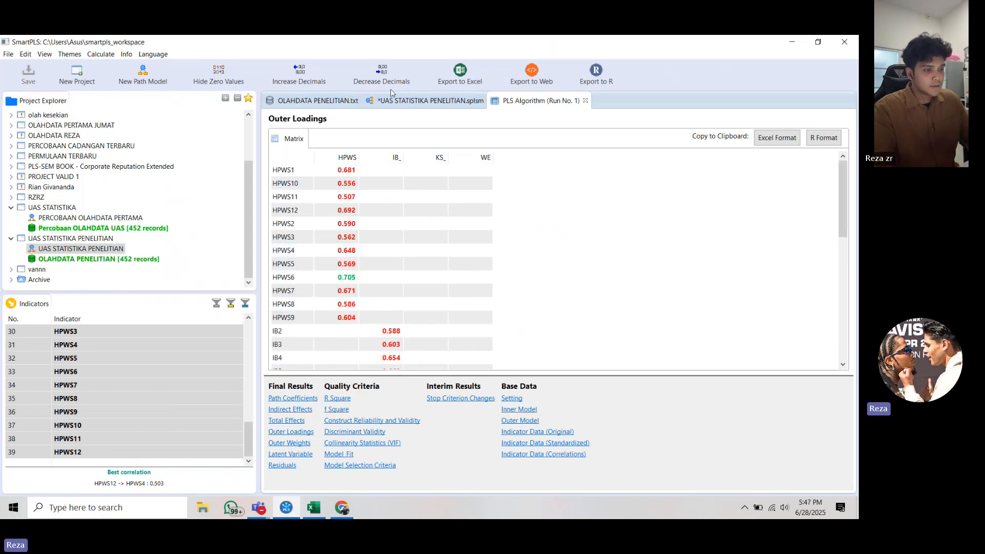
click(413, 101)
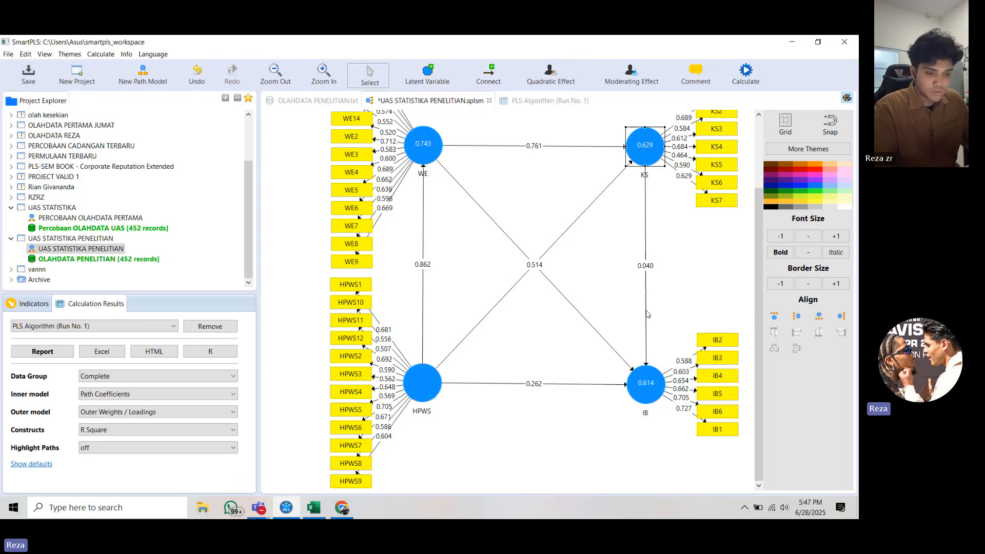
Delete the indicators IB2, IB3 and IB5 from the IB latent variable
click(718, 341)
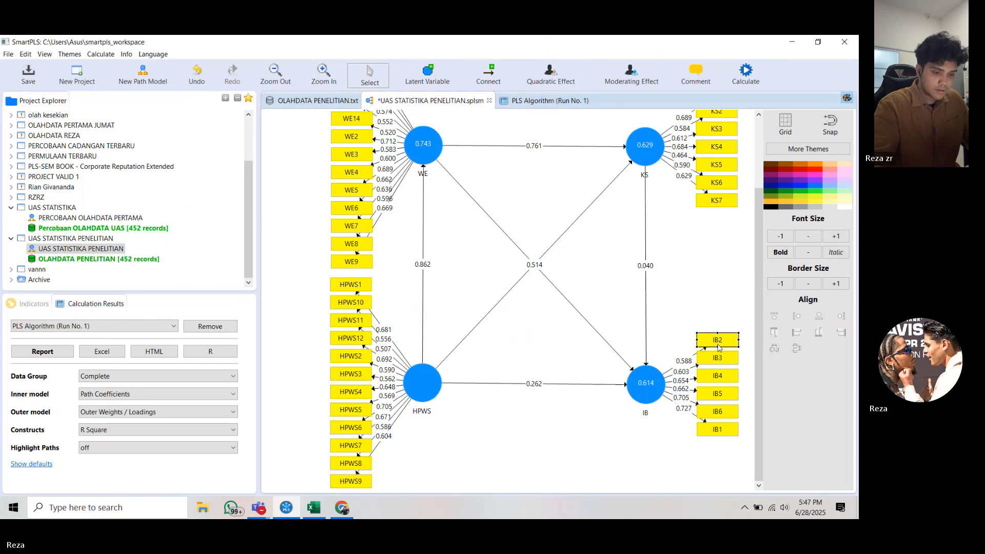
key(Delete)
click(726, 360)
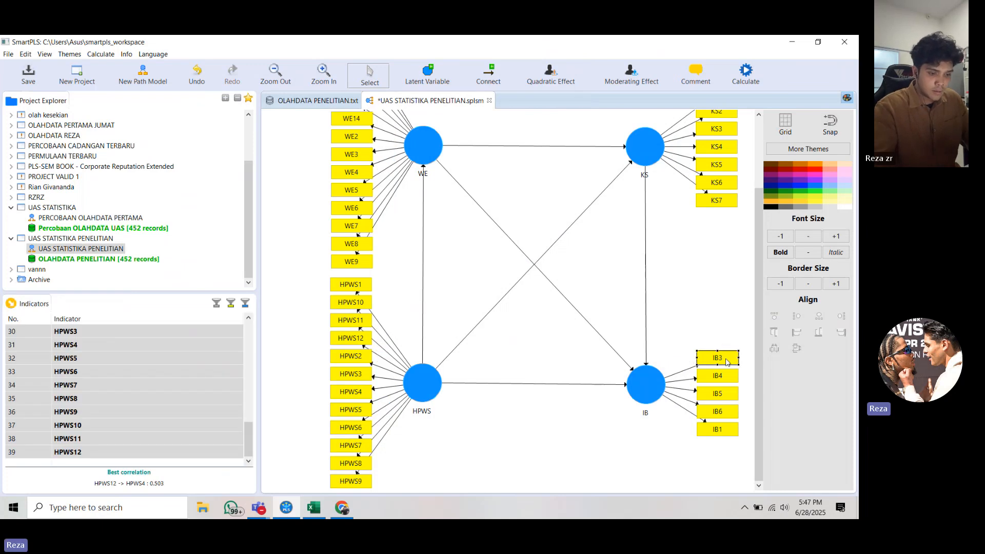
key(Delete)
click(717, 396)
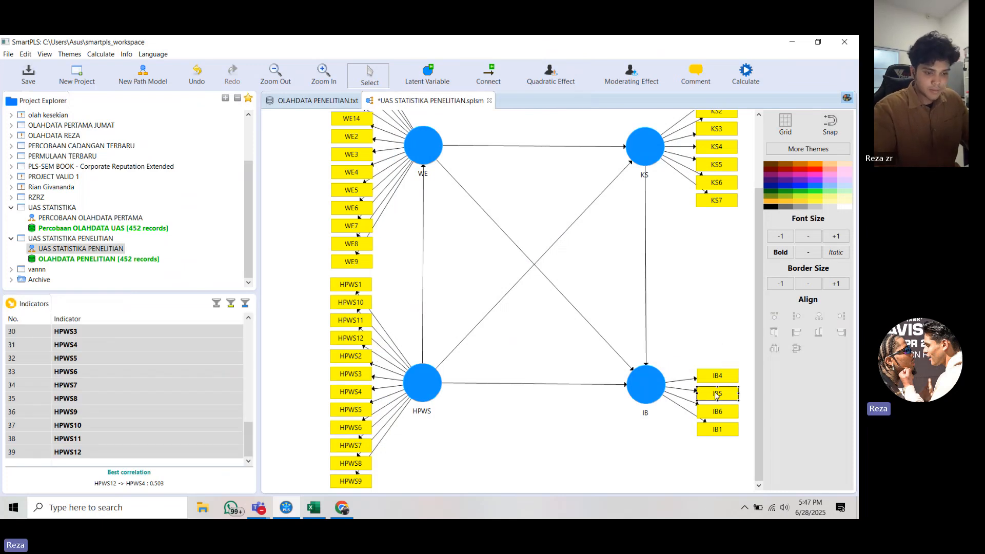
key(Delete)
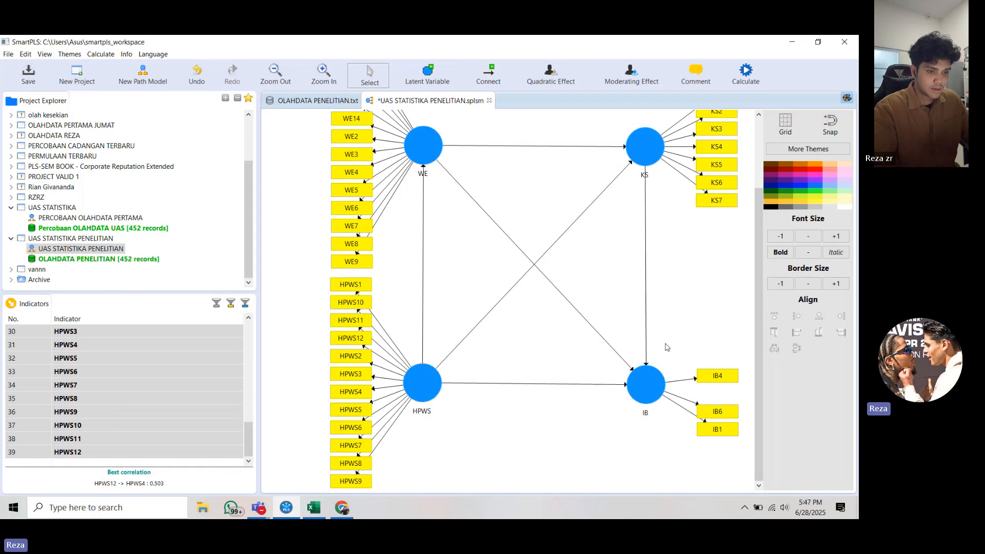
Delete the indicators KS2, KS5, KS6 and KS7 from the KS latent variable
scroll(666, 347, up, 3)
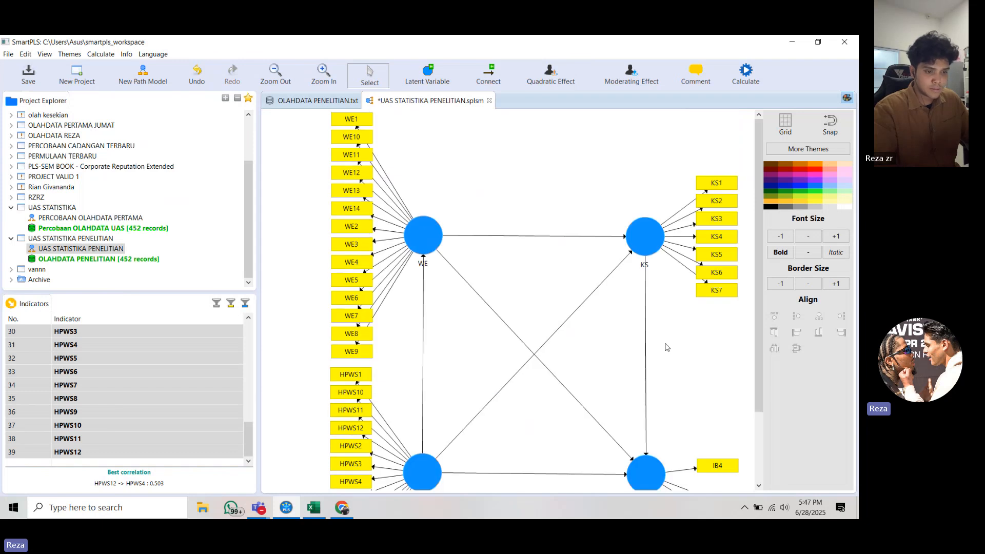
click(712, 207)
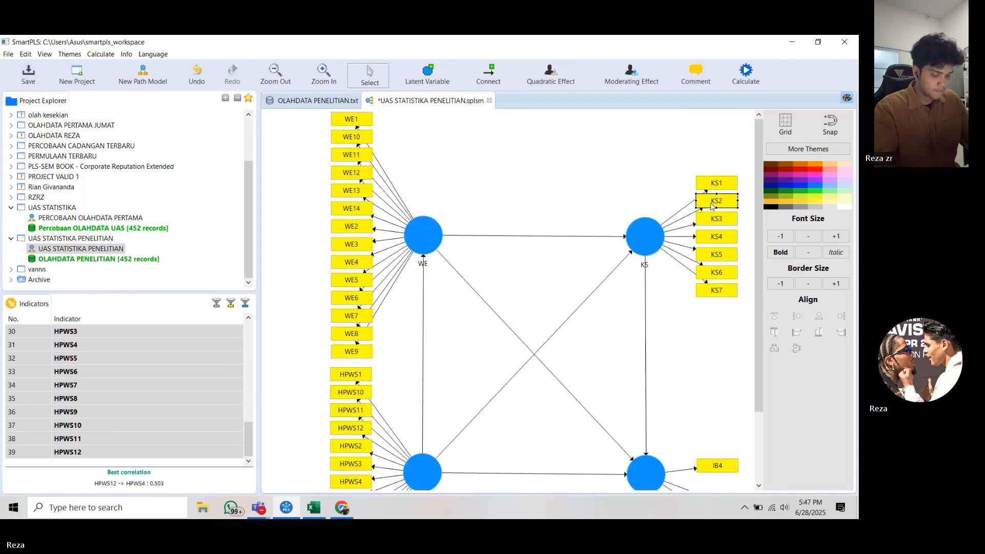
key(Delete)
click(726, 258)
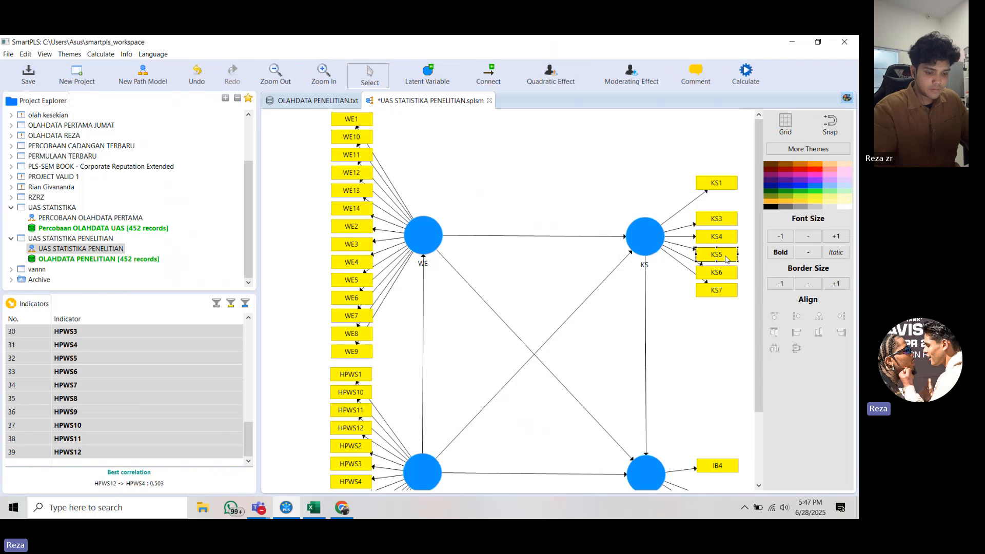
key(Delete)
click(729, 279)
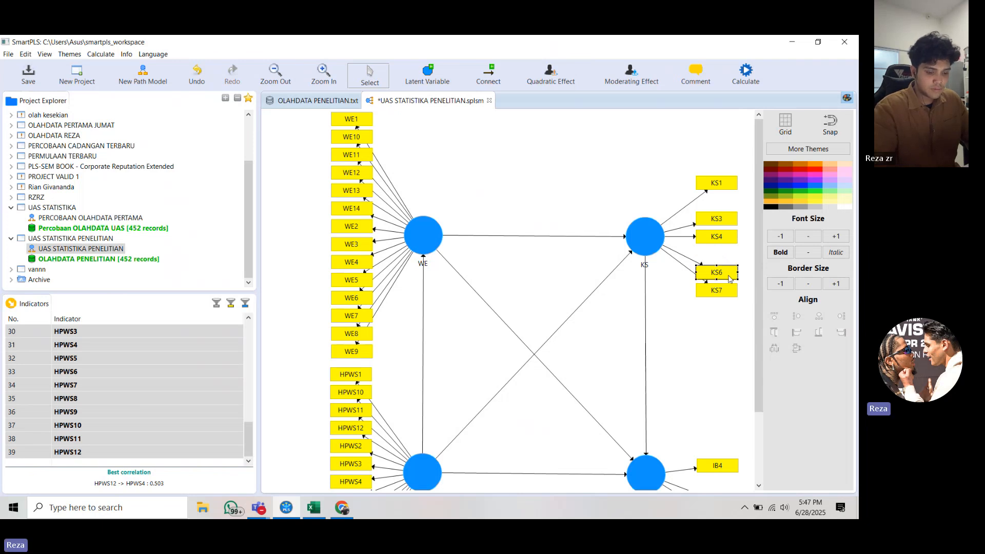
key(Delete)
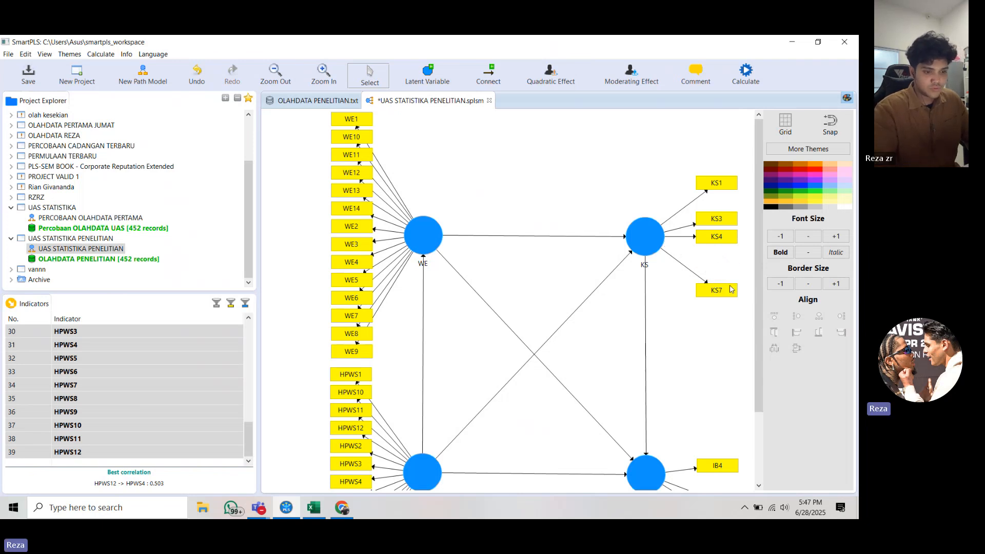
click(731, 290)
key(Delete)
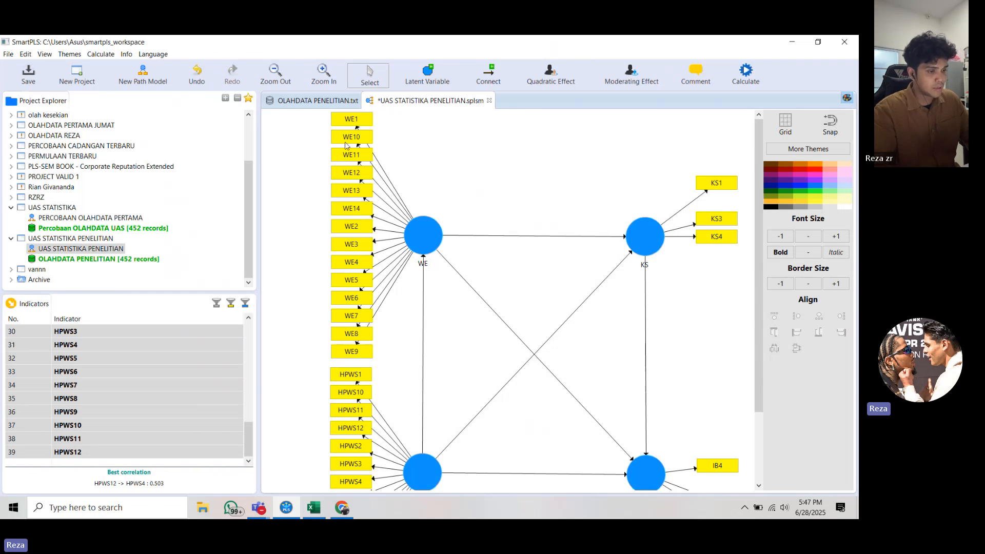
Delete the indicators WE3, WE4, WE6 and WE8 from the WE latent variable
click(353, 251)
key(Delete)
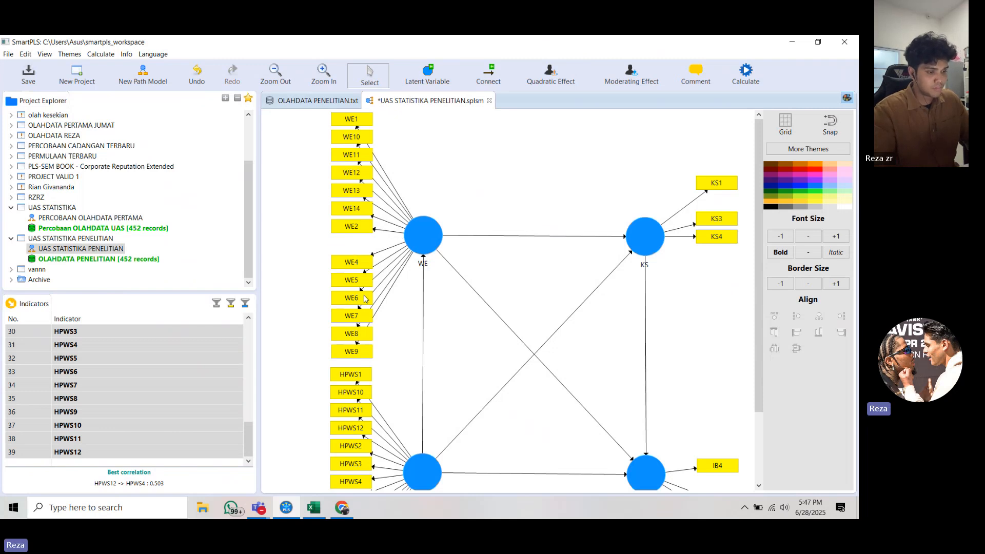
click(351, 265)
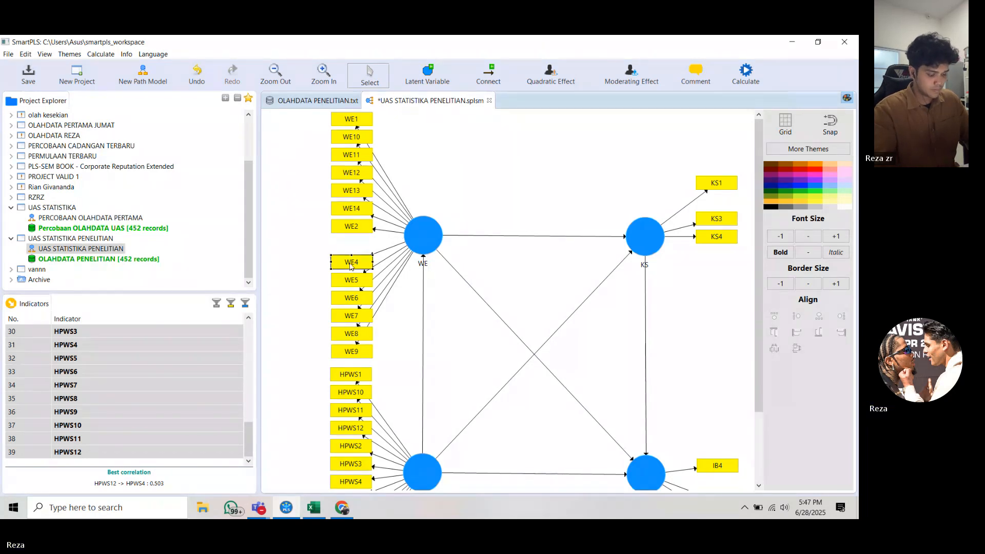
key(Delete)
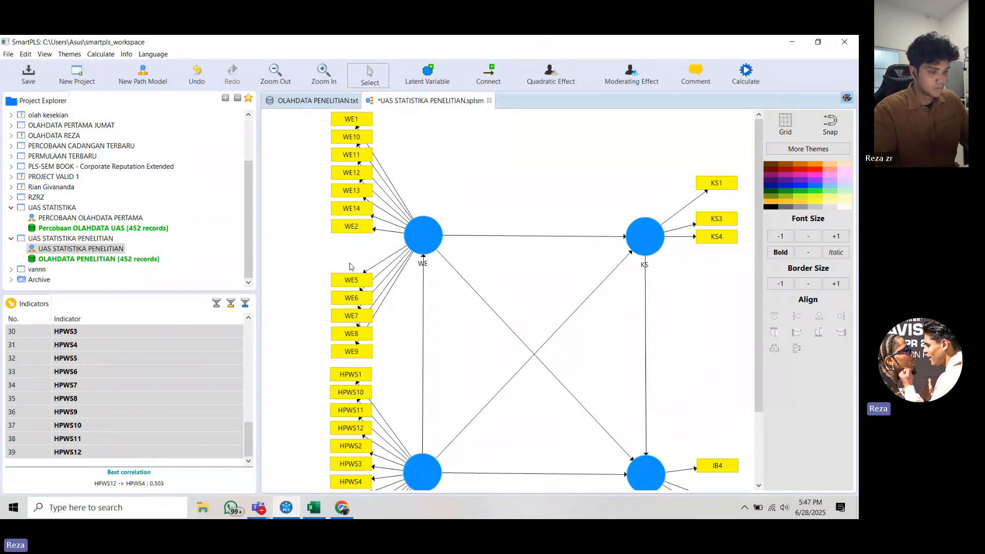
click(359, 298)
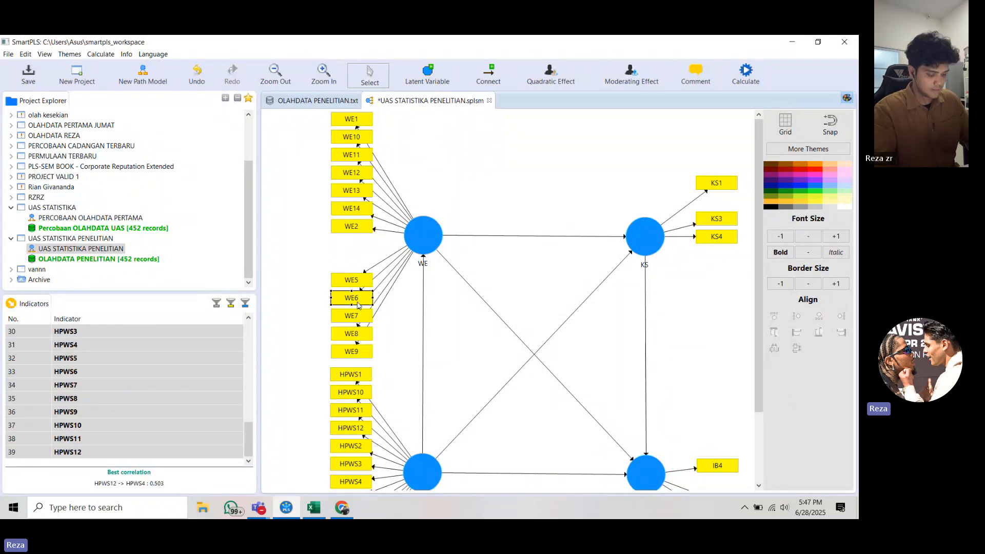
key(Delete)
click(355, 334)
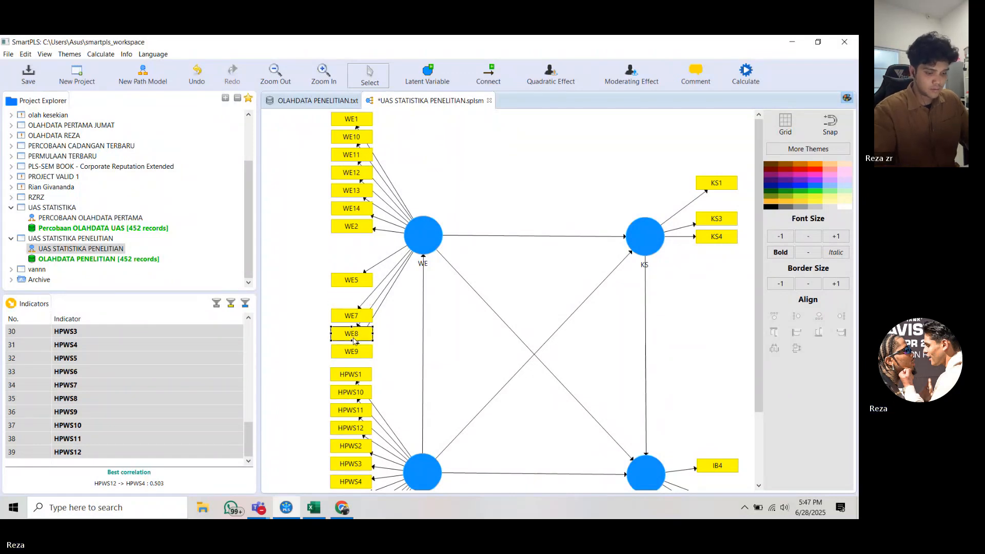
key(Delete)
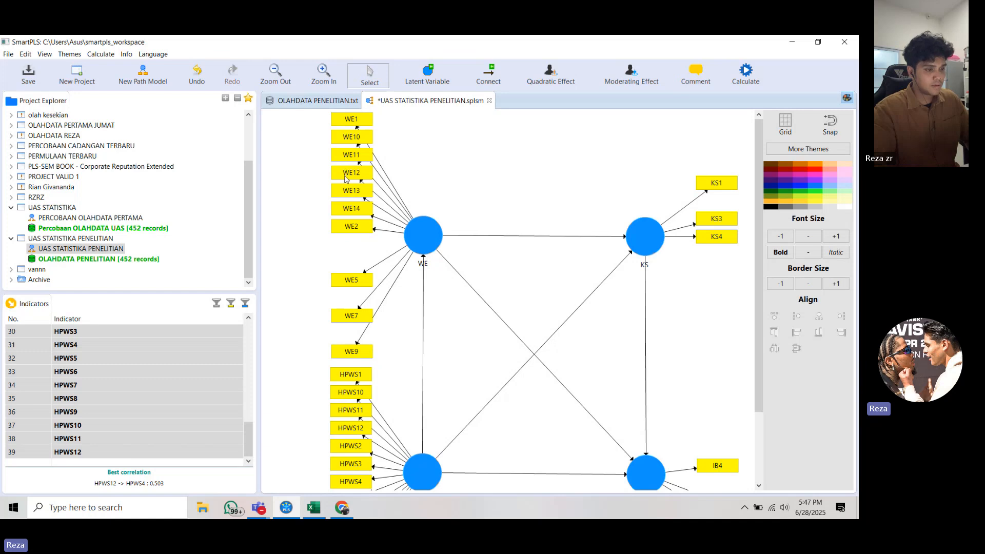
Delete the indicators WE10, WE11, WE12, WE13 and WE14 from the WE latent variable
click(355, 137)
key(Delete)
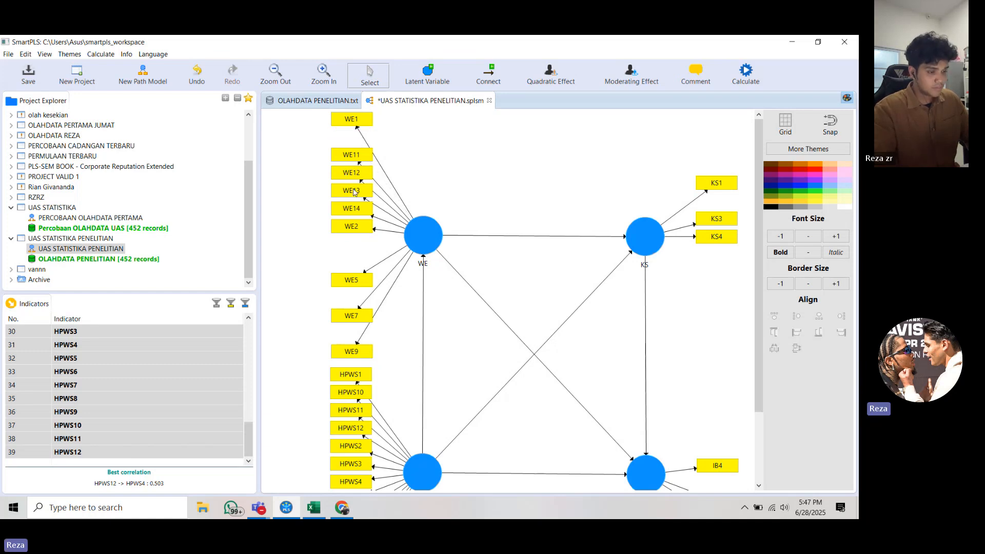
click(351, 156)
key(Delete)
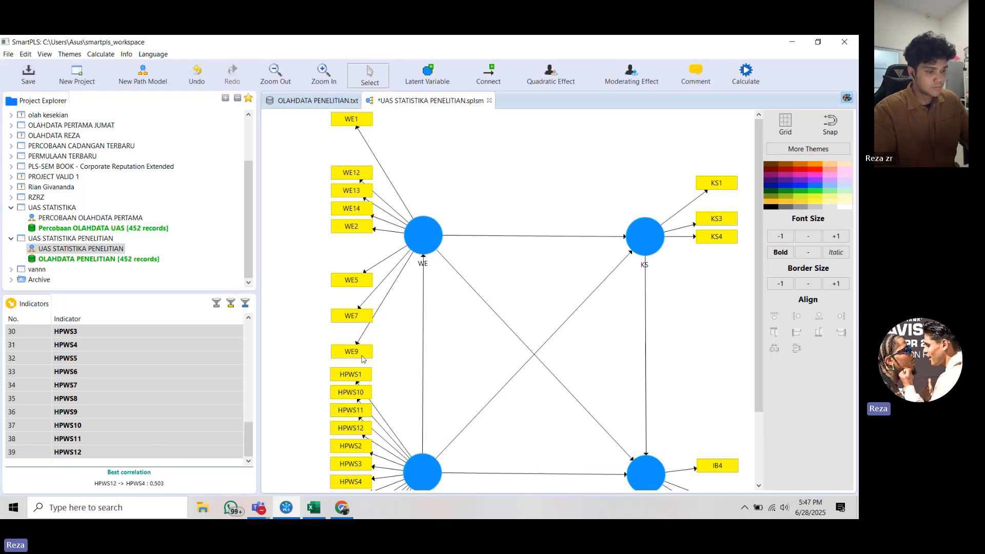
click(346, 172)
key(Delete)
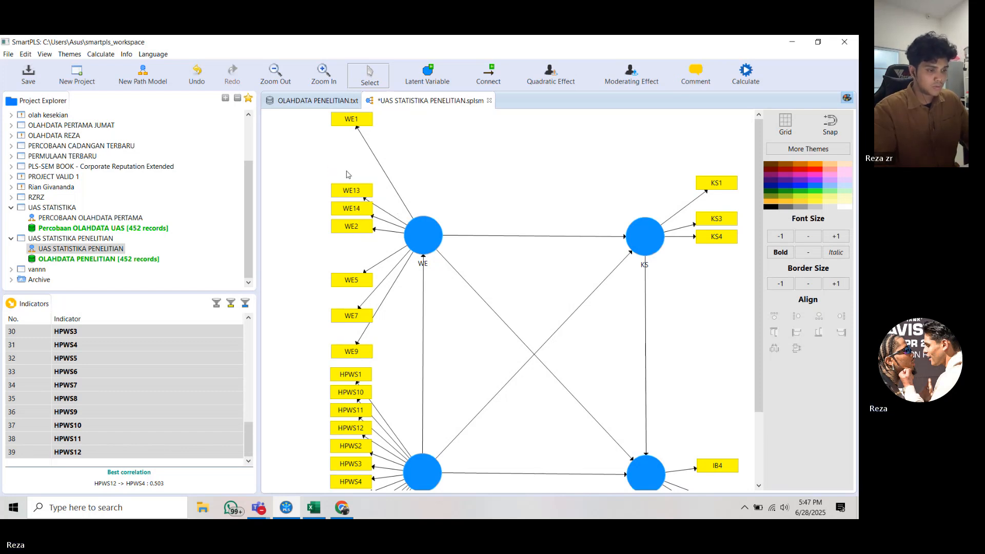
click(359, 210)
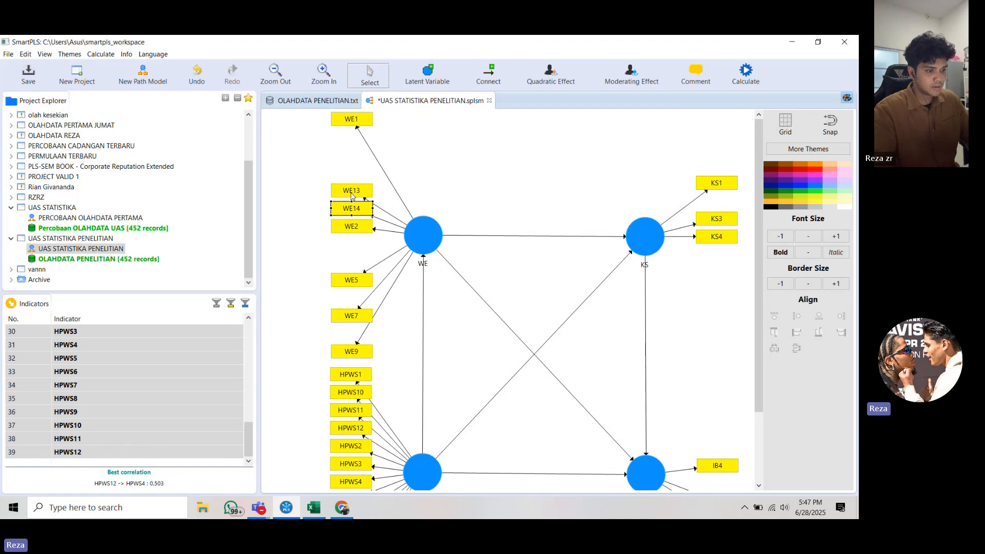
click(352, 194)
key(Delete)
click(359, 209)
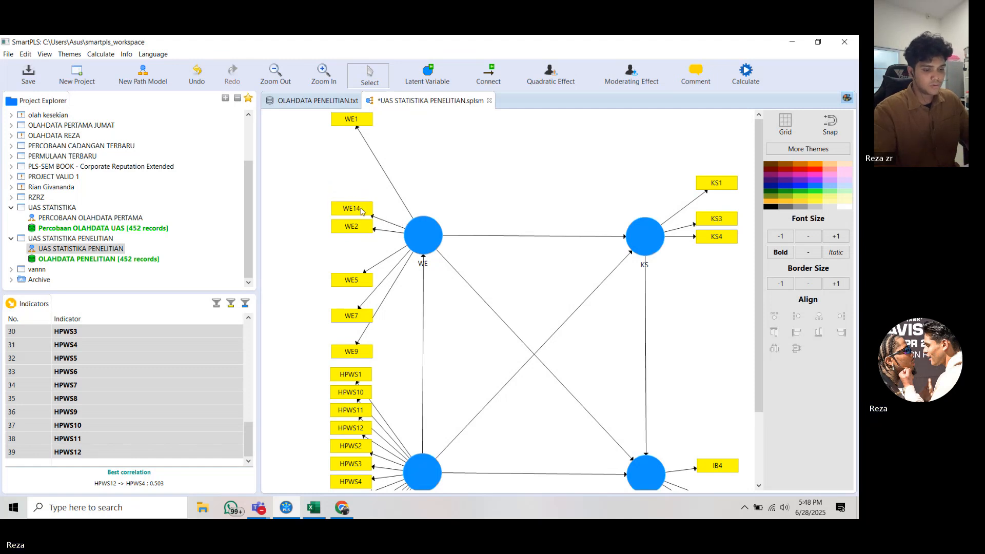
key(Delete)
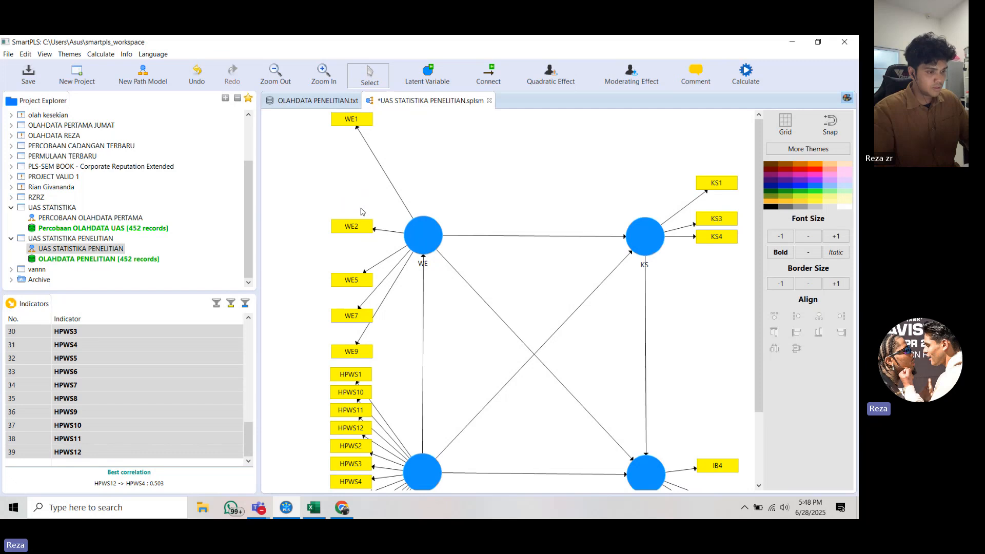
Delete the indicators HPWS2, HPWS3, HPWS5, HPWS7, HPWS8 and HPWS9 from the HPWS latent variable
scroll(360, 211, down, 3)
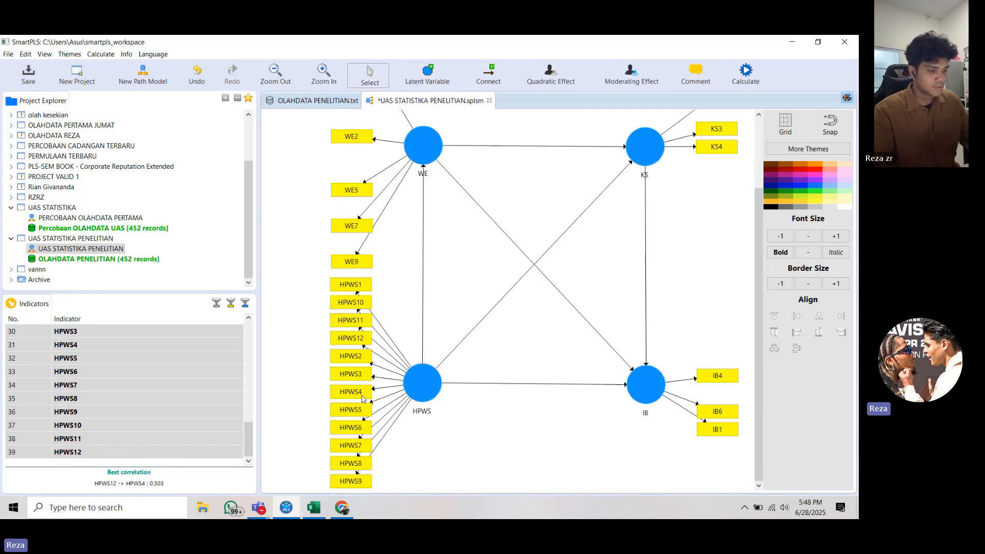
click(357, 365)
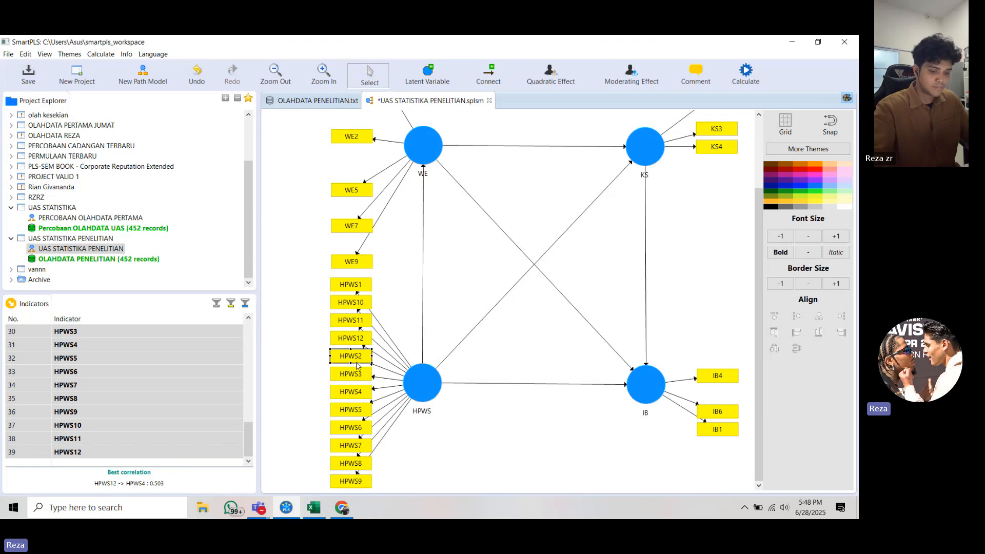
key(Delete)
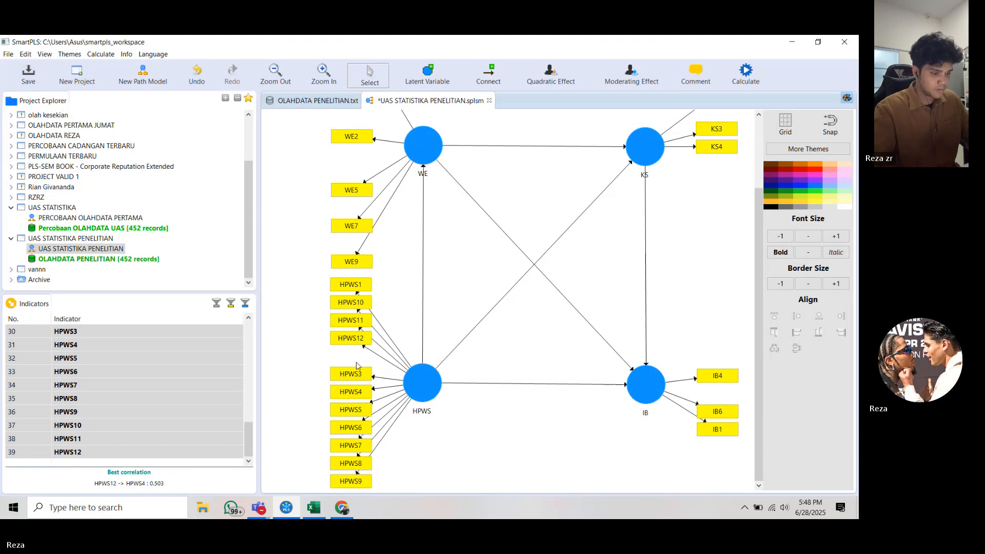
click(360, 378)
key(Delete)
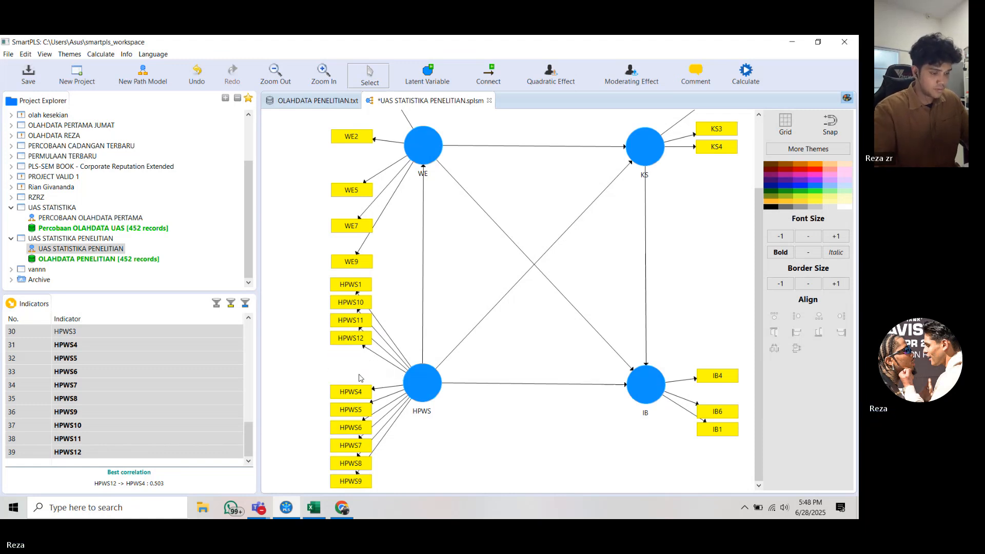
click(361, 411)
key(Delete)
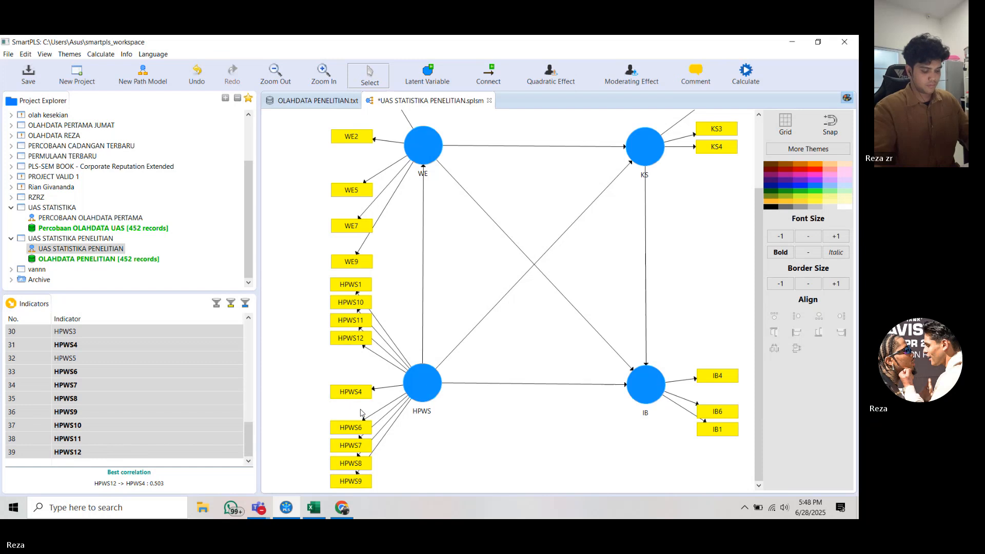
click(352, 444)
key(Delete)
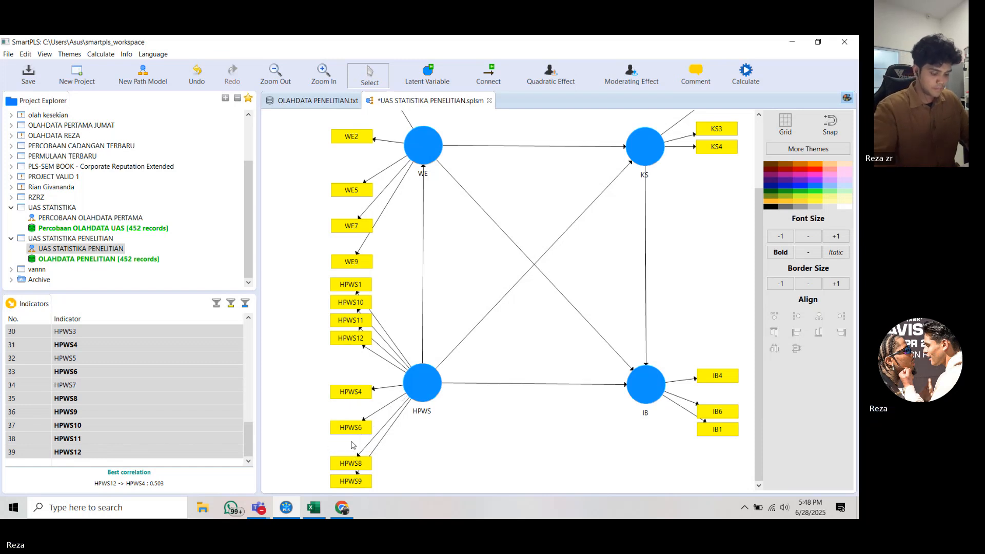
click(359, 471)
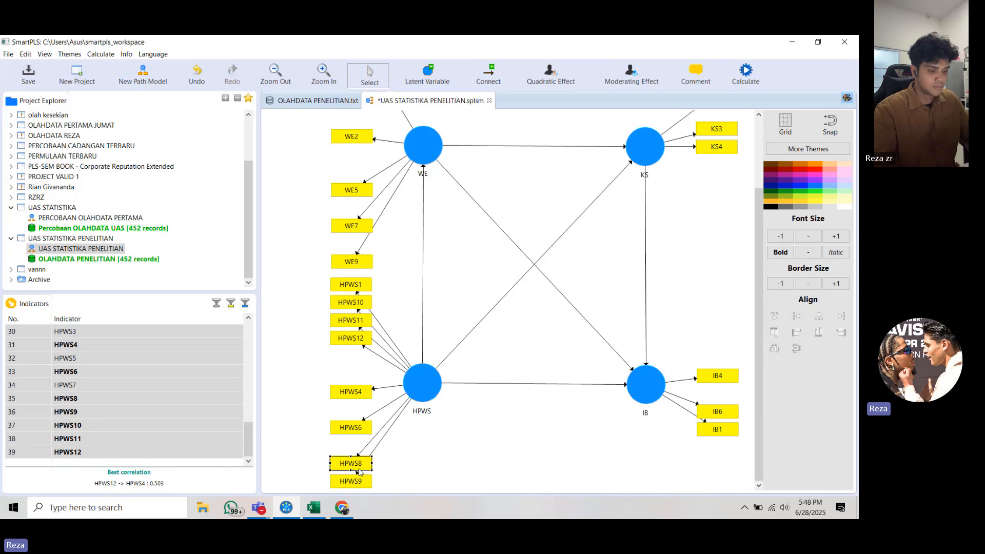
key(Delete)
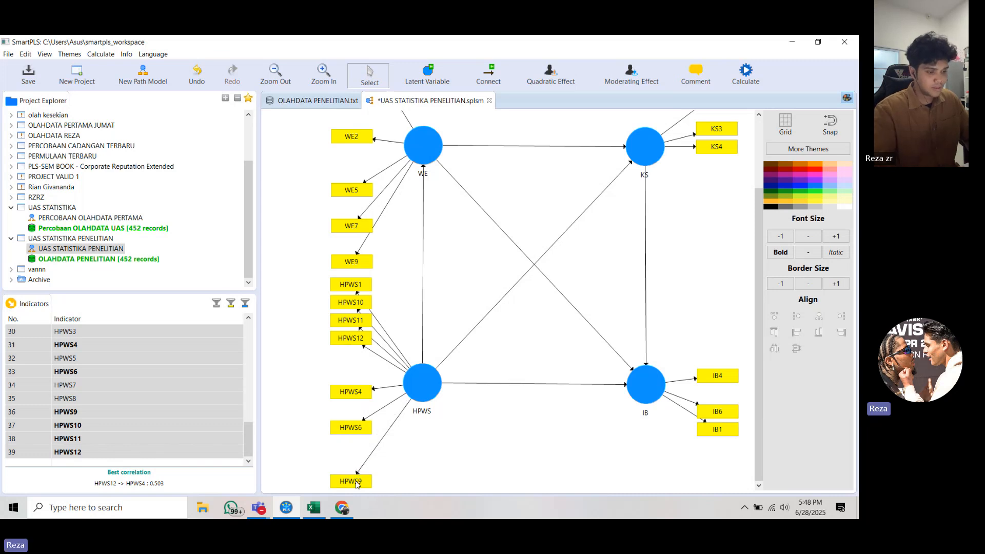
click(353, 481)
key(Delete)
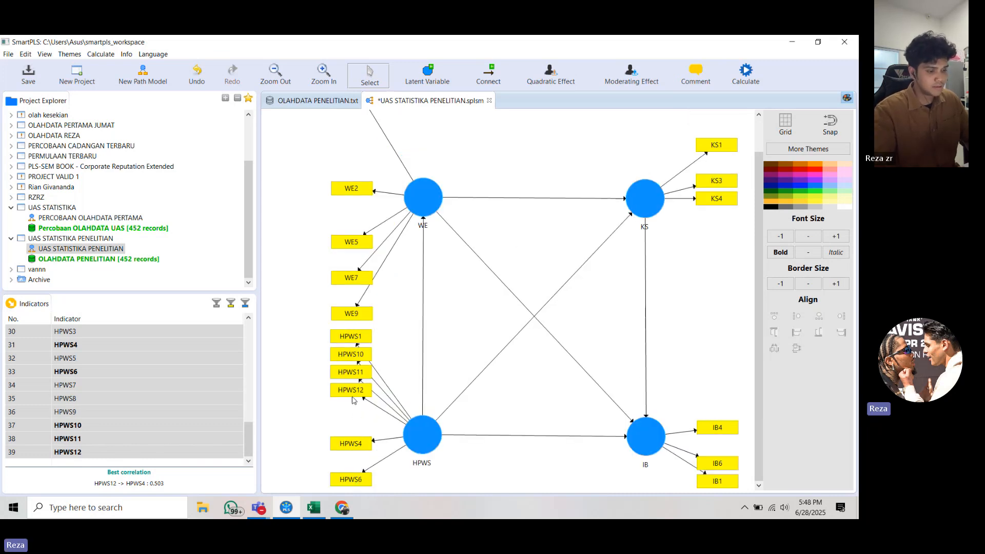
Delete the indicators HPWS11, HPWS10 and HPWS12 from the HPWS latent variable
click(354, 377)
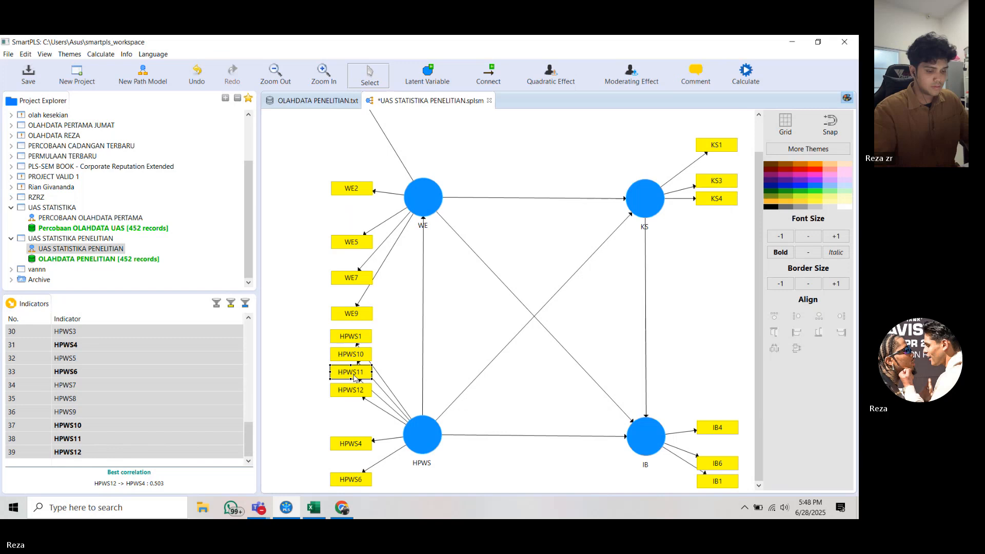
key(Delete)
click(352, 357)
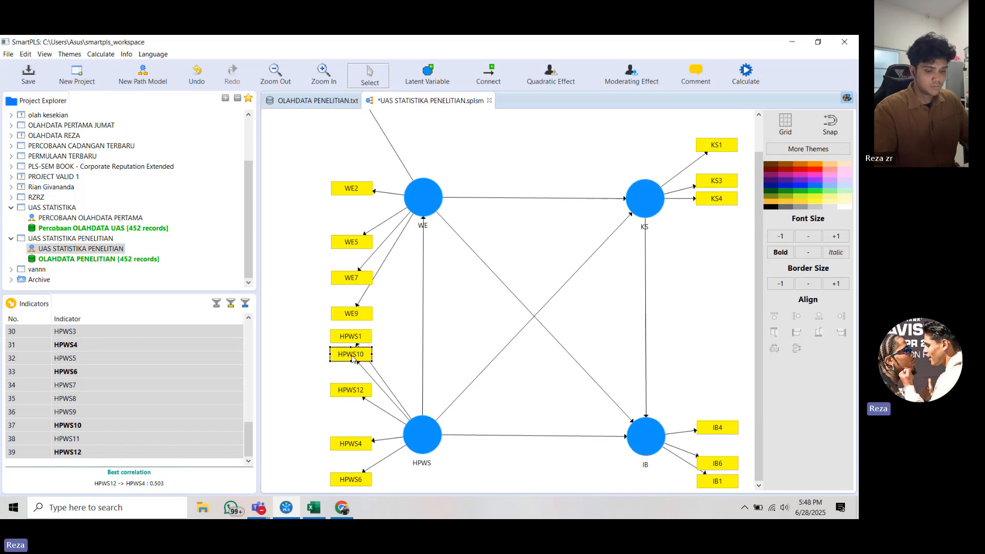
key(Delete)
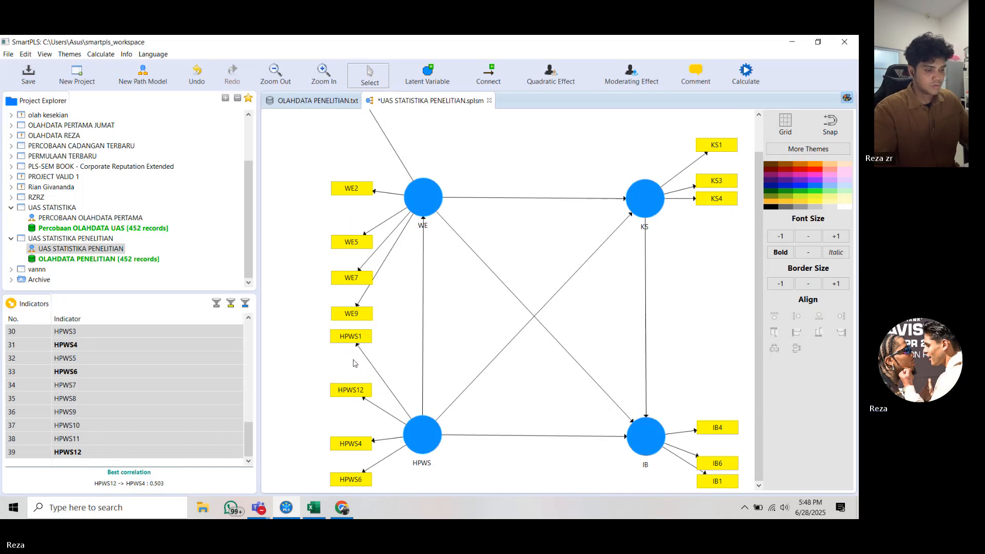
click(350, 391)
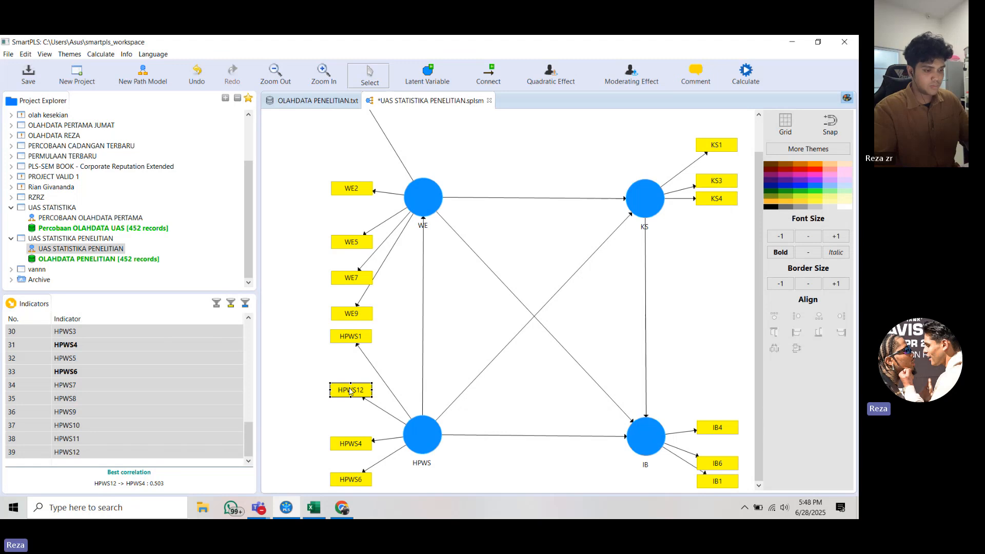
key(Delete)
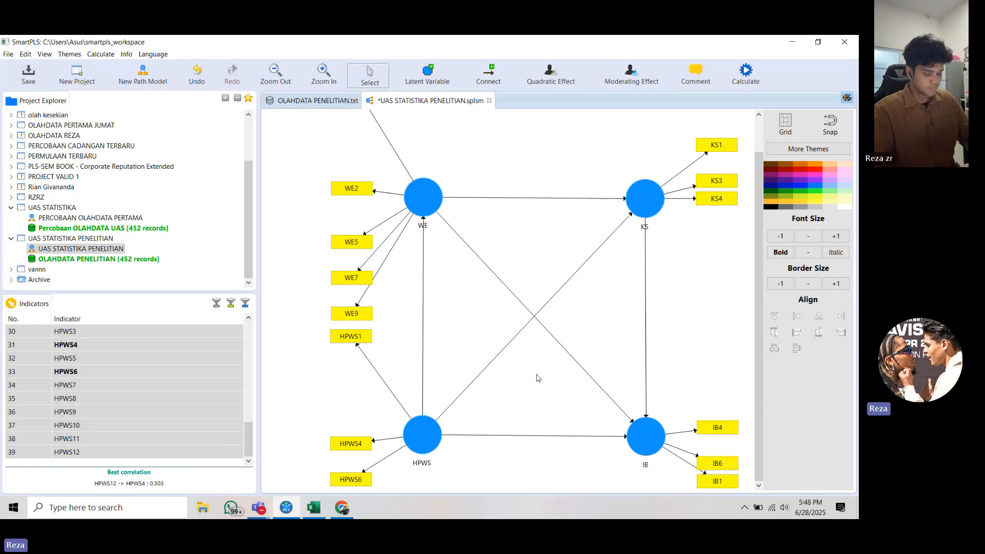
Run the PLS Algorithm on the reduced path model and open the Outer Loadings results
click(761, 75)
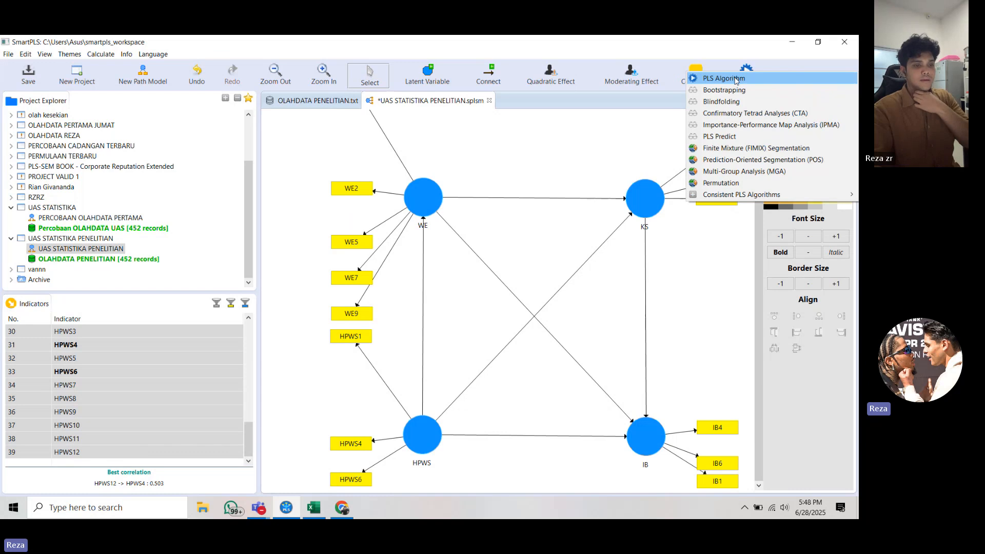
click(735, 79)
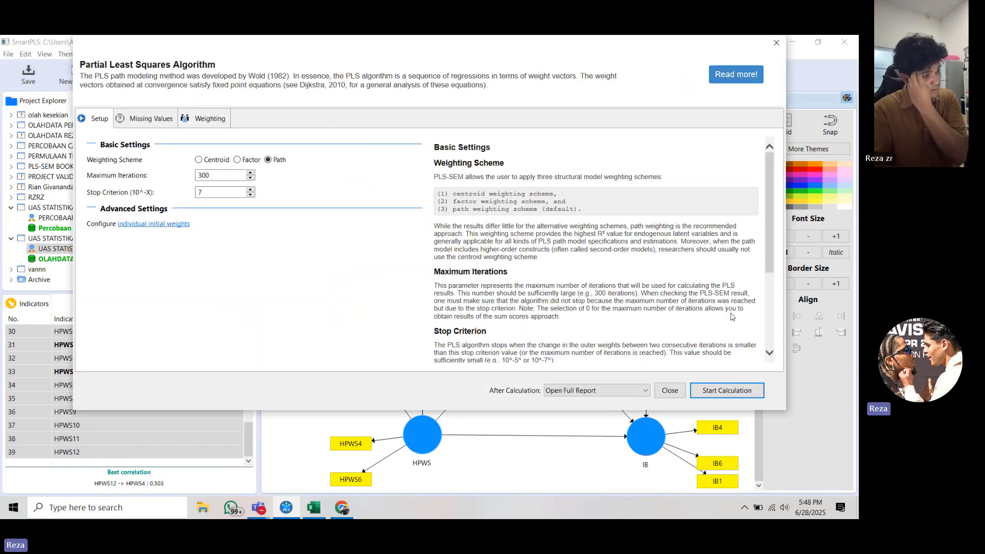
click(727, 389)
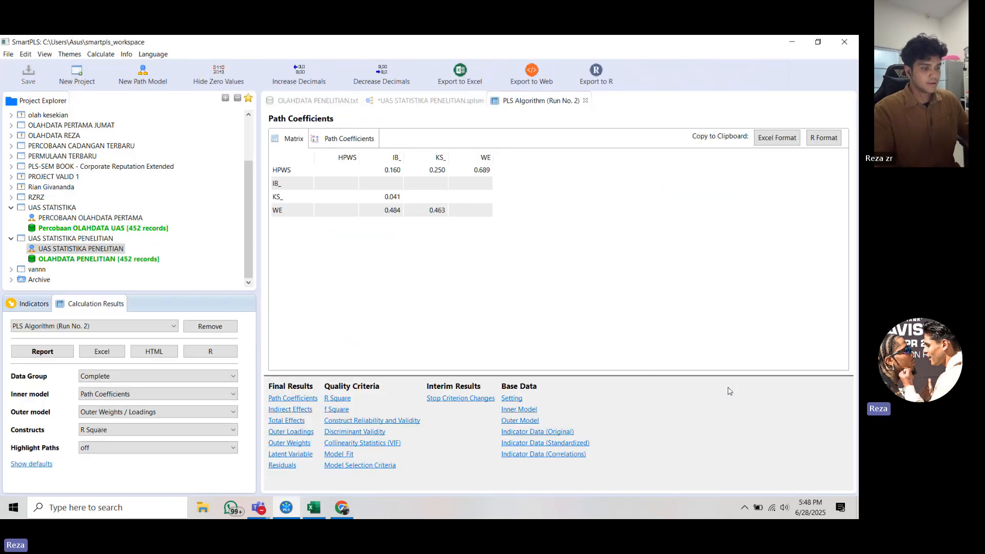
click(290, 433)
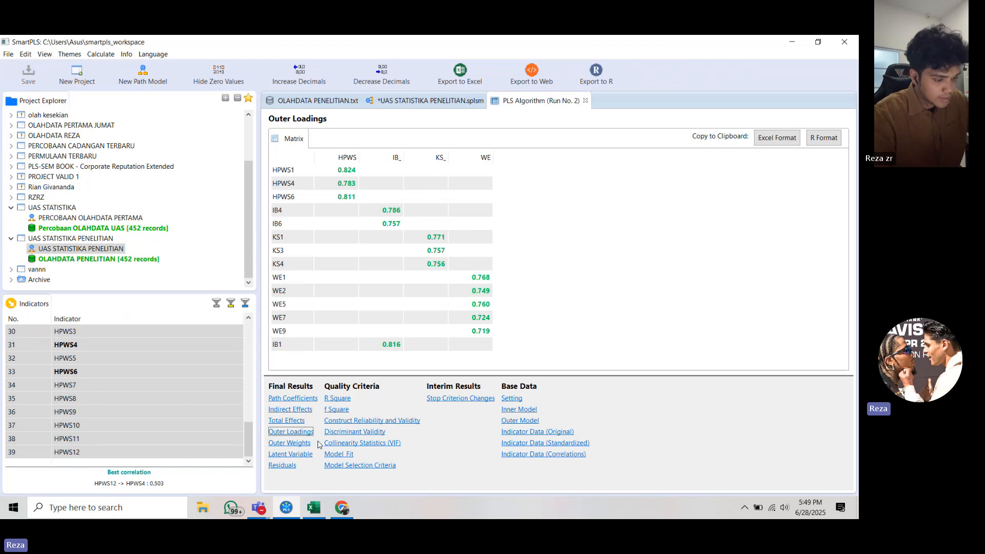
Examine the Construct Reliability and Validity results, widening the Cronbach's Alpha and Composite Reliability columns to show their full headings
click(371, 421)
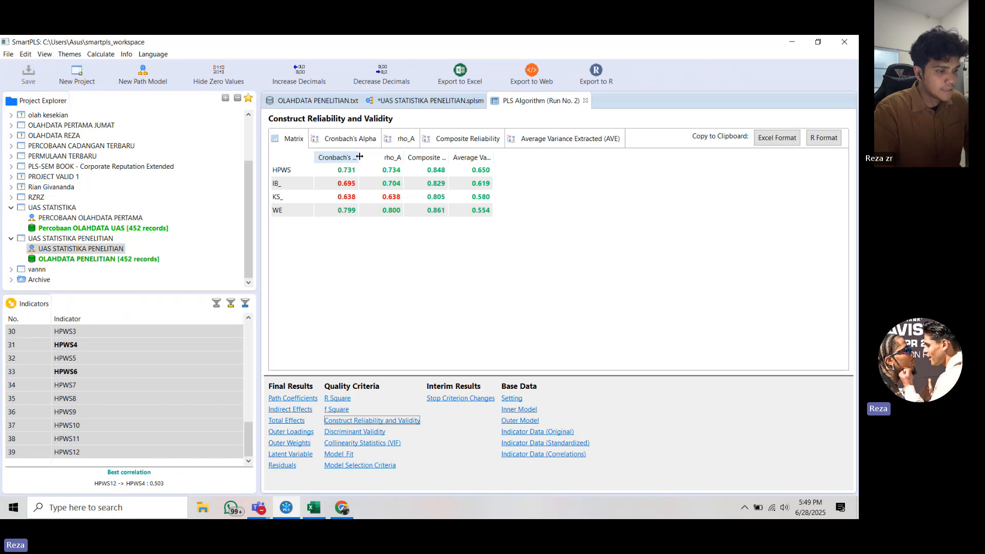
drag(359, 157, 480, 156)
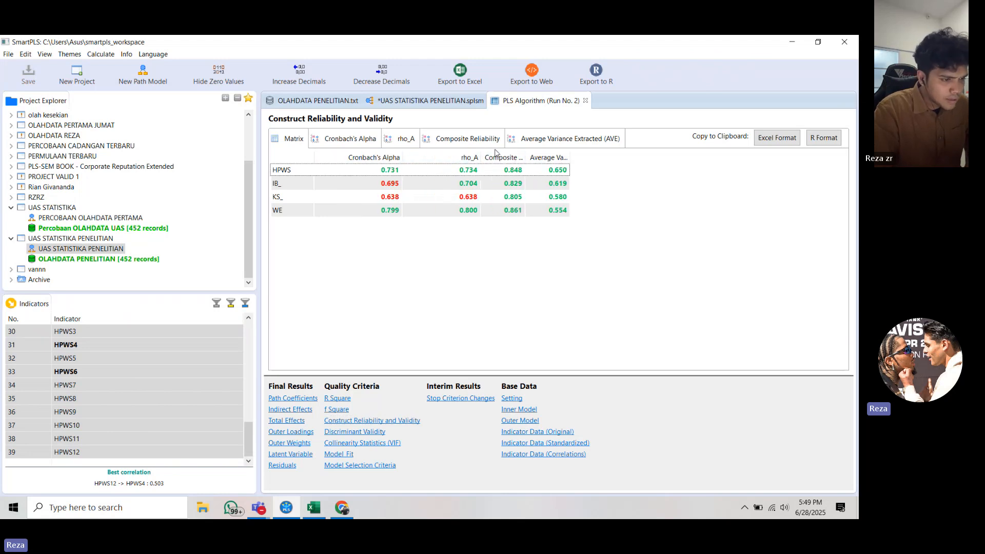
double_click(524, 158)
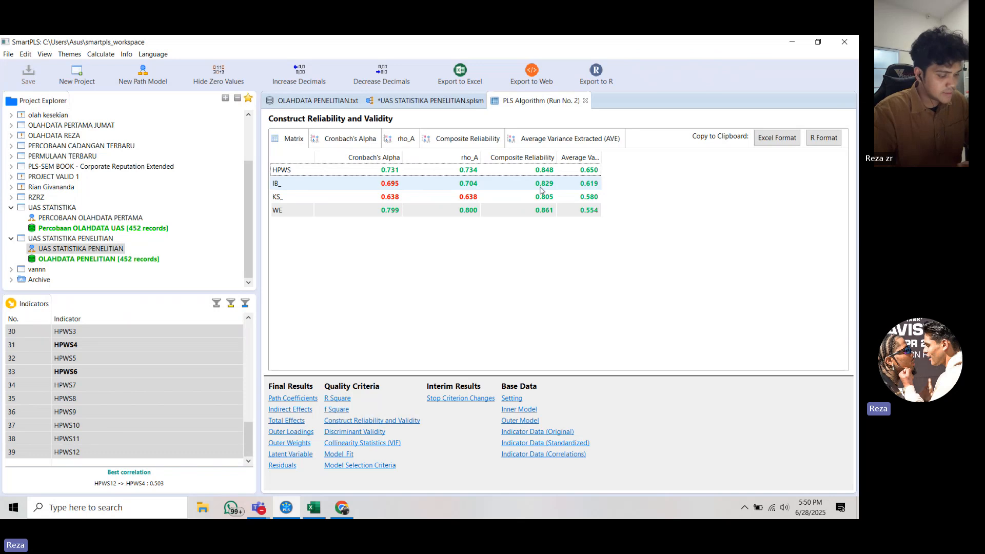
Examine discriminant validity through the Fornell-Larcker Criterion, Cross Loadings and HTMT matrices, and view the path coefficients
click(370, 434)
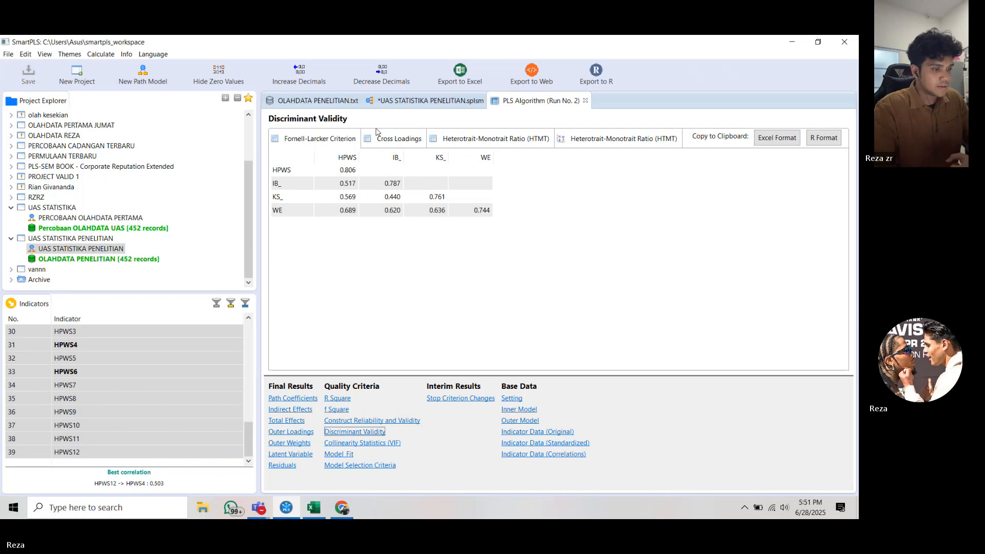
drag(360, 157, 382, 157)
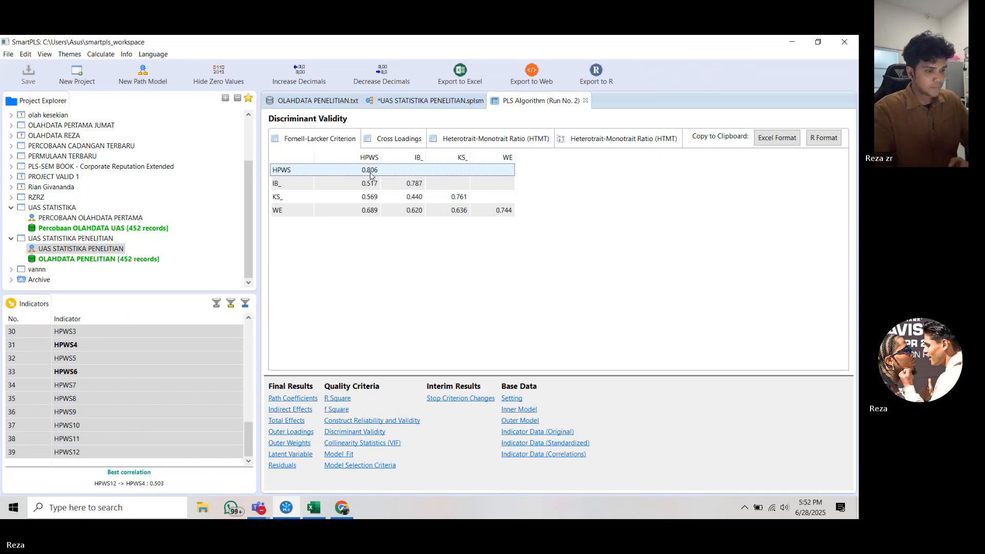
click(378, 143)
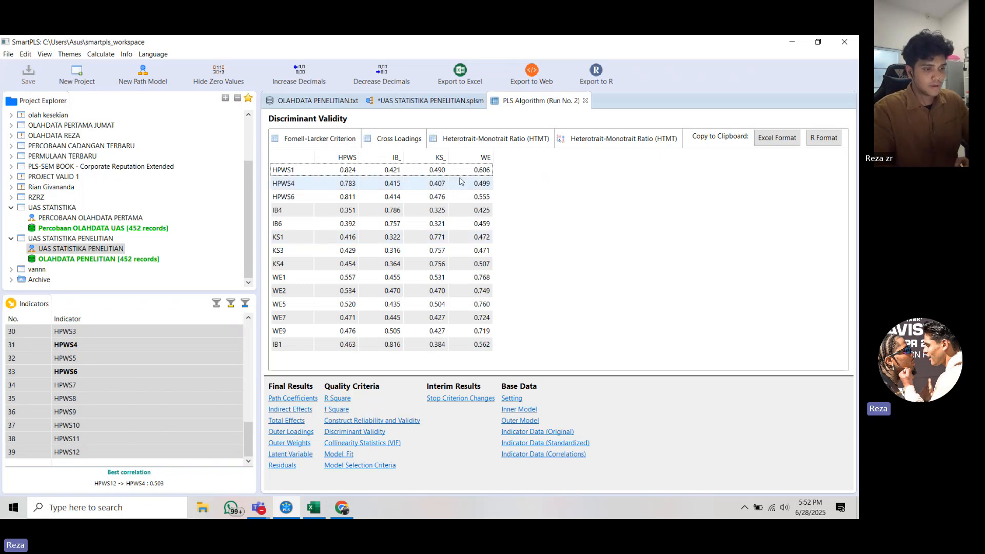
click(480, 140)
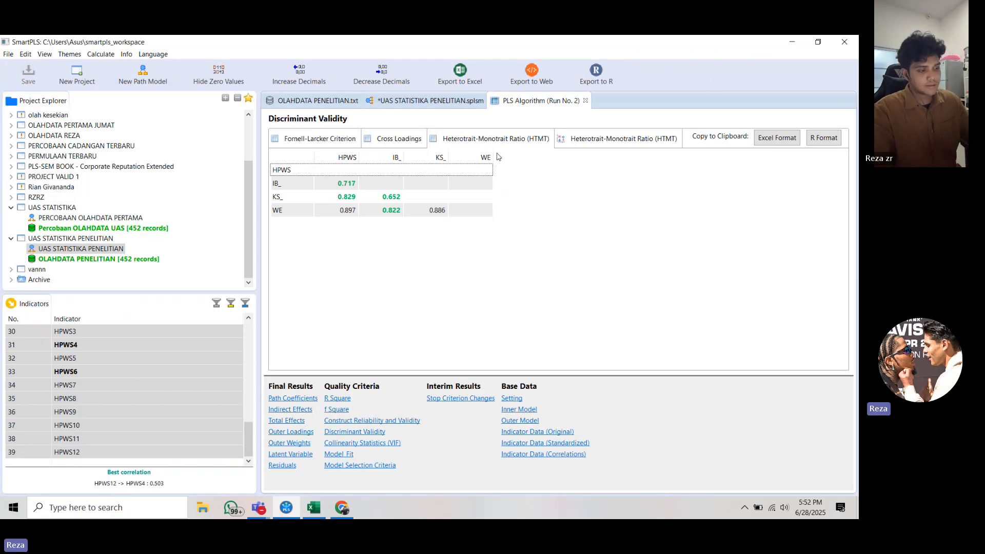
click(275, 202)
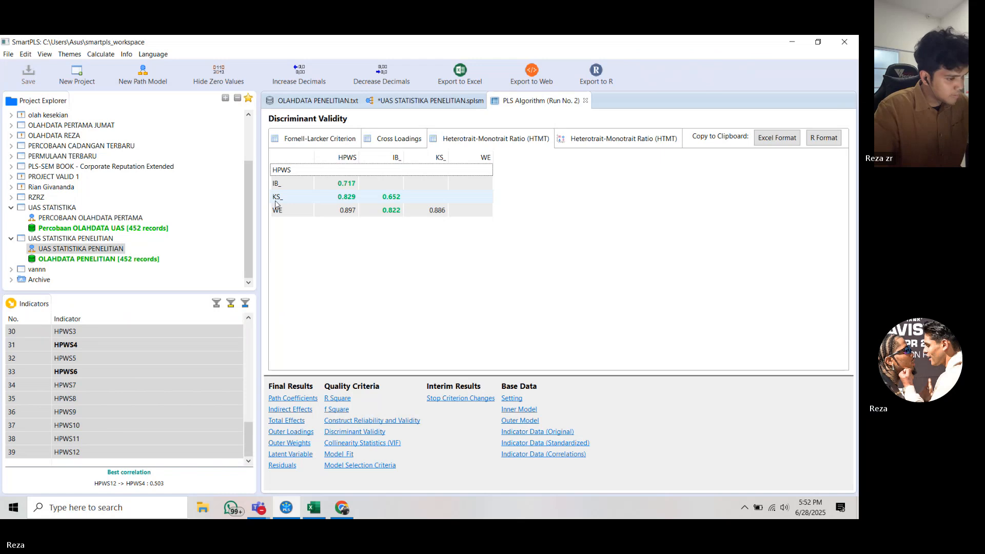
click(310, 398)
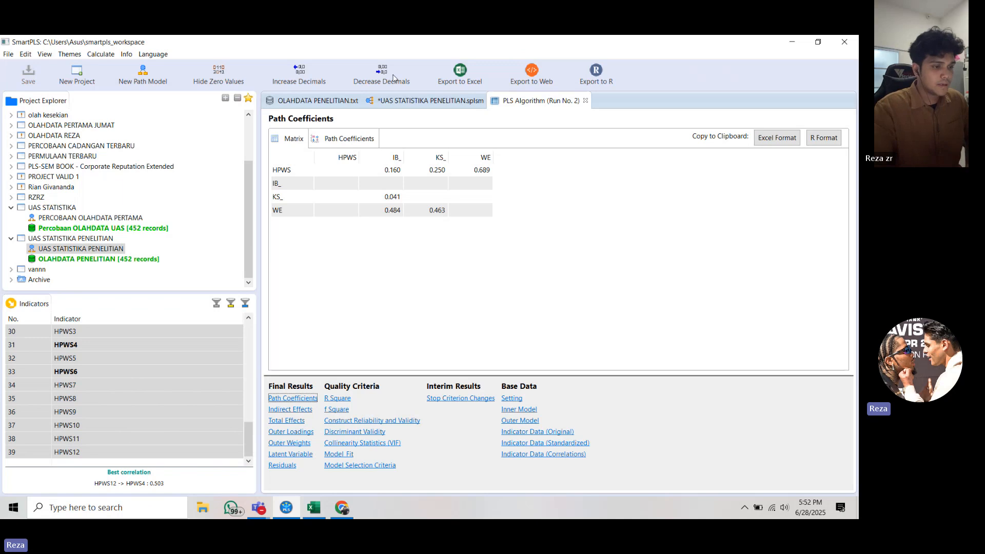
Run Bootstrapping on the UAS STATISTIKA PENELITIAN path model with the amount of results set to Complete Bootstrapping
click(431, 102)
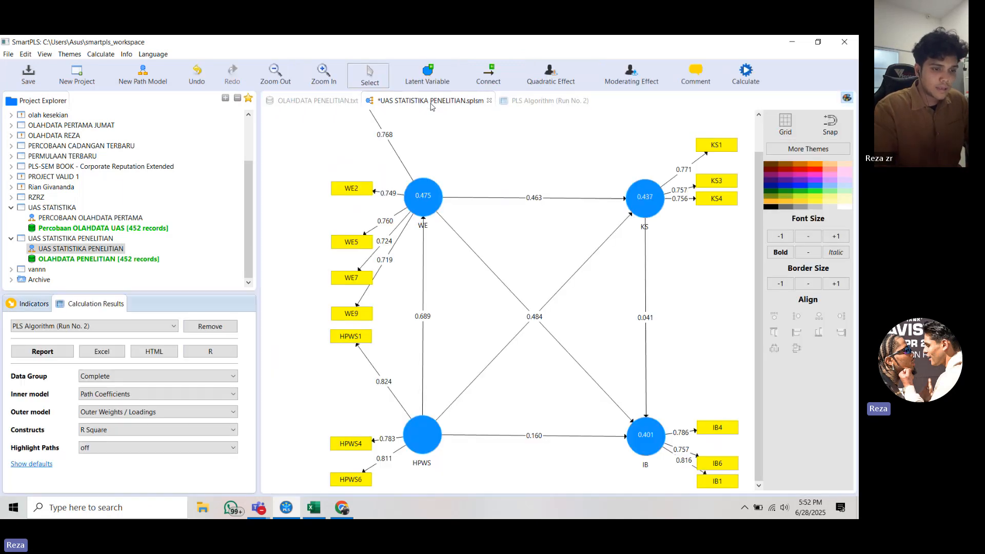
click(750, 82)
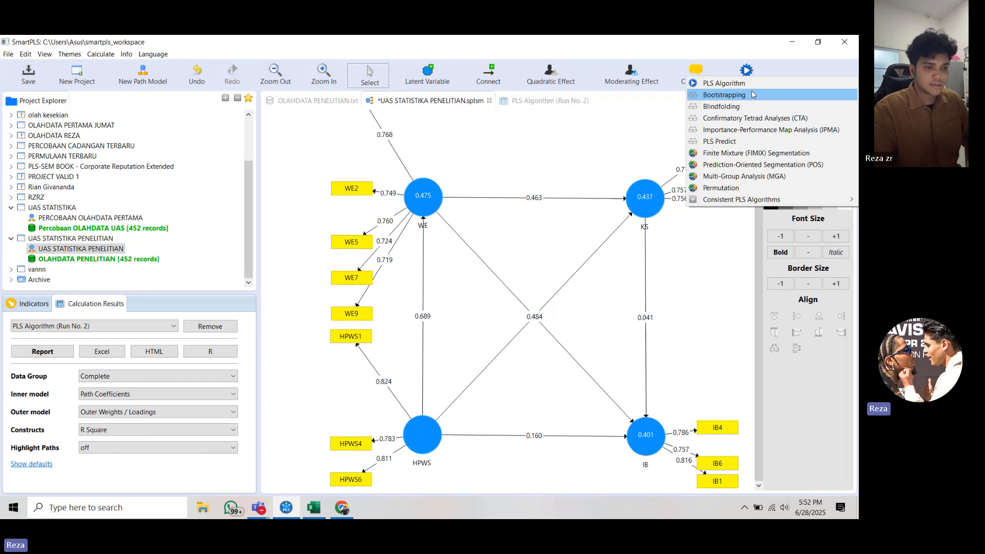
click(752, 94)
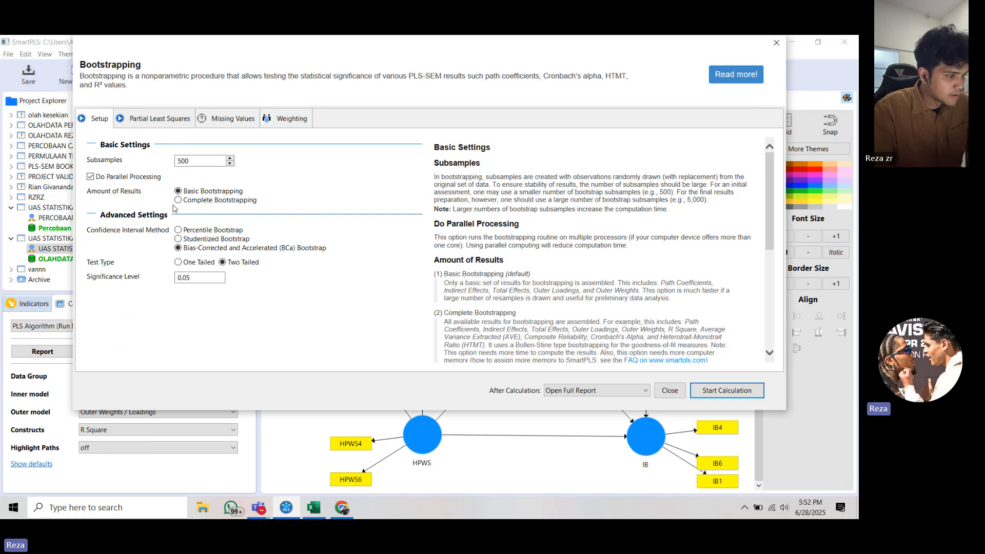
click(186, 201)
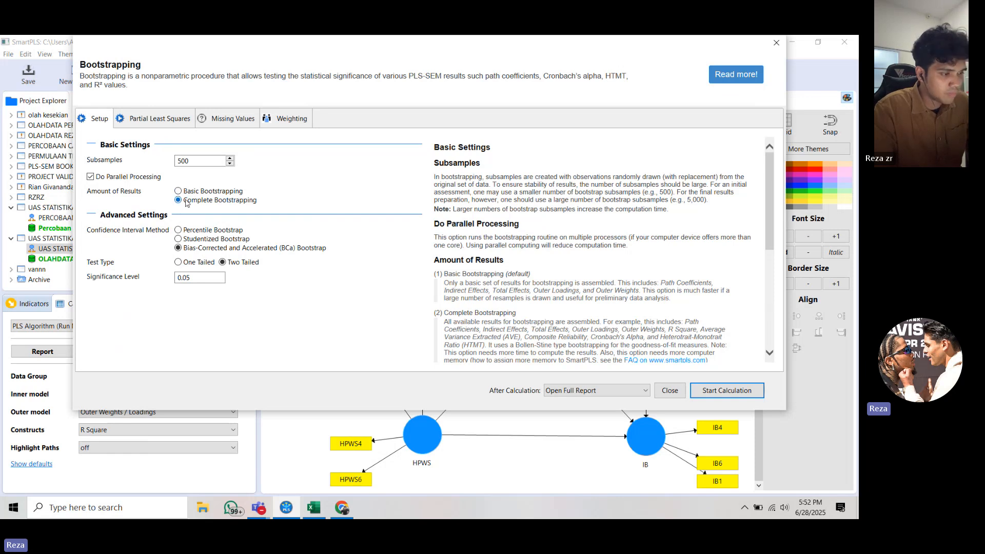
click(720, 390)
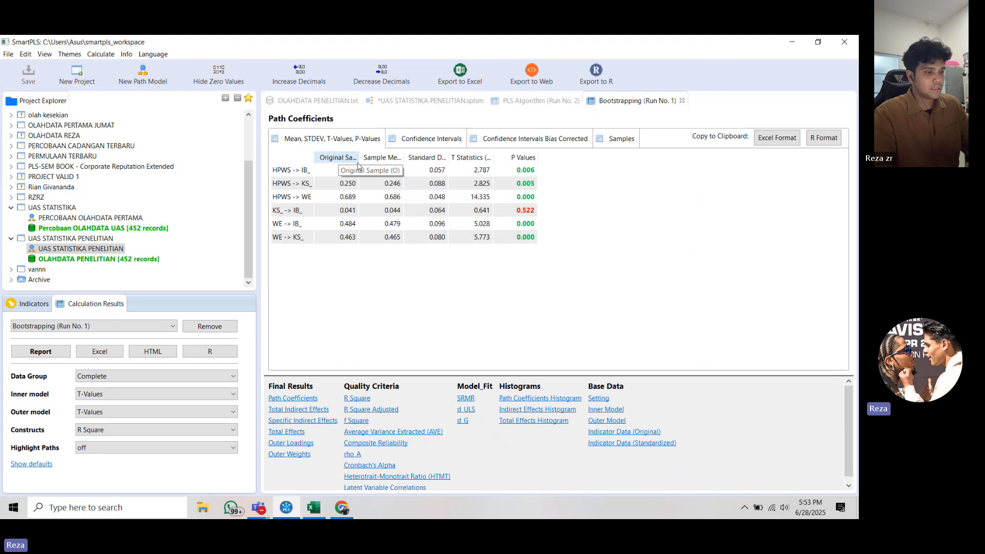
Examine the bootstrapped path coefficients with widened columns, comparing the T-values and P-values, confidence intervals, bias-corrected intervals and samples
drag(359, 156, 666, 157)
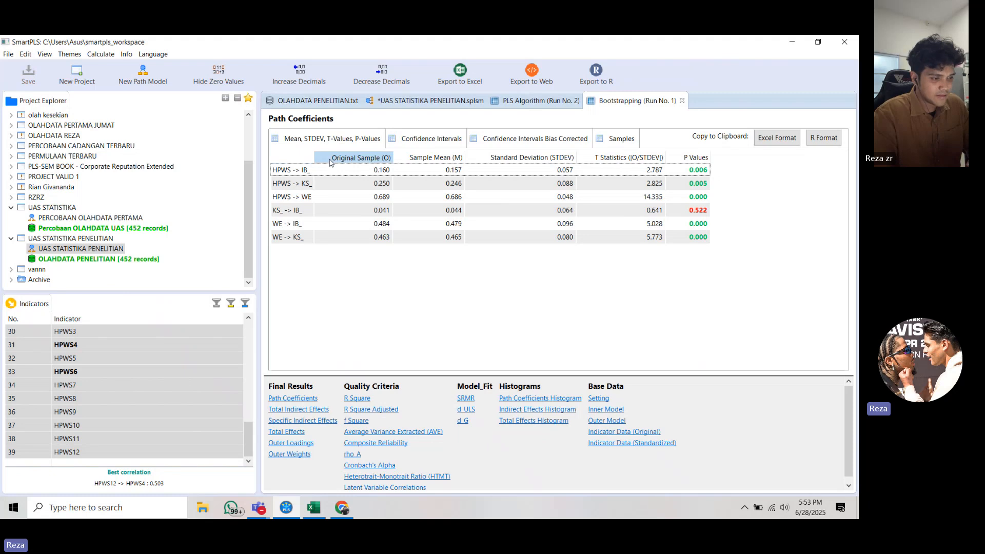
drag(315, 153, 384, 154)
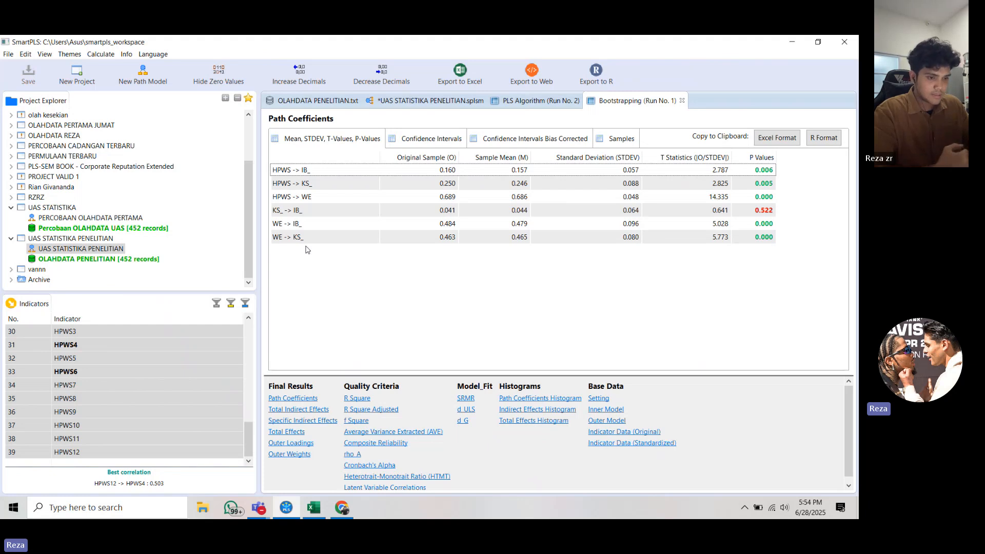
click(430, 142)
click(489, 141)
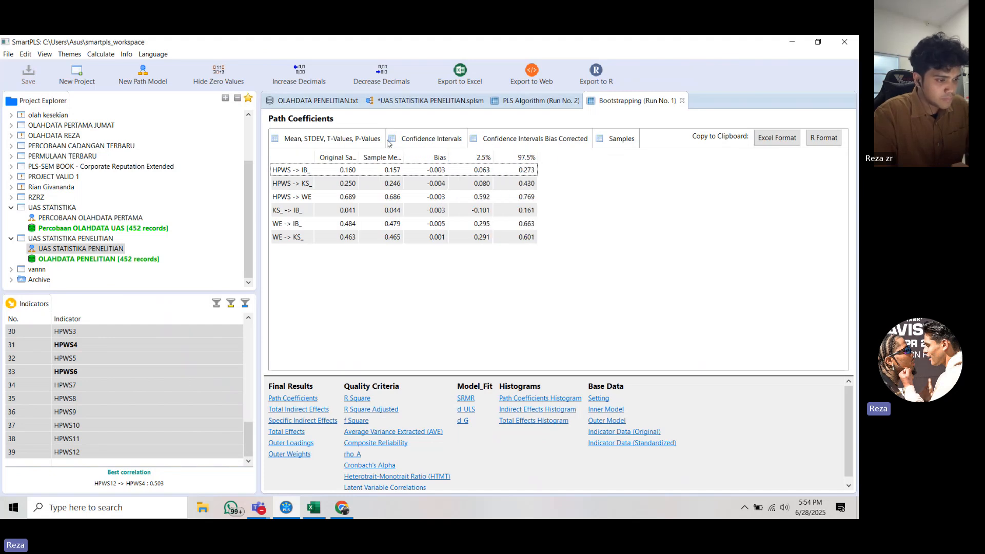
click(347, 142)
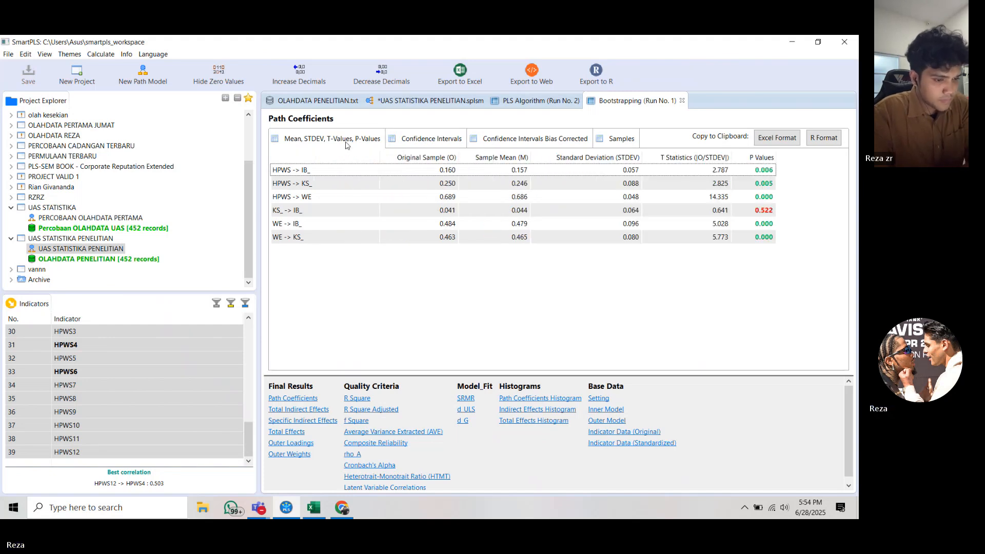
click(415, 140)
click(526, 135)
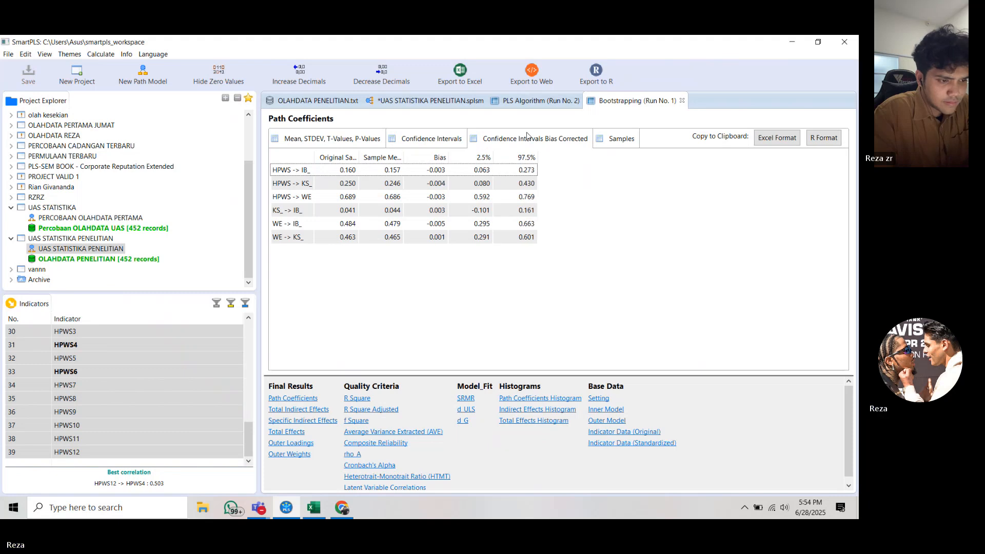
click(613, 138)
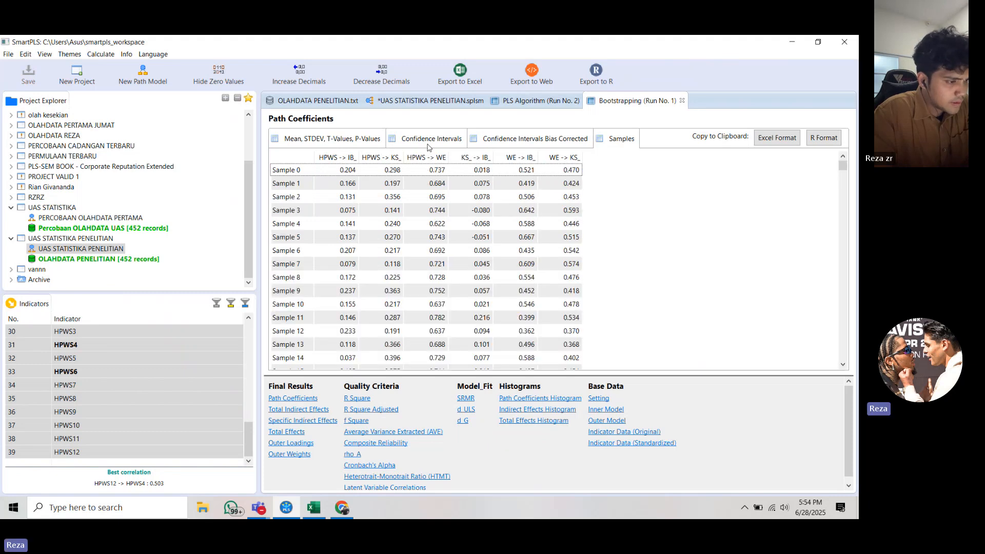
click(334, 139)
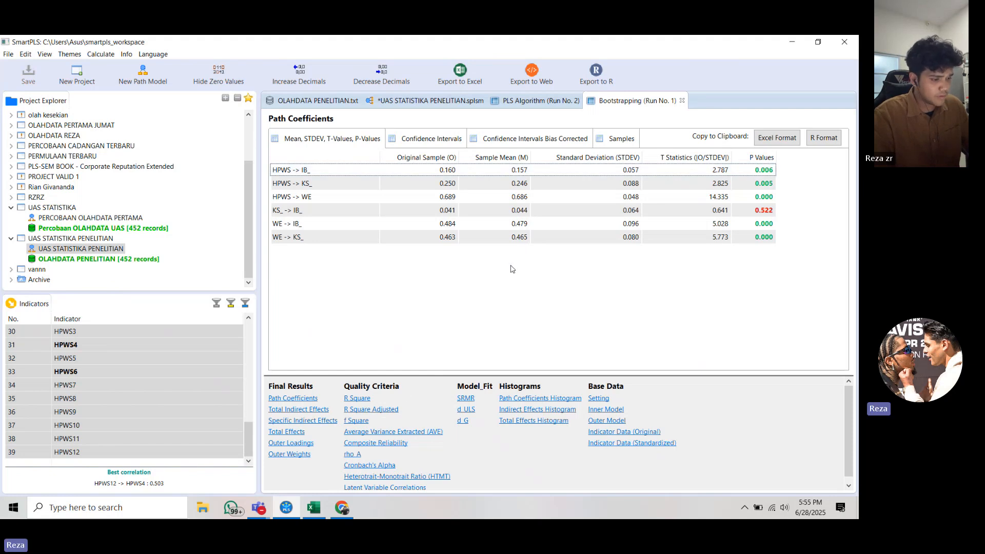
Examine the bootstrapped Total Indirect Effects and Specific Indirect Effects, widening columns to read the path names and P-values
click(297, 409)
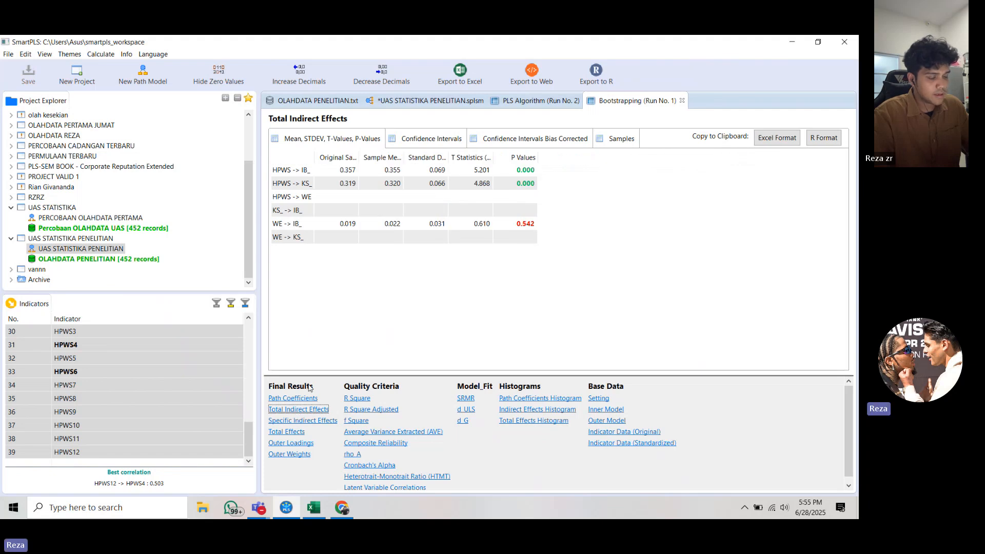
drag(313, 158, 337, 158)
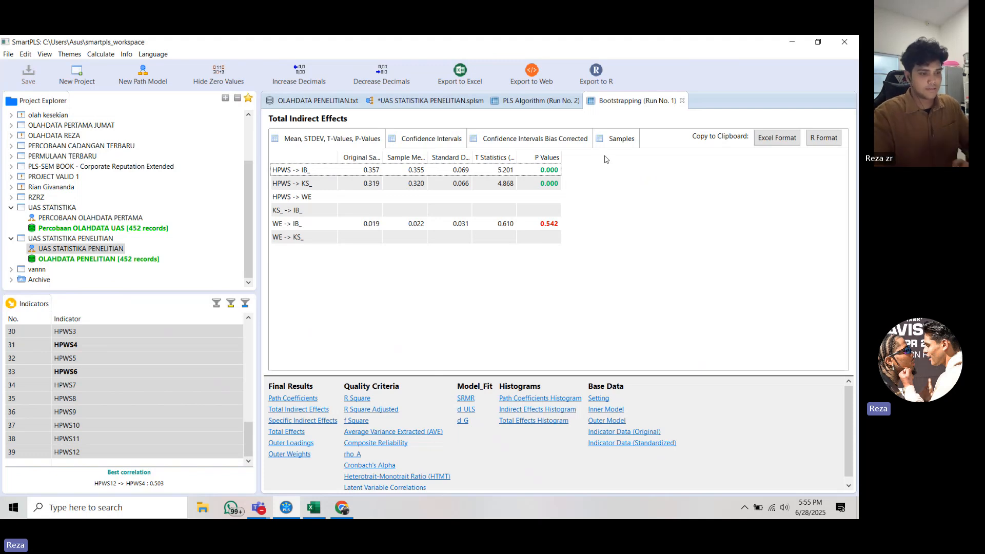
drag(562, 155, 578, 155)
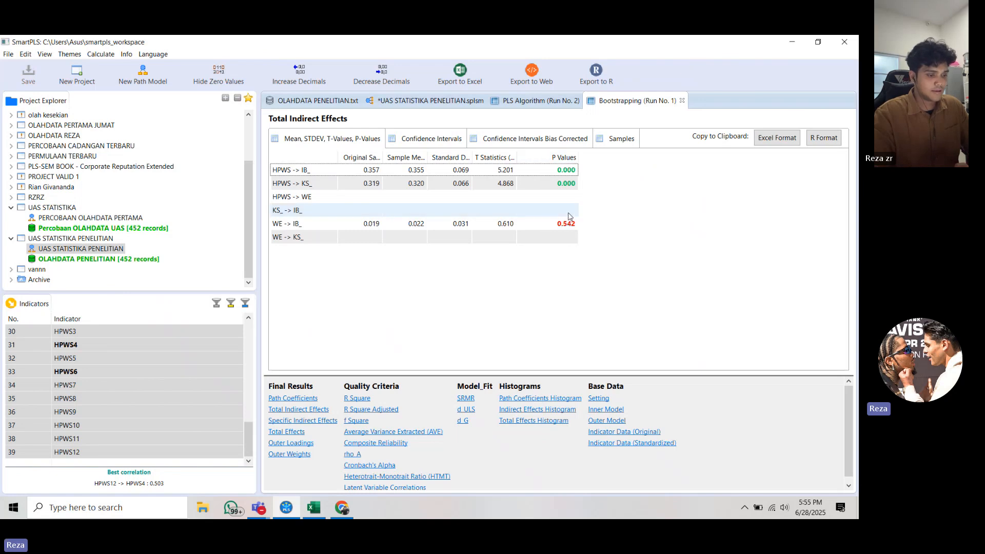
click(293, 423)
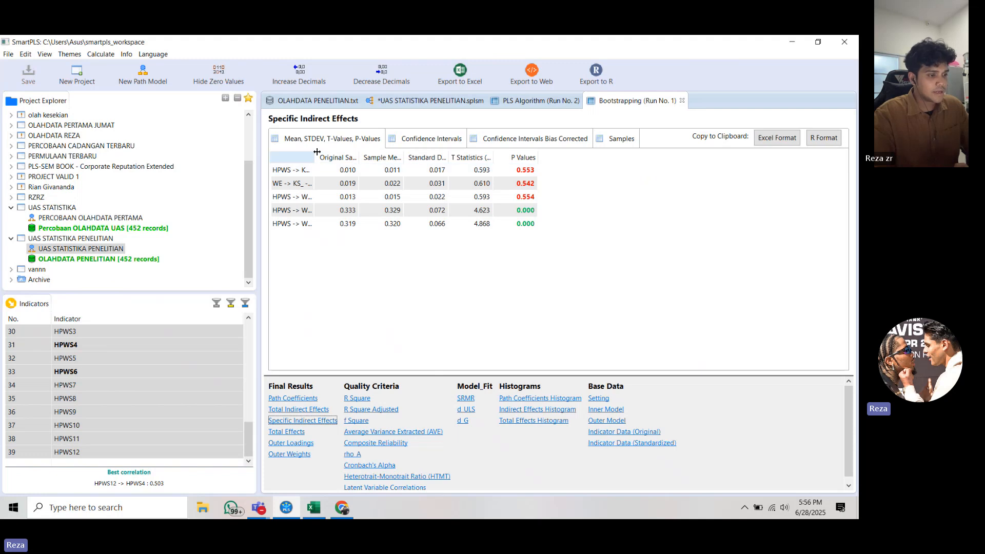
drag(315, 157, 335, 158)
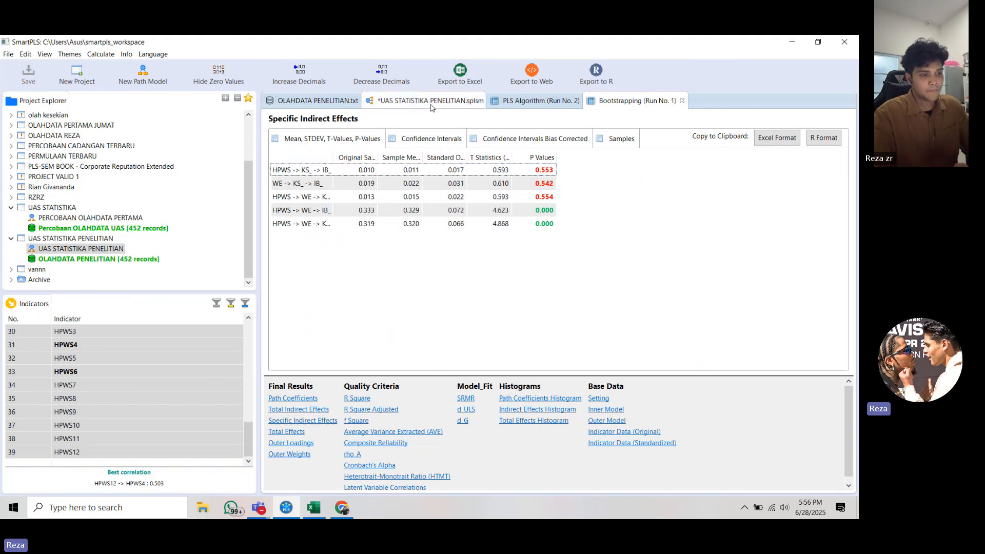
Check the bootstrapped T-values on the path model diagram, then examine the Specific Indirect Effects with the path-name column widened
click(431, 101)
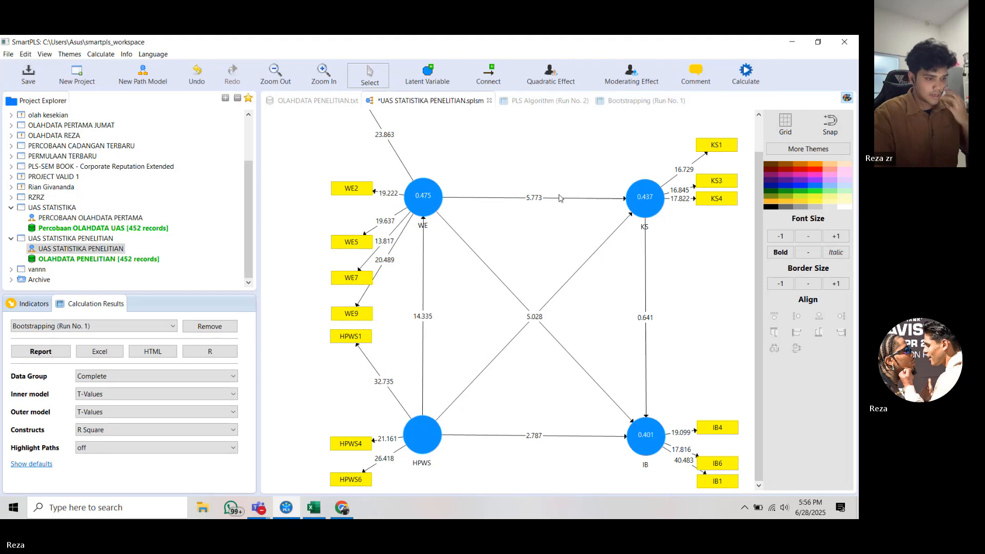
mouse_move(444, 225)
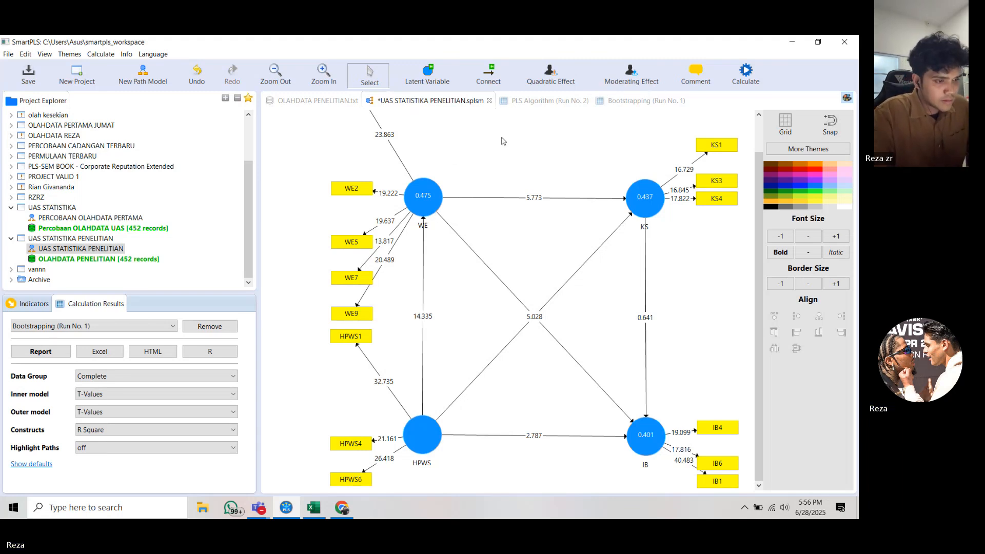
click(642, 105)
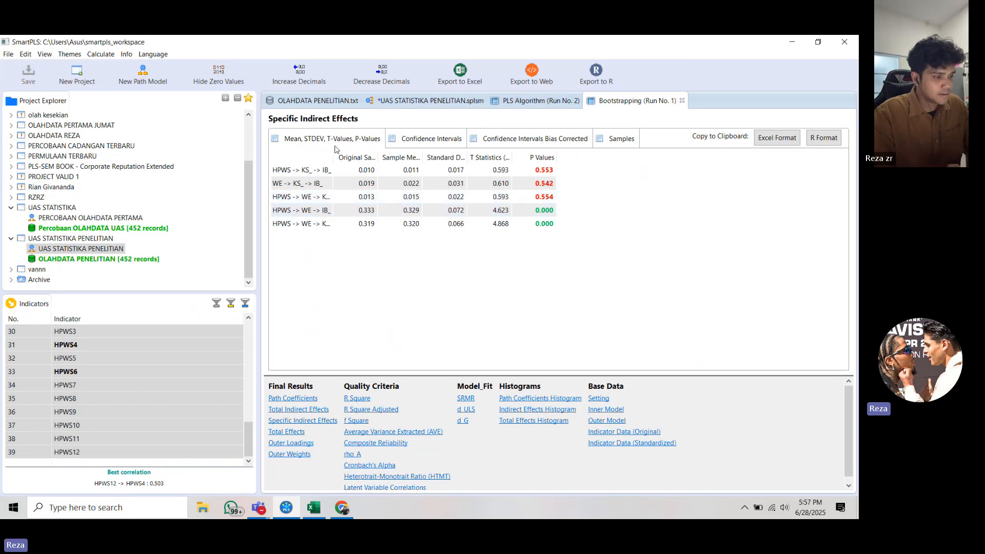
drag(330, 152, 386, 155)
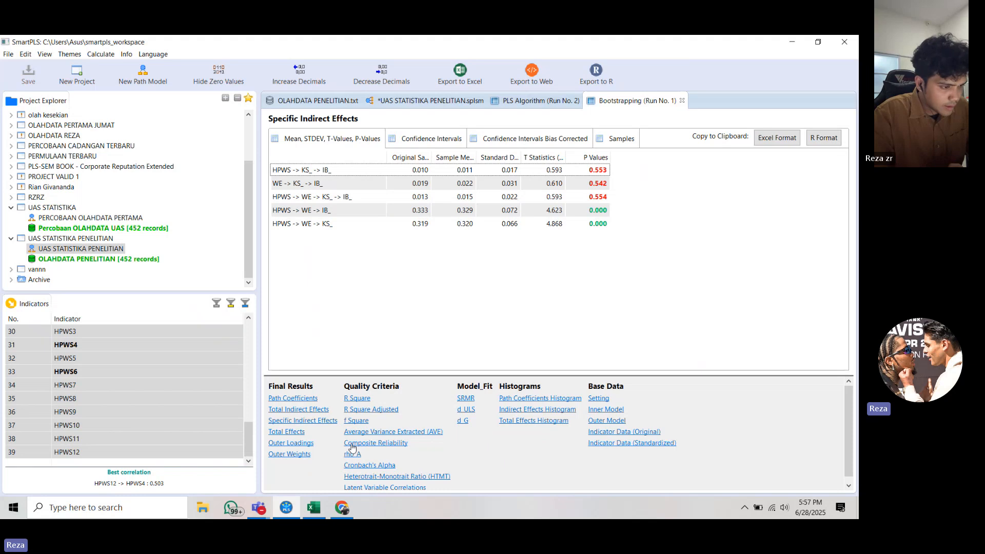
Examine the R Square values in the PLS Algorithm and Bootstrapping results, followed by the bootstrapped SRMR model fit
click(535, 99)
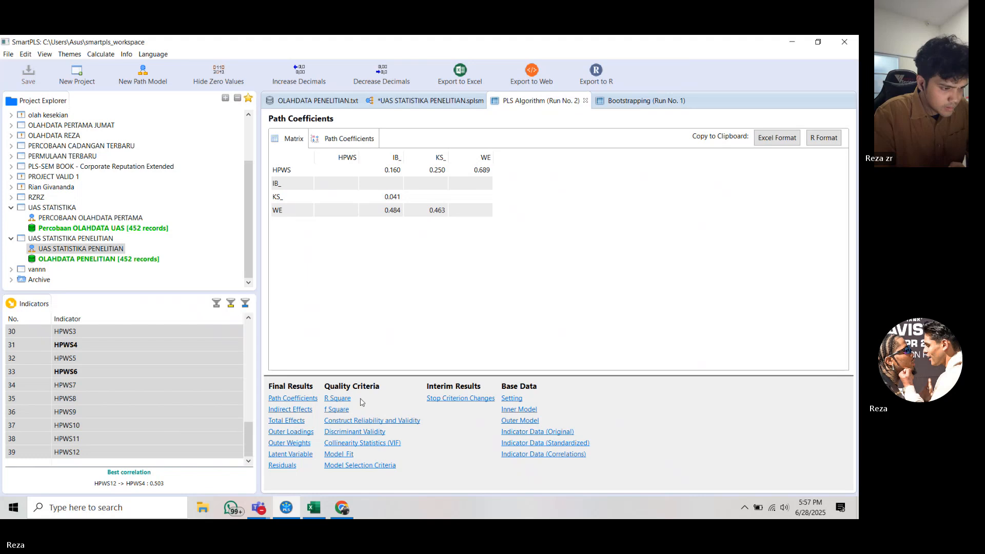
click(341, 400)
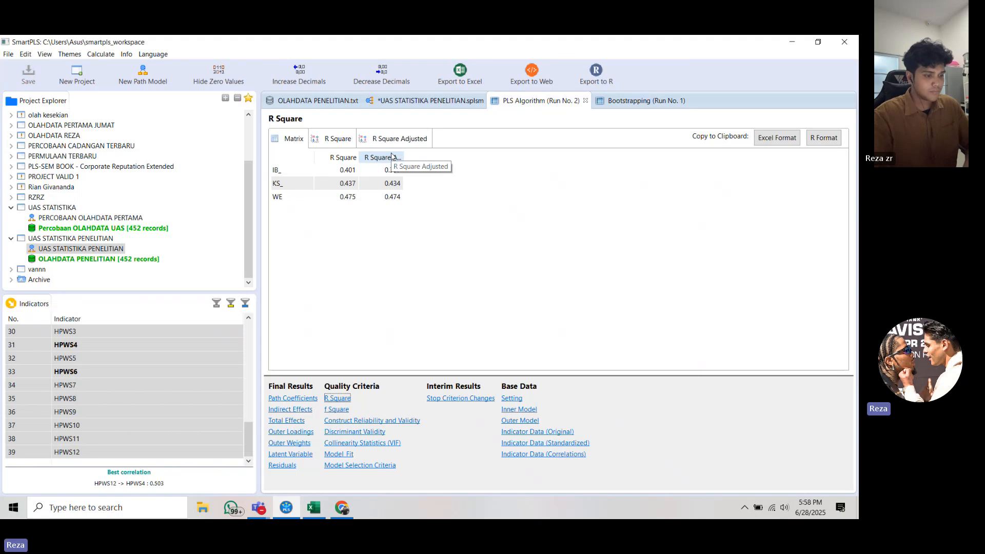
click(637, 106)
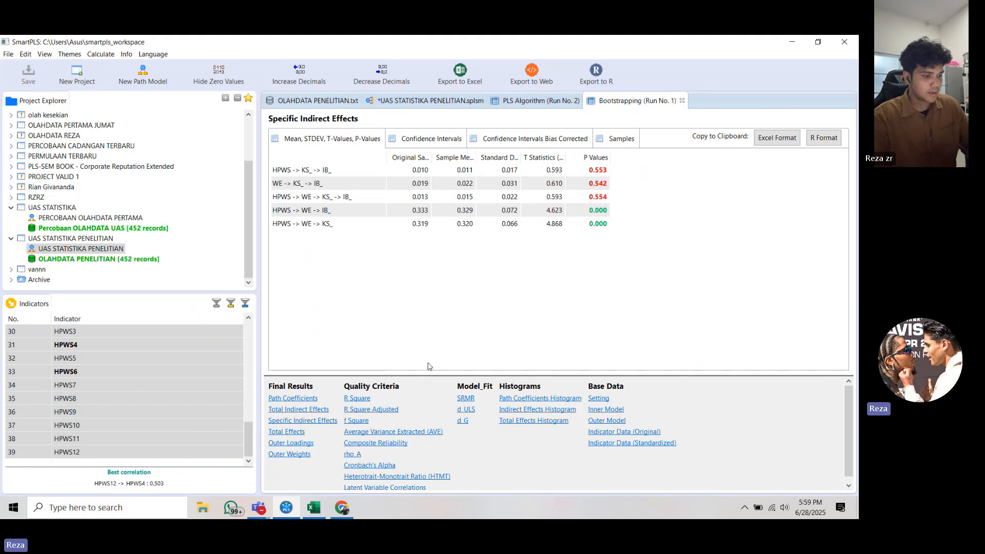
click(355, 399)
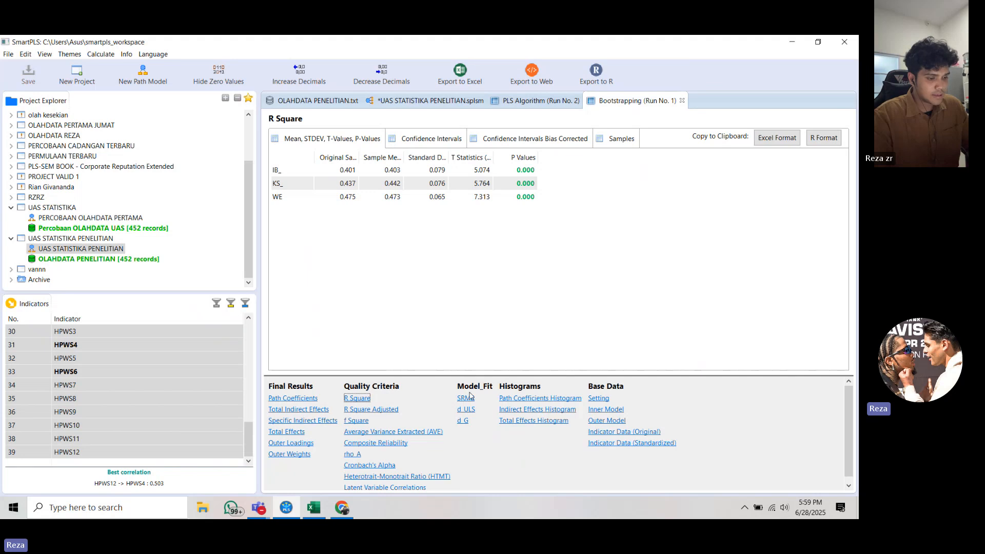
click(471, 399)
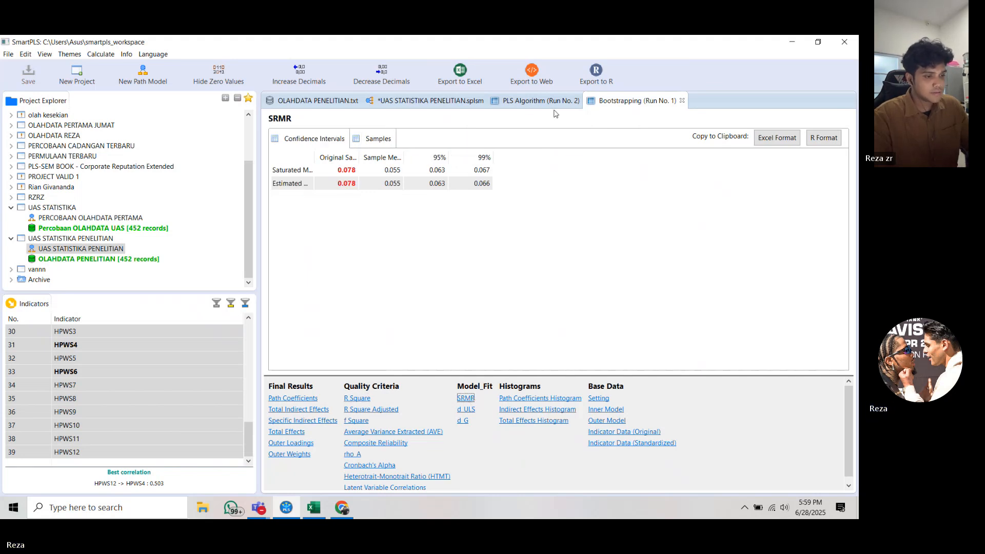
Review the whole path model diagram, the OLAHDATA PENELITIAN indicator data and the PLS Algorithm results once more
click(450, 106)
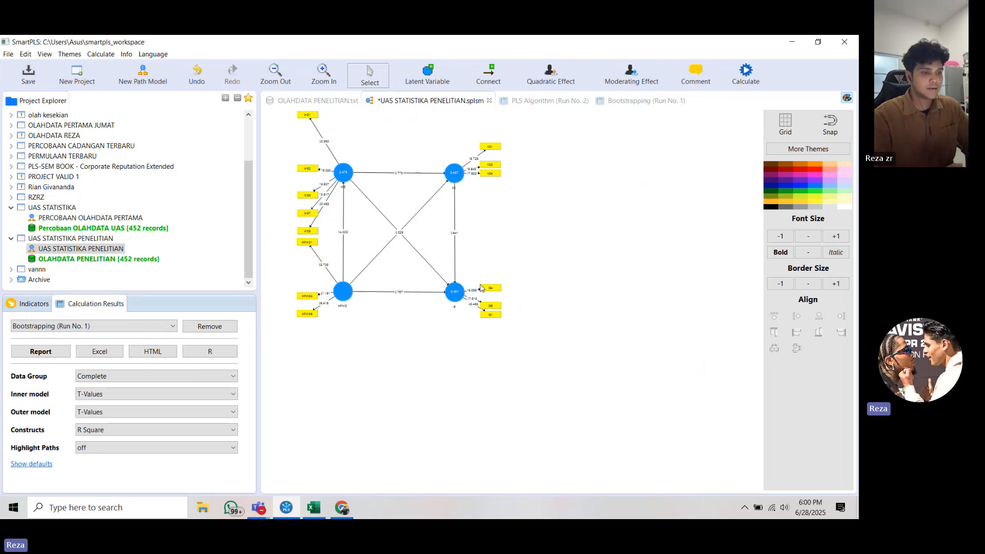
click(328, 100)
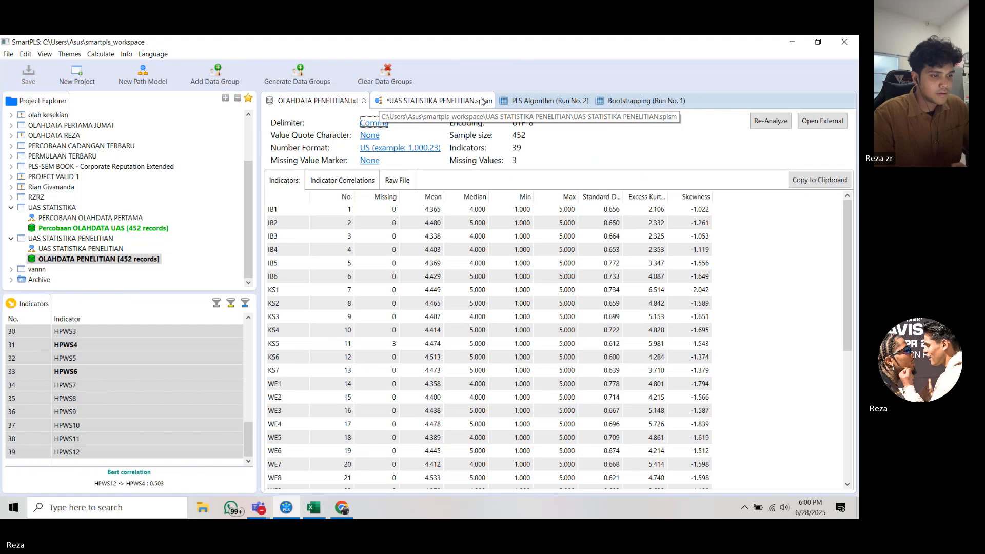
click(483, 101)
click(539, 100)
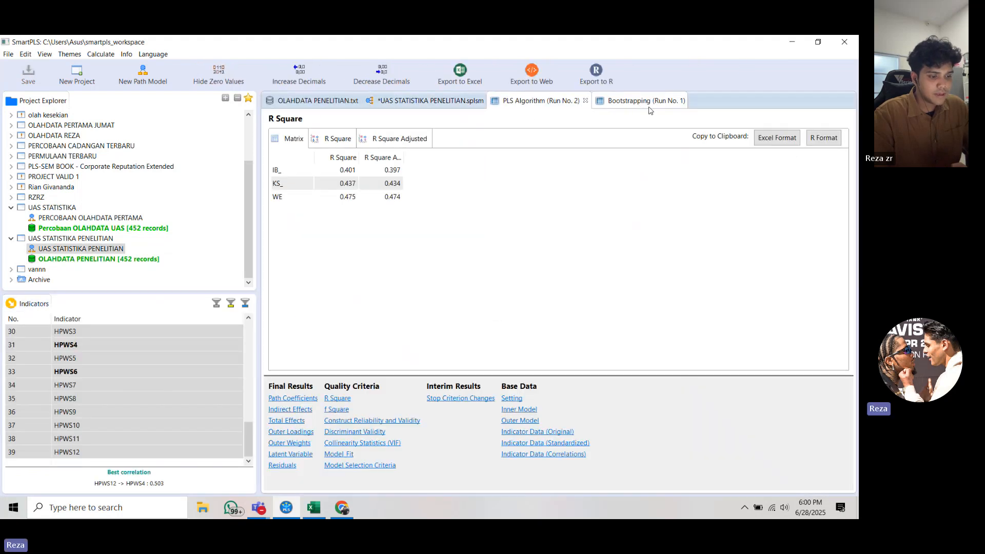